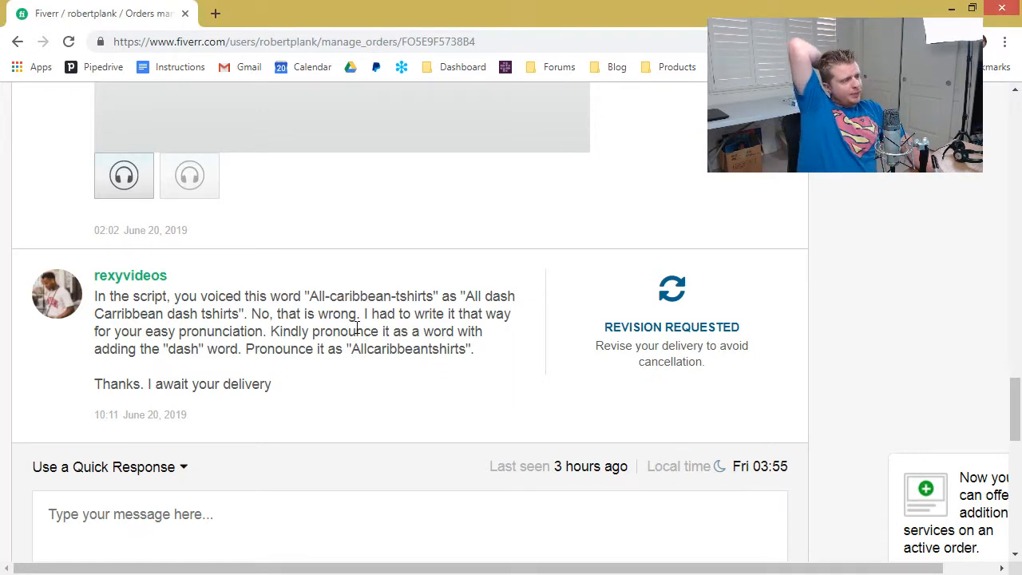
# - Open the voiceover script attached to the buyer's order requirements
pyautogui.scroll(15, 486, 354)
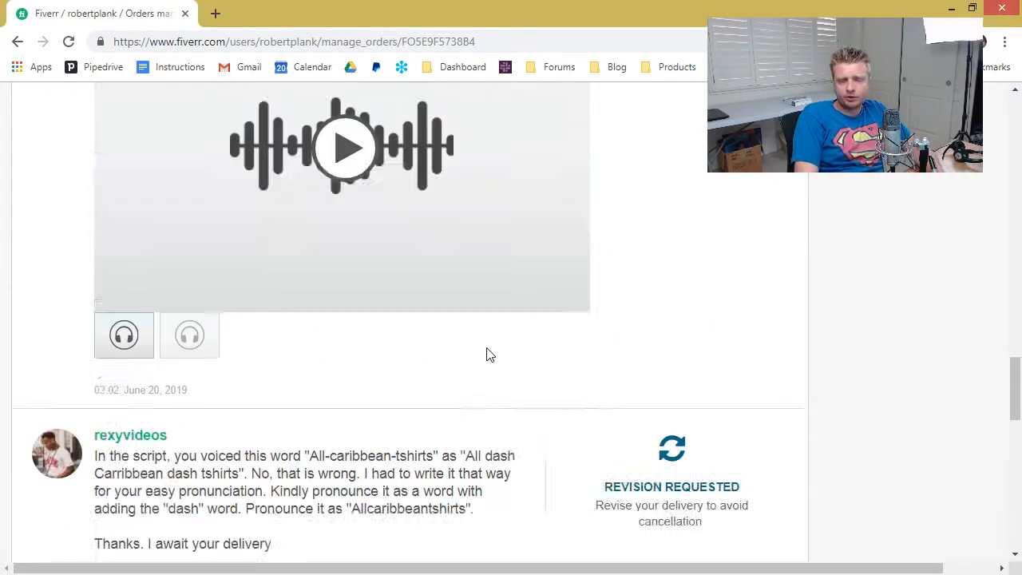
pyautogui.scroll(4, 486, 391)
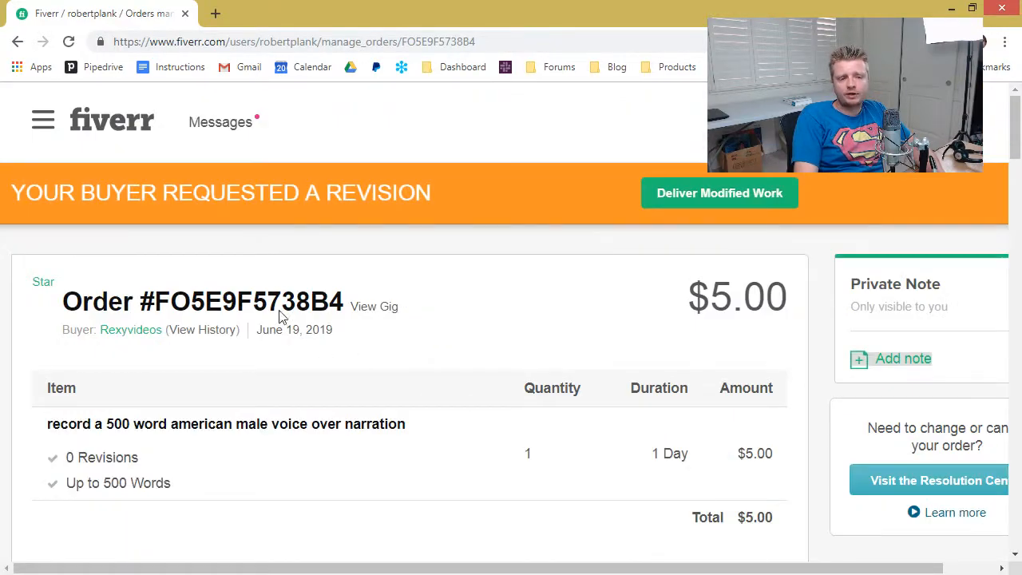
pyautogui.scroll(-10, 359, 323)
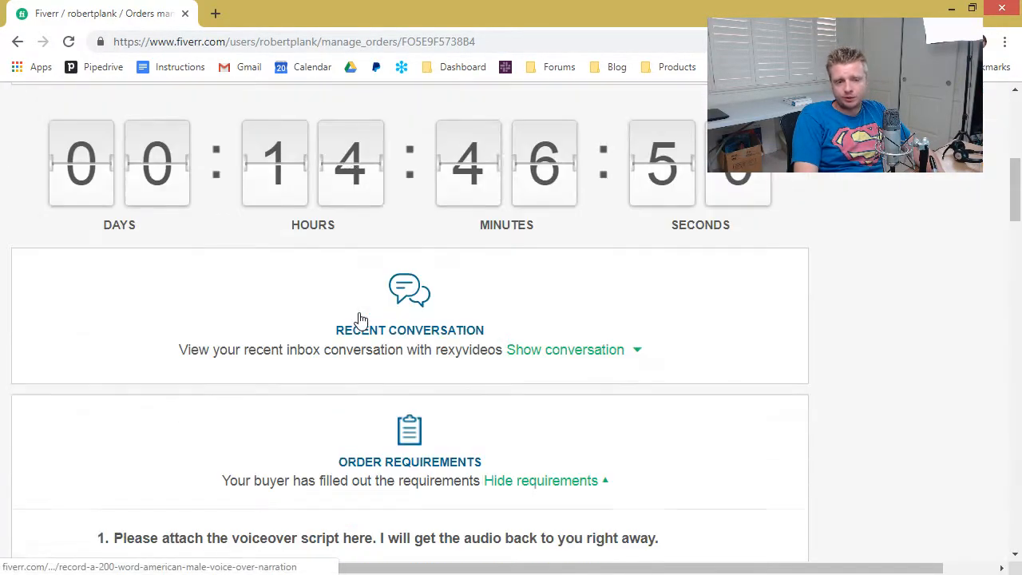
pyautogui.scroll(2, 468, 239)
pyautogui.scroll(-2, 452, 280)
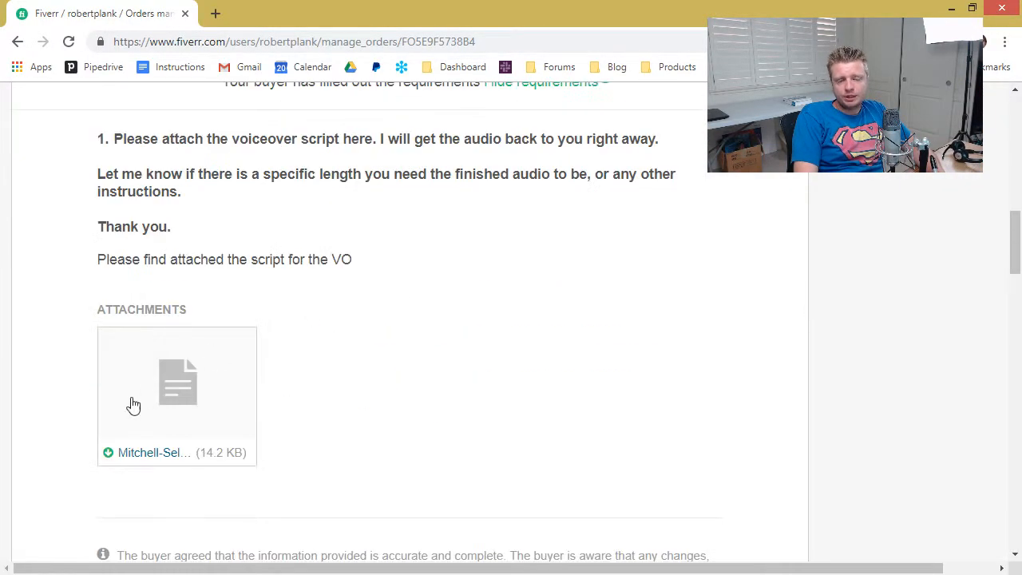
pyautogui.click(173, 461)
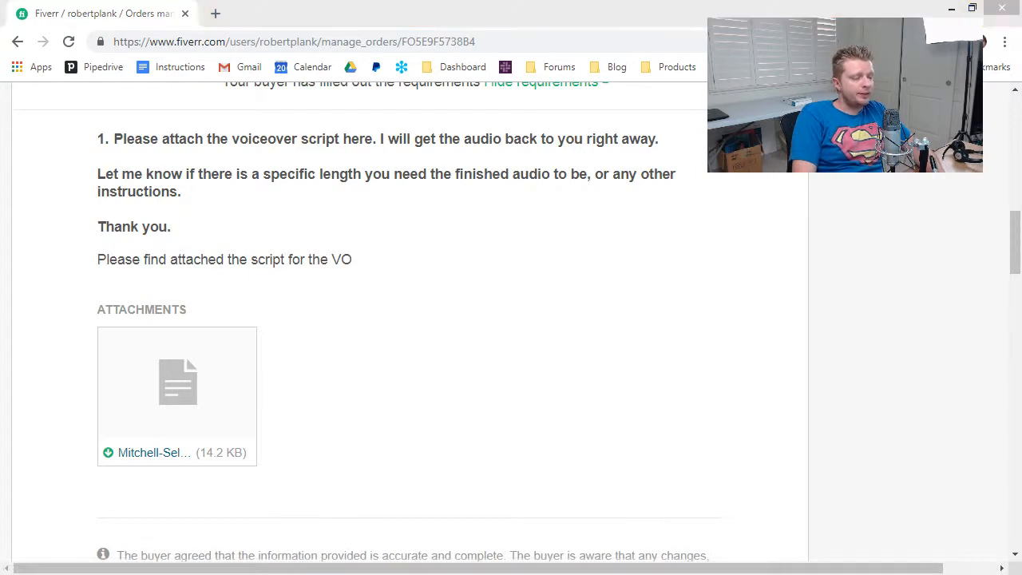
# - Look through the Mitchell-Self-Defense script in Word and return to the order page in the browser
pyautogui.scroll(3, 289, 224)
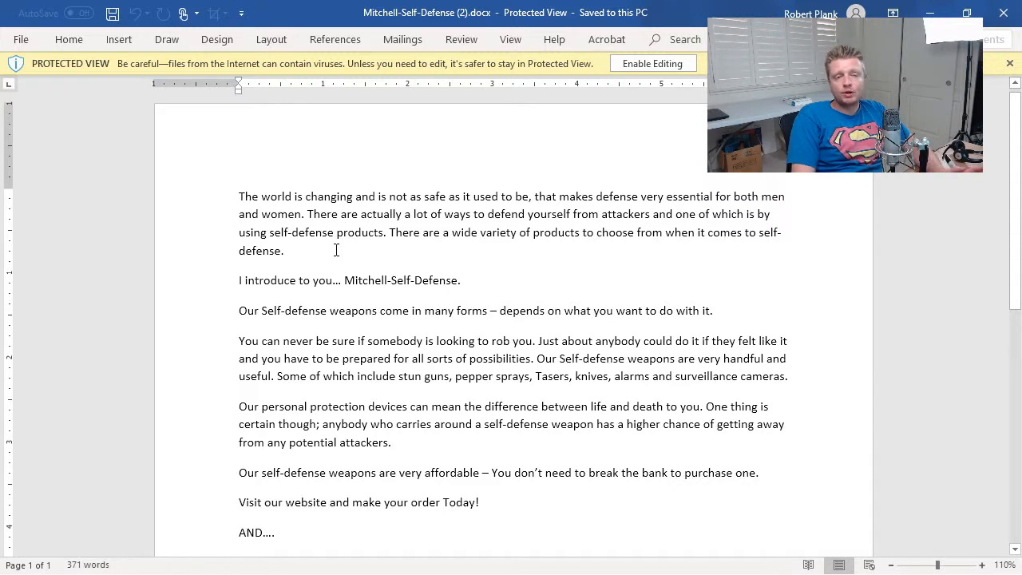
pyautogui.click(336, 250)
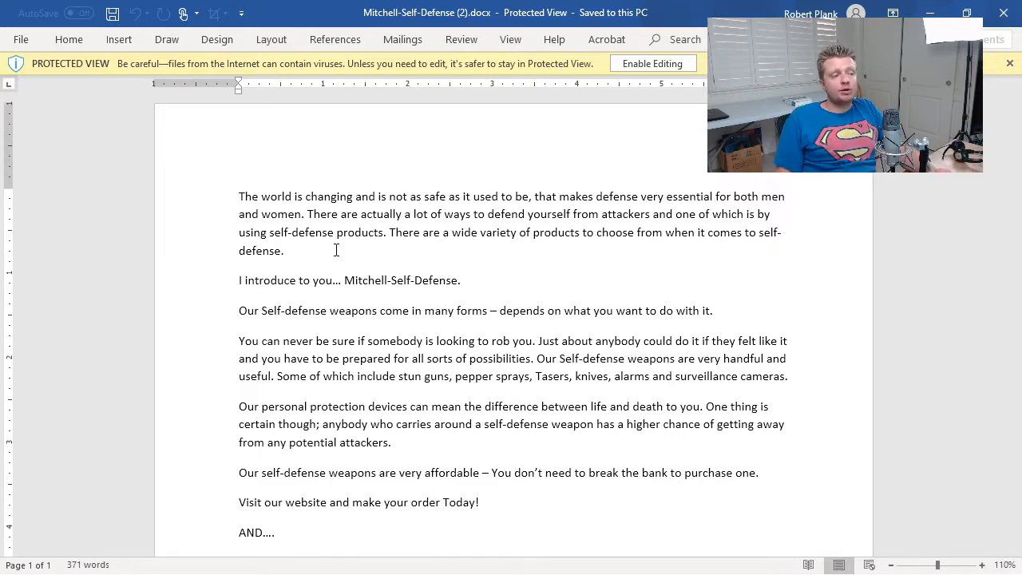
pyautogui.scroll(-10, 400, 272)
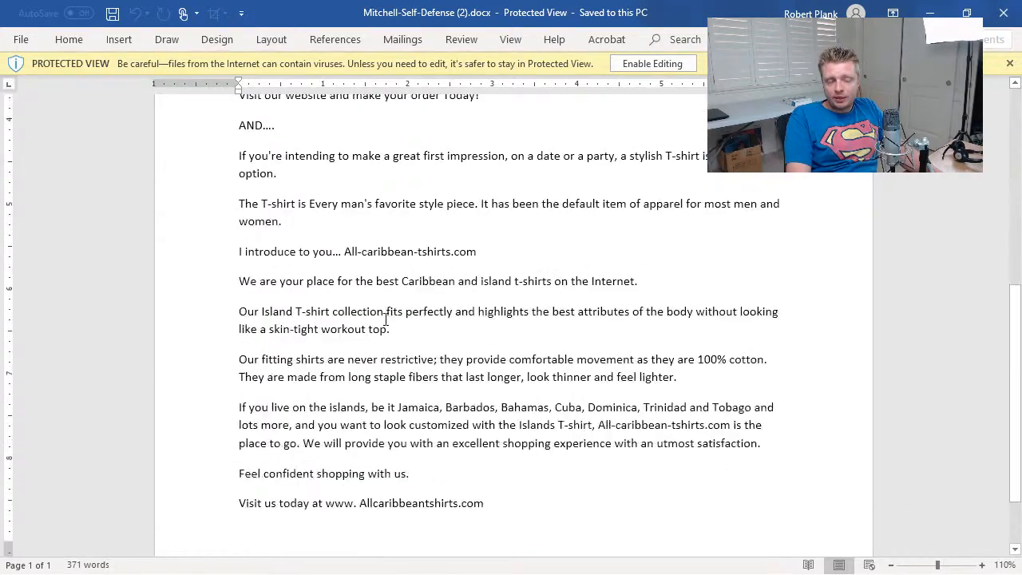
pyautogui.scroll(10, 432, 417)
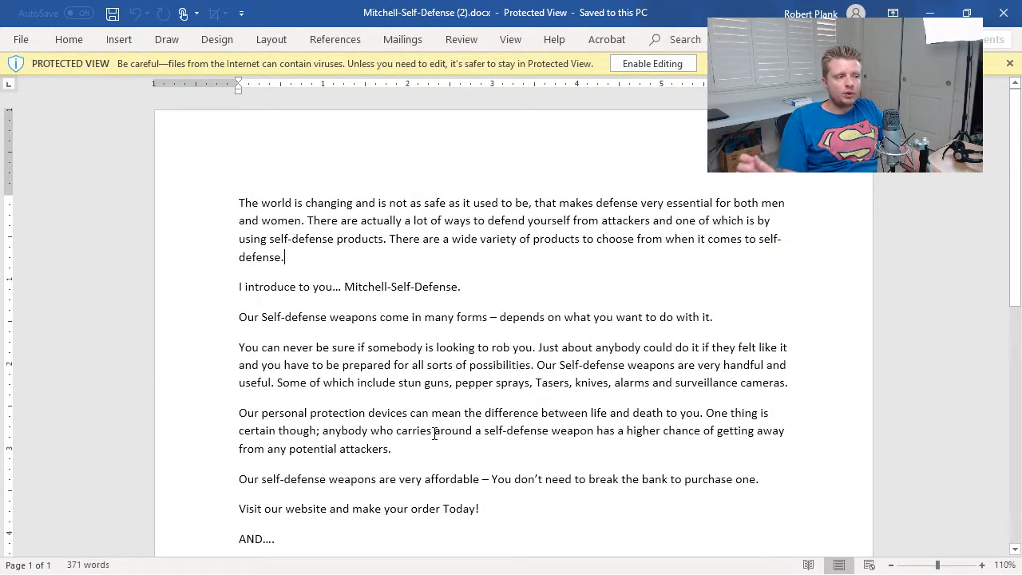
pyautogui.click(930, 13)
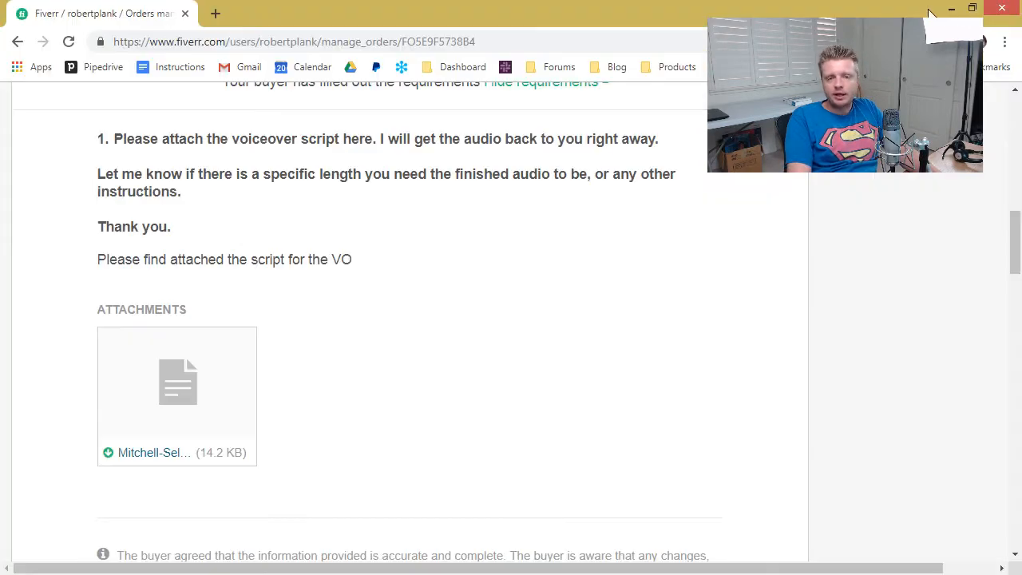
# - Review the delivery message, the delivered audio files and the buyer's revision request on the order page
pyautogui.scroll(-3, 384, 415)
pyautogui.scroll(-5, 321, 407)
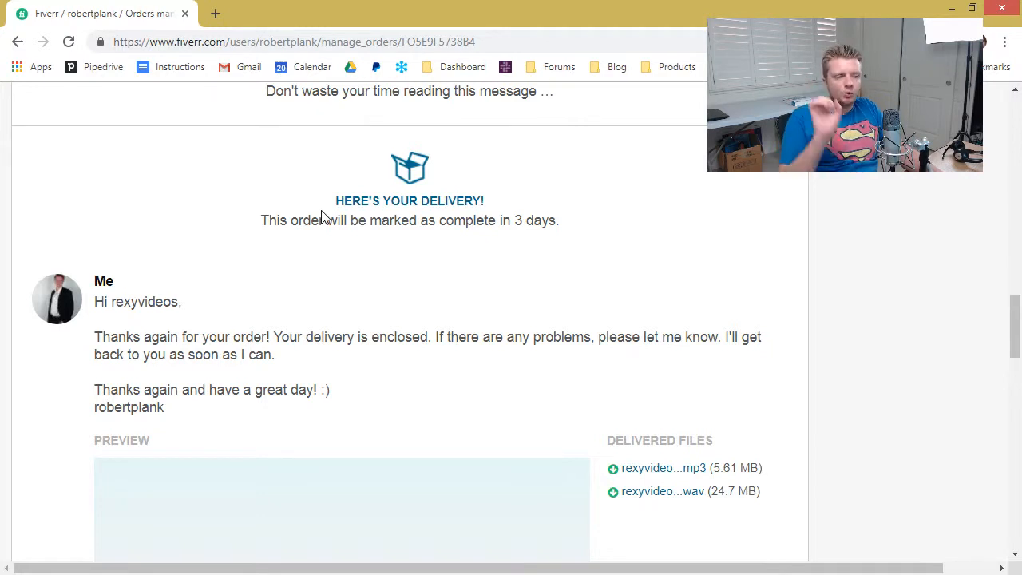
pyautogui.moveTo(88, 323); pyautogui.dragTo(332, 431)
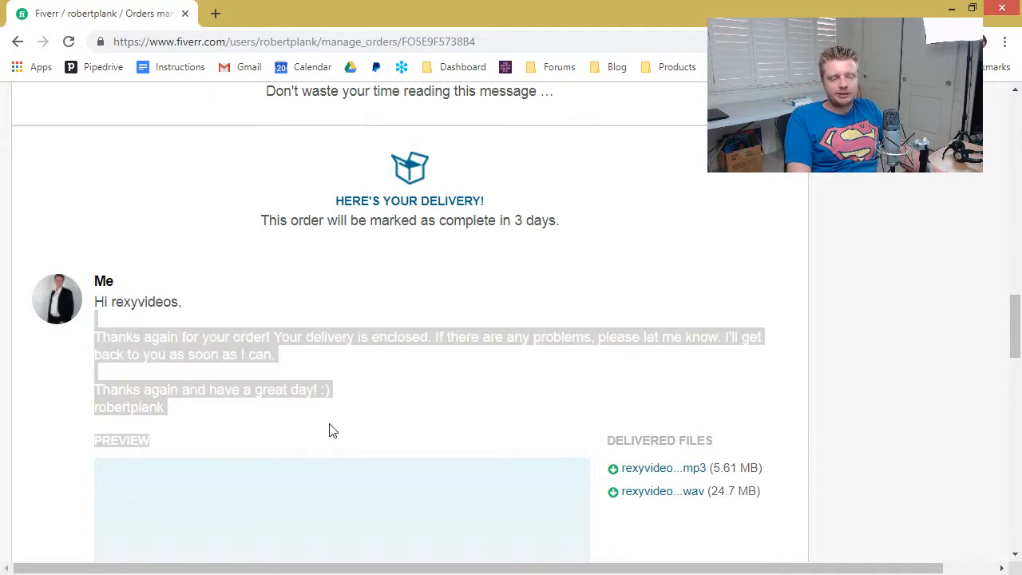
pyautogui.click(332, 431)
pyautogui.scroll(-2, 290, 379)
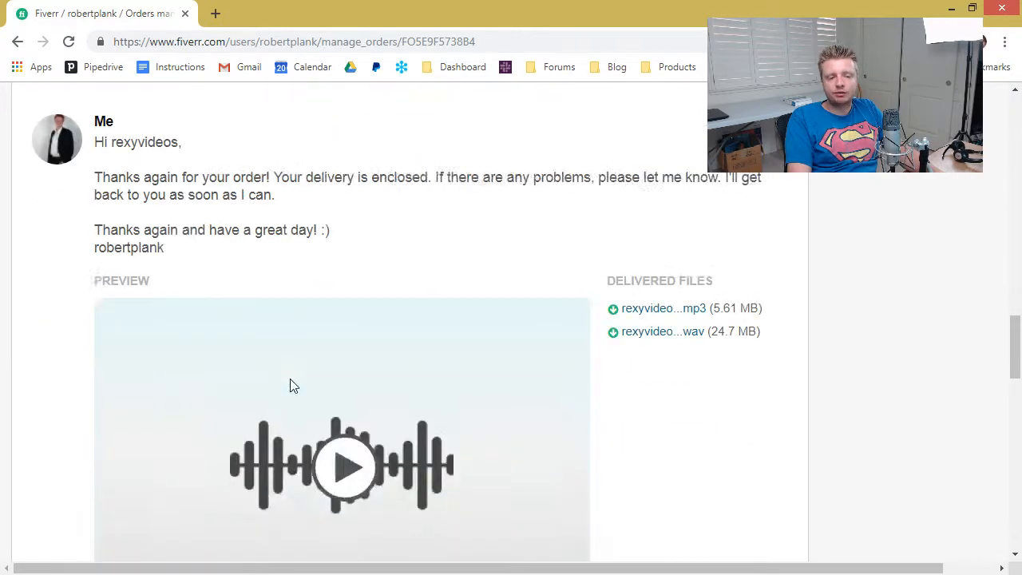
pyautogui.scroll(-6, 290, 386)
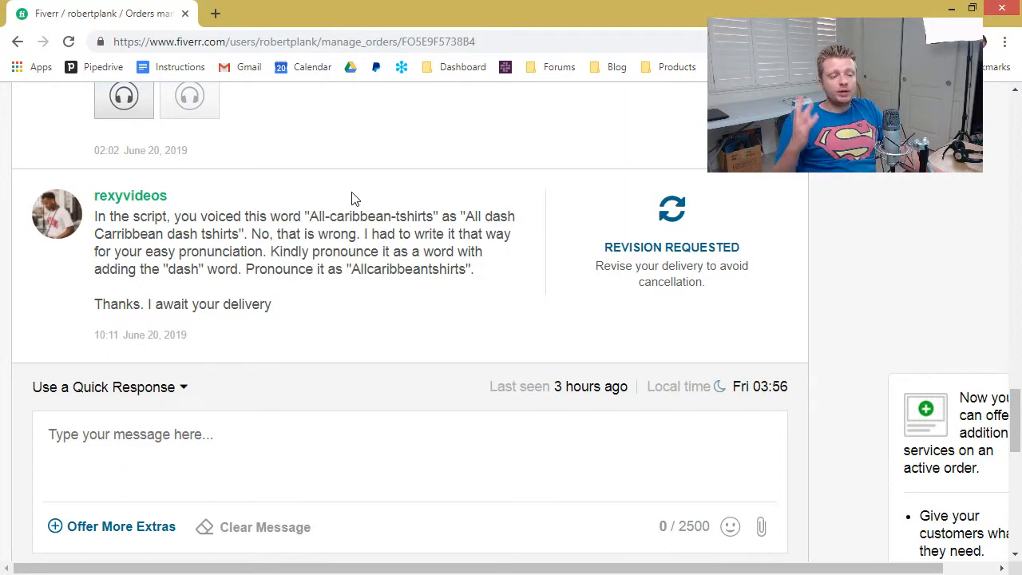
# - Show the extras that can be offered with a message on this order and enable a custom extra
pyautogui.scroll(-1, 281, 212)
pyautogui.click(64, 447)
pyautogui.scroll(1, 102, 459)
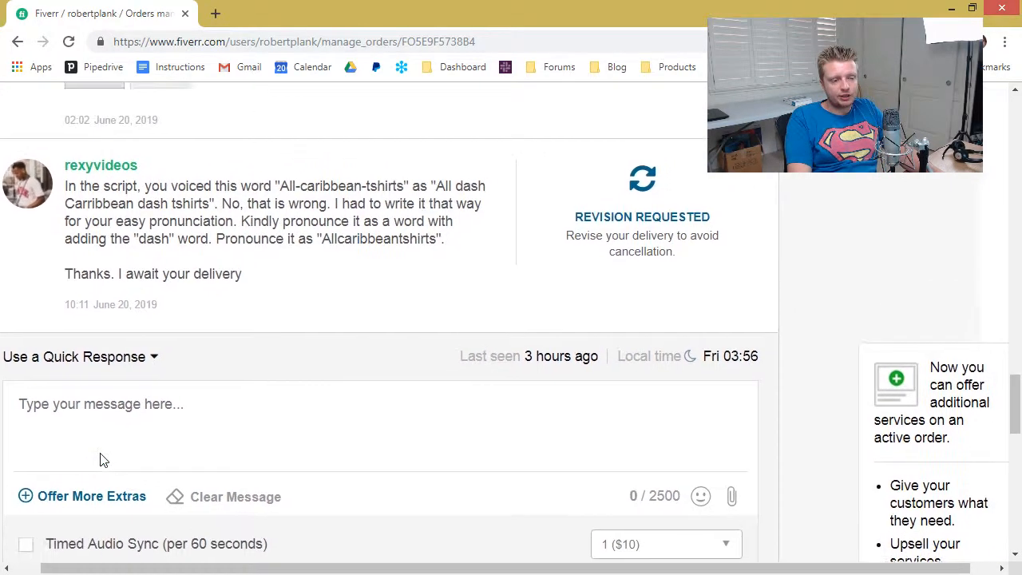
pyautogui.moveTo(98, 569); pyautogui.dragTo(47, 570)
pyautogui.scroll(-3, 80, 451)
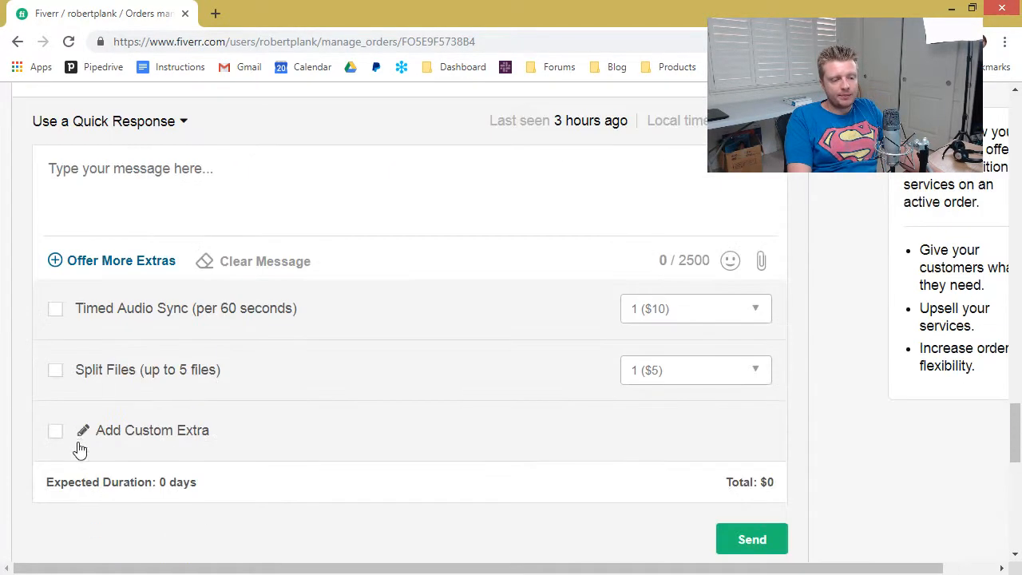
pyautogui.click(55, 431)
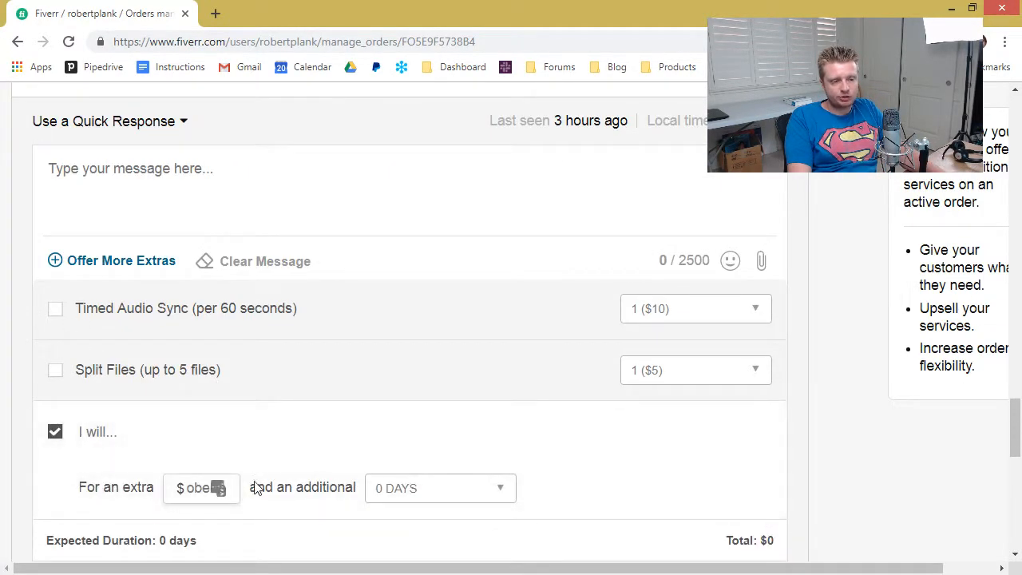
# - Replace the autofilled text in the custom extra's price with $15
pyautogui.click(198, 488)
pyautogui.press('Right')
pyautogui.press('Right')
pyautogui.press('Right')
pyautogui.press('Right')
pyautogui.press('Right')
pyautogui.press('Right')
pyautogui.press('Right')
pyautogui.press('Right')
pyautogui.press('Right')
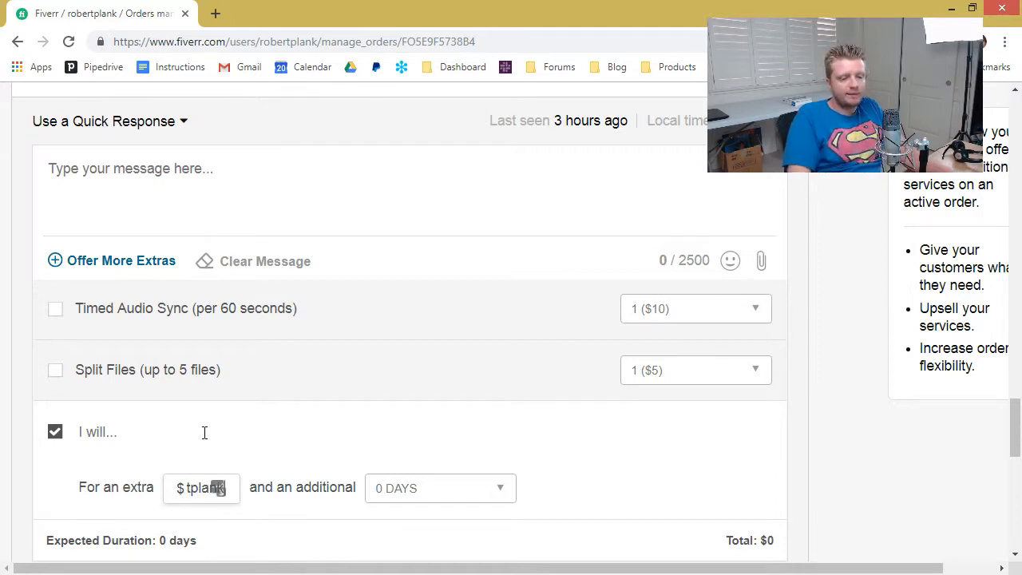
pyautogui.press('BackSpace')
pyautogui.press('BackSpace')
pyautogui.press('BackSpace')
pyautogui.press('BackSpace')
pyautogui.press('BackSpace')
pyautogui.press('BackSpace')
pyautogui.press('BackSpace')
pyautogui.press('BackSpace')
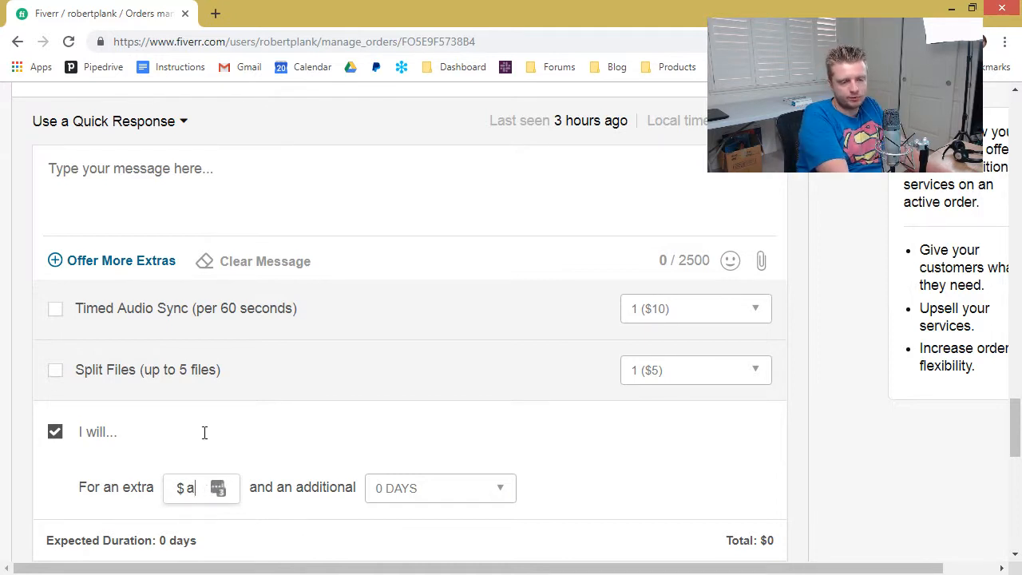
pyautogui.write('15')
# - Describe the custom extra as "read the rest of your script" and give it 1 additional day
pyautogui.click(173, 432)
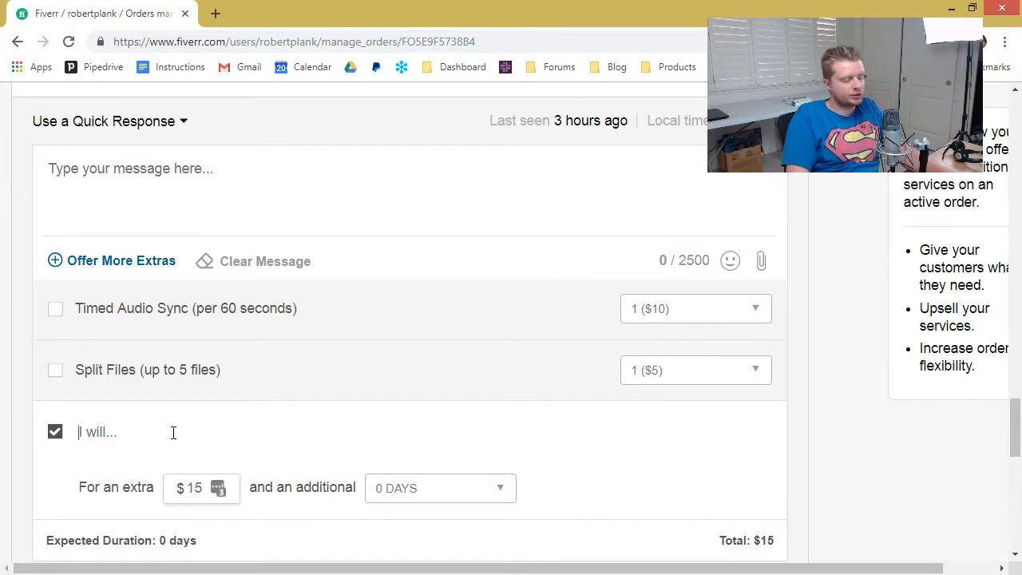
pyautogui.write('read the rest of')
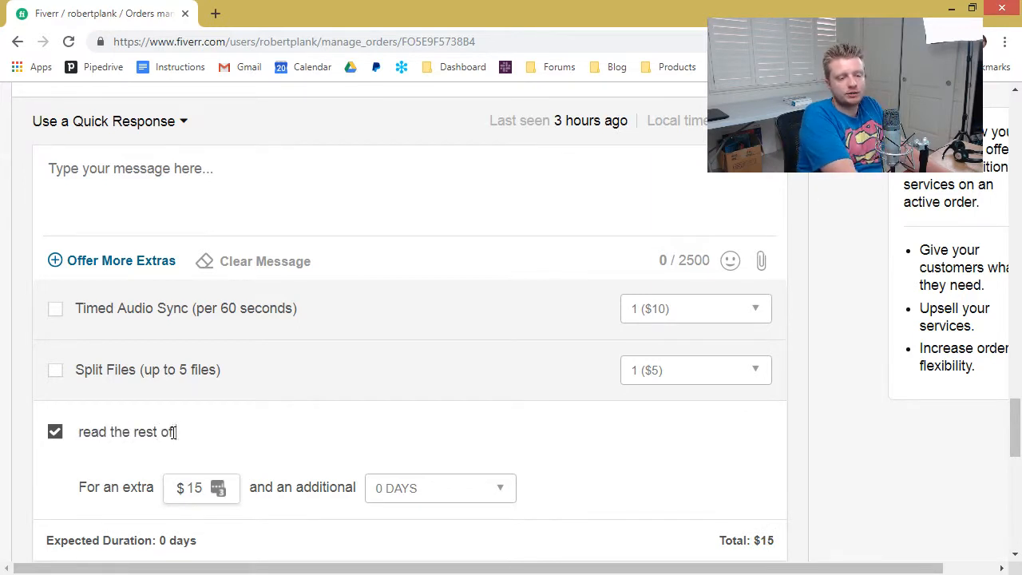
pyautogui.write(' your script')
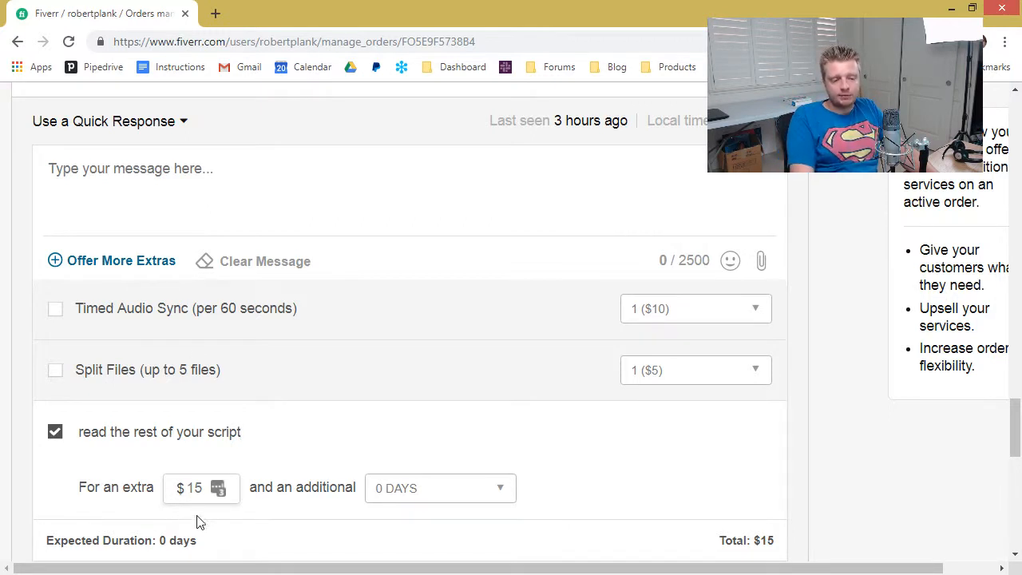
pyautogui.click(407, 498)
pyautogui.click(403, 536)
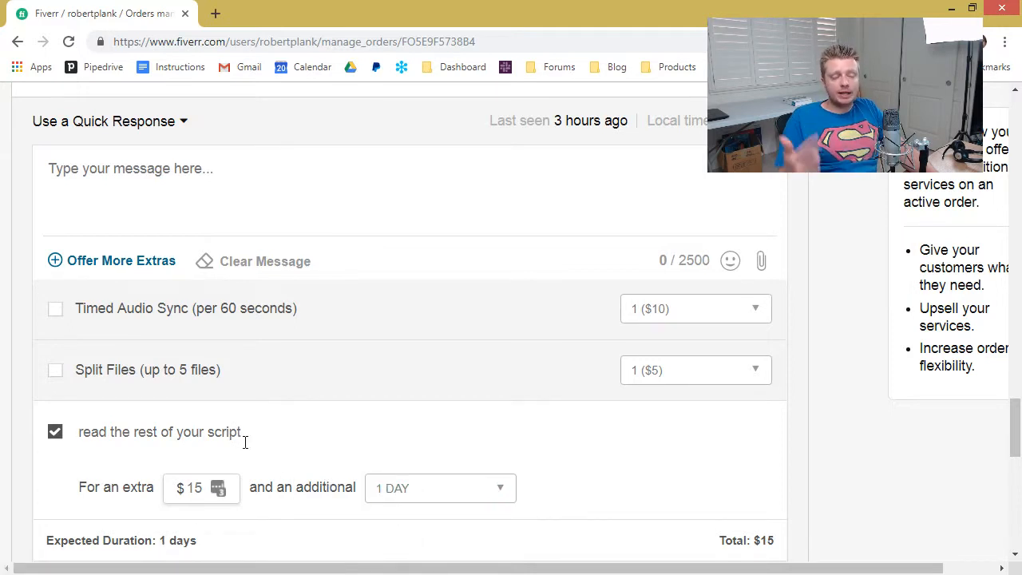
# - Turn the custom extra off and on again and change its description to "read your new script"
pyautogui.click(55, 431)
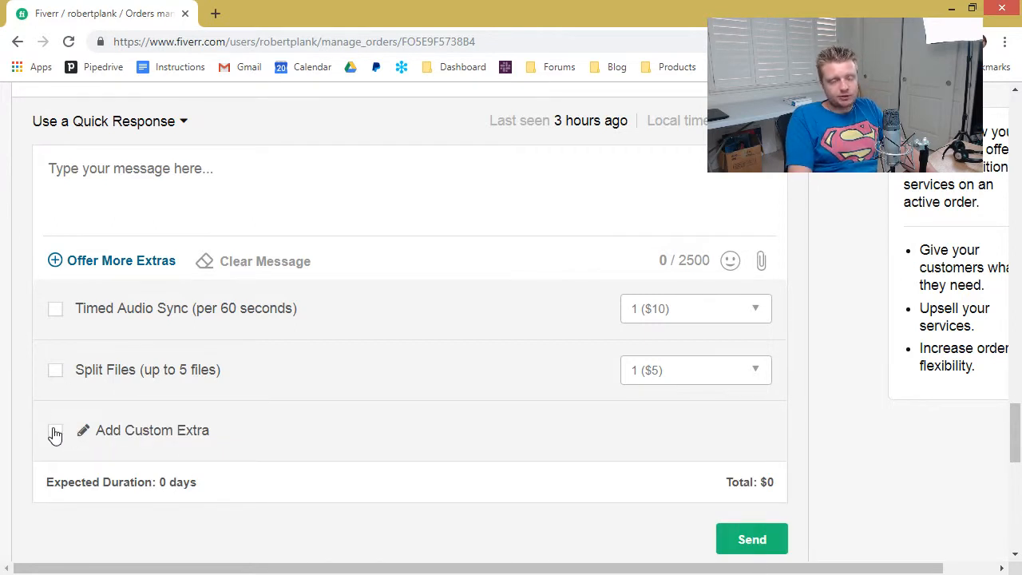
pyautogui.click(164, 436)
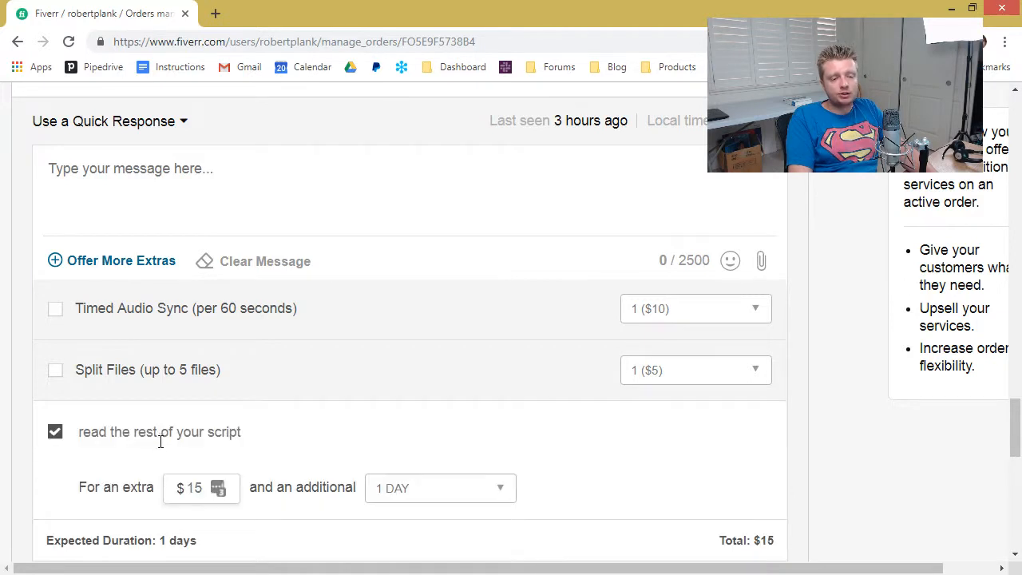
pyautogui.moveTo(107, 432); pyautogui.dragTo(388, 465)
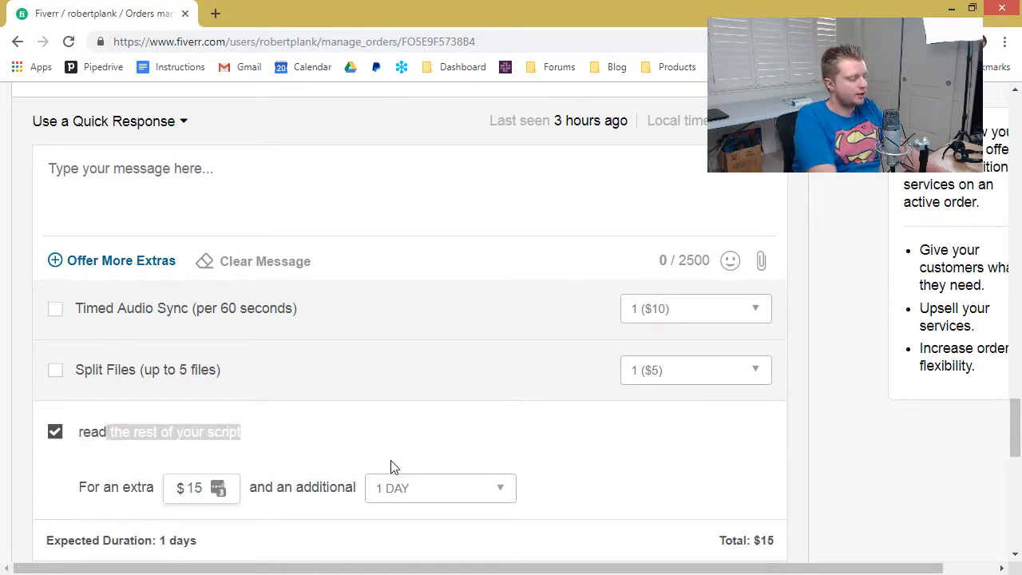
pyautogui.write('your new ssc')
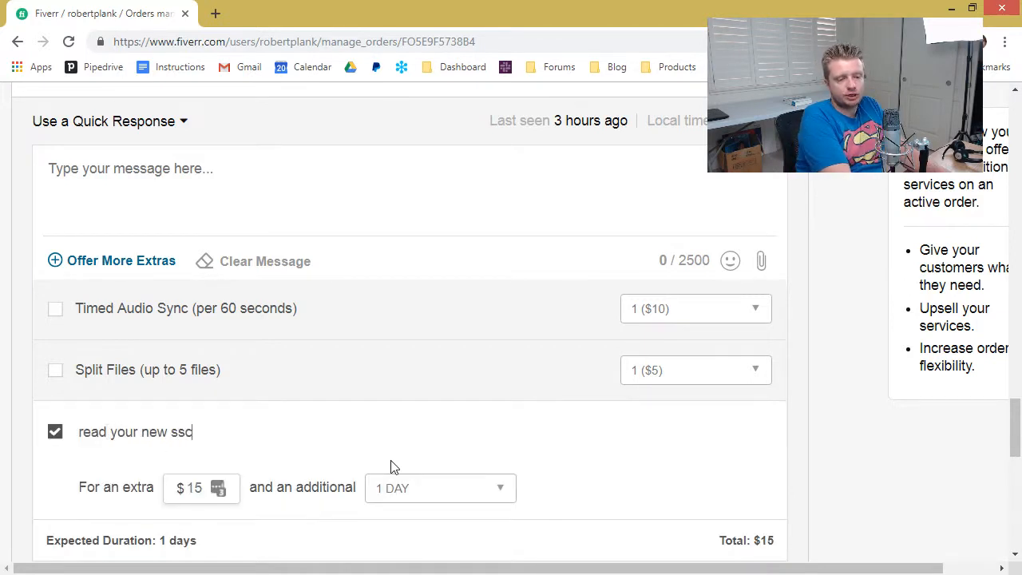
pyautogui.press('BackSpace')
pyautogui.press('BackSpace')
pyautogui.write('cript')
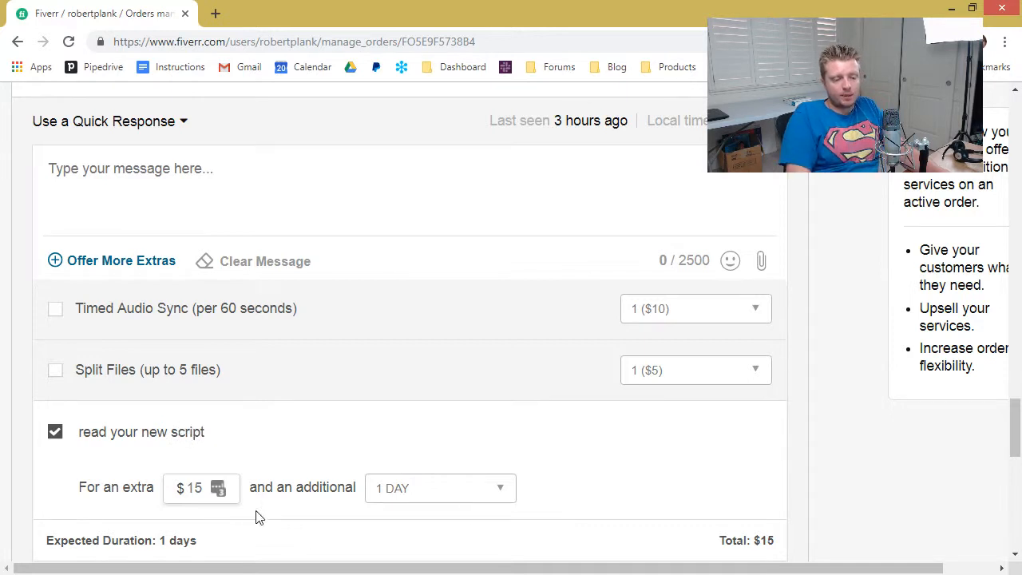
# - Set the custom extra to $5 with 0 additional days, and reload the order page to discard the unsent offer
pyautogui.click(193, 489)
pyautogui.write('5')
pyautogui.click(376, 493)
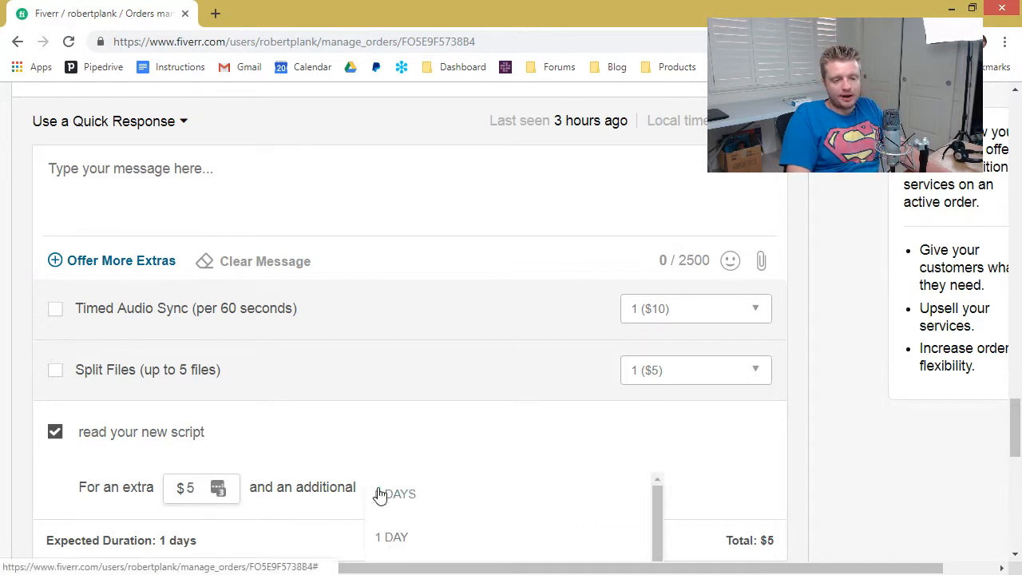
pyautogui.click(405, 489)
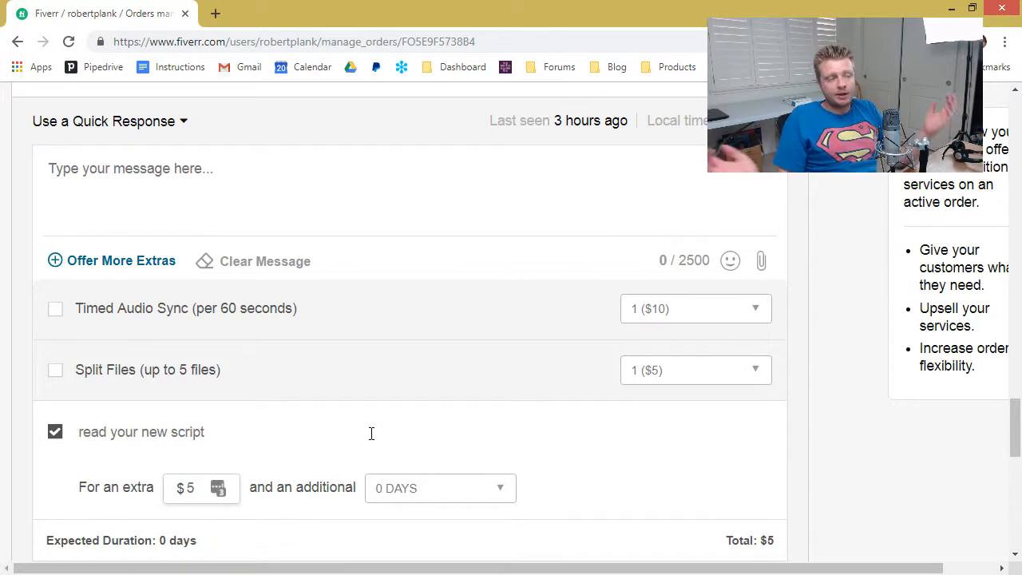
pyautogui.click(69, 41)
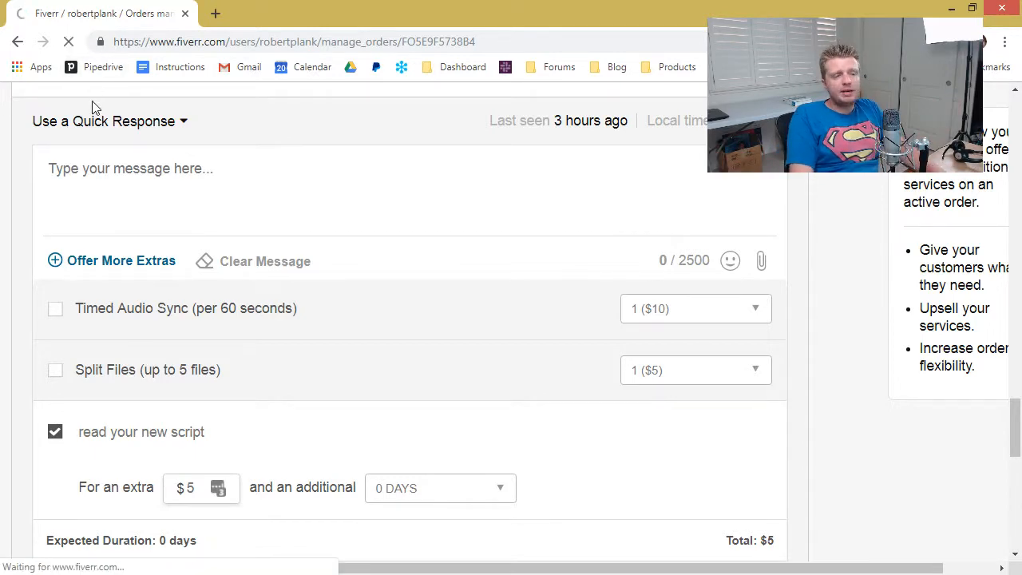
# - Examine the requested pronunciation of "All-caribbean-tshirts" in the buyer's revision request and switch to the script in Word
pyautogui.scroll(-15, 246, 308)
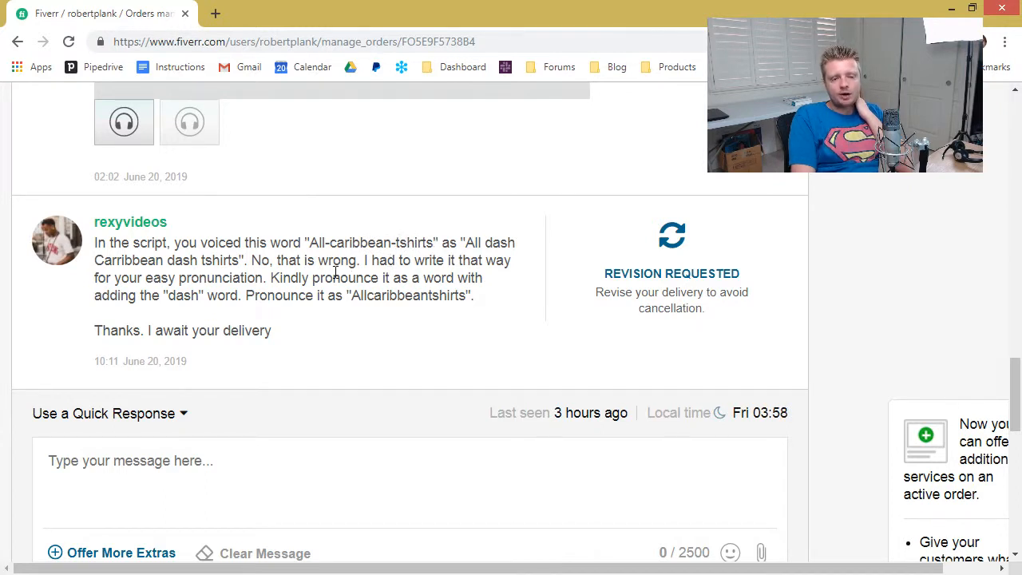
pyautogui.moveTo(354, 295); pyautogui.dragTo(464, 294)
pyautogui.click(396, 261)
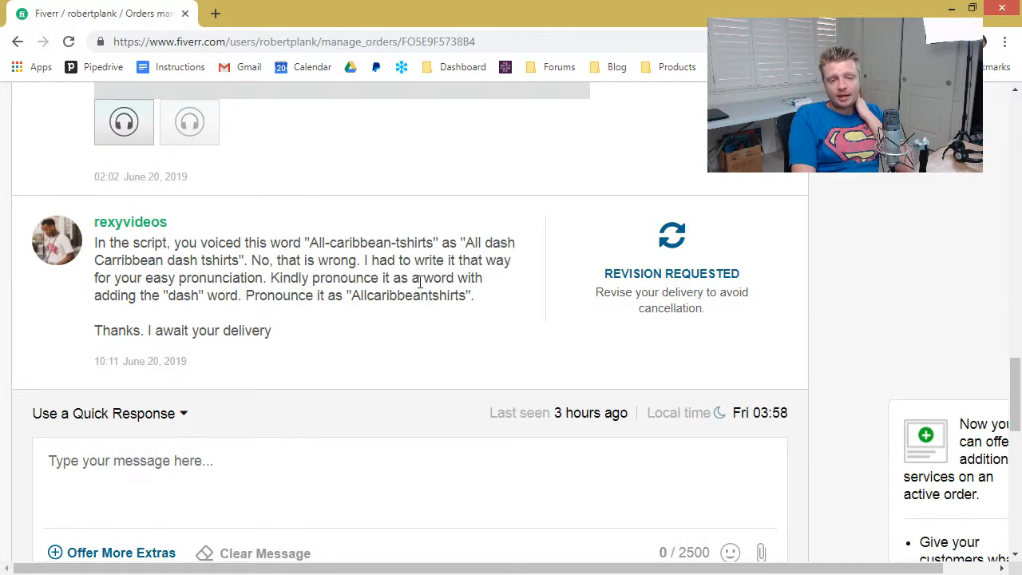
pyautogui.moveTo(311, 244); pyautogui.dragTo(434, 246)
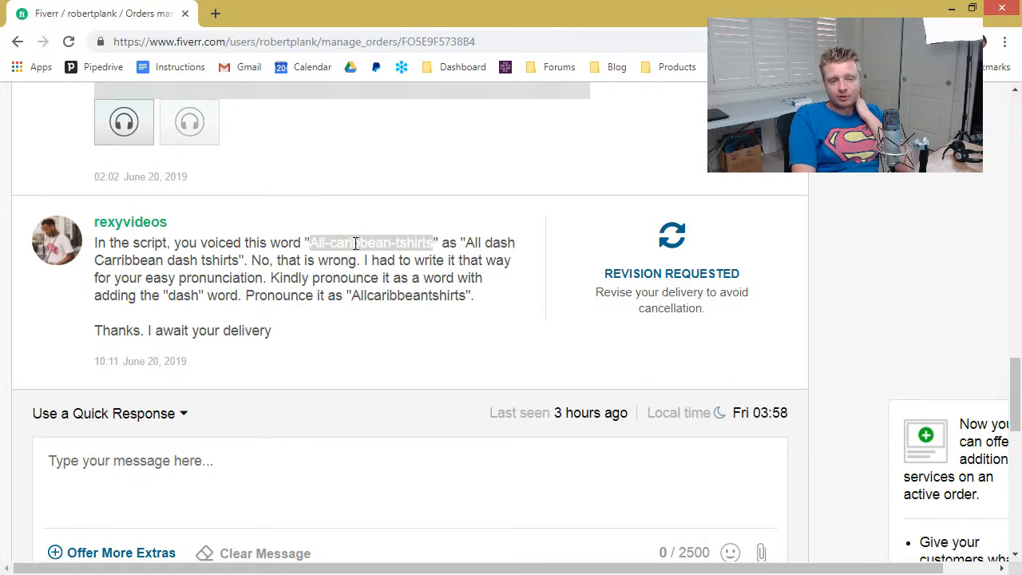
pyautogui.click(399, 243)
pyautogui.hotkey('alt', 'Tab')
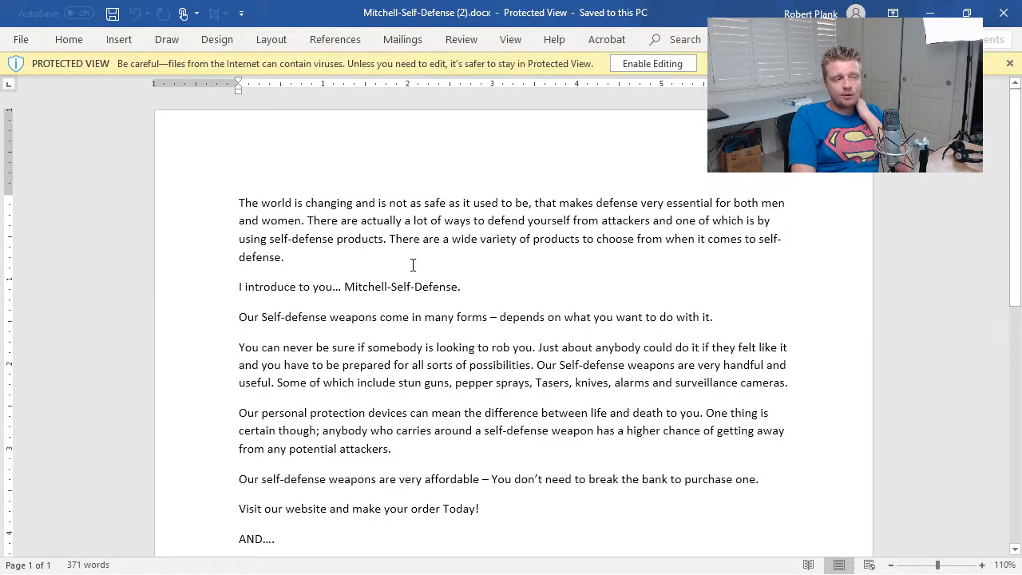
# - Search the script for "shirts" and highlight the line "I introduce to you… All-caribbean-tshirts.com"
pyautogui.hotkey('ctrl', 'f')
pyautogui.write('shi')
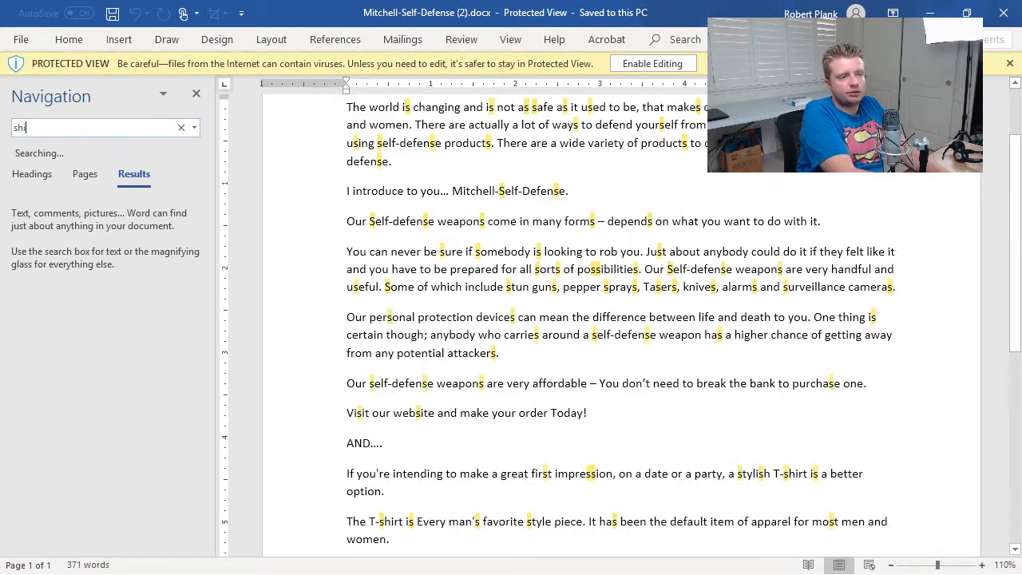
pyautogui.write('rts')
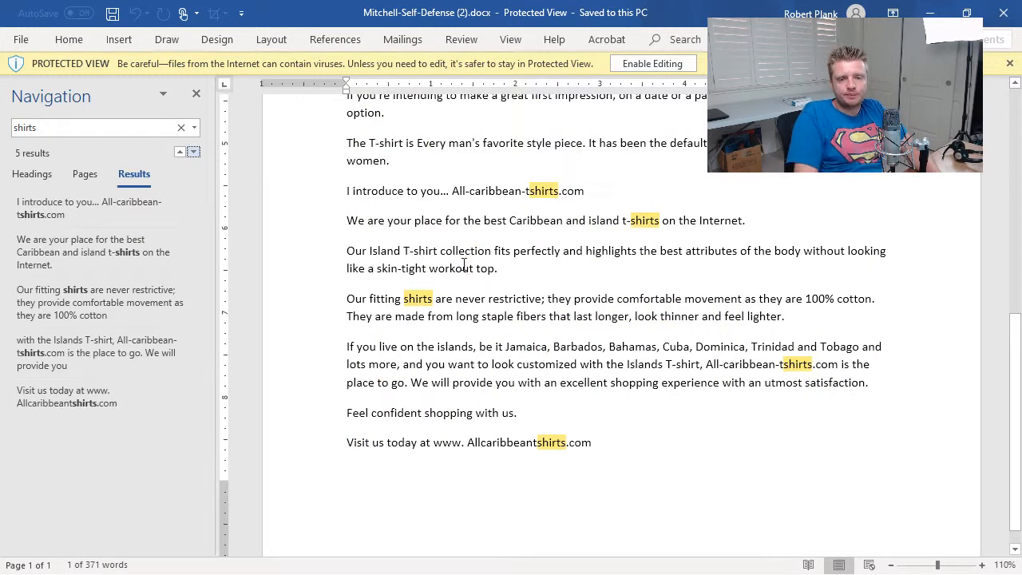
pyautogui.click(598, 440)
pyautogui.scroll(1, 598, 360)
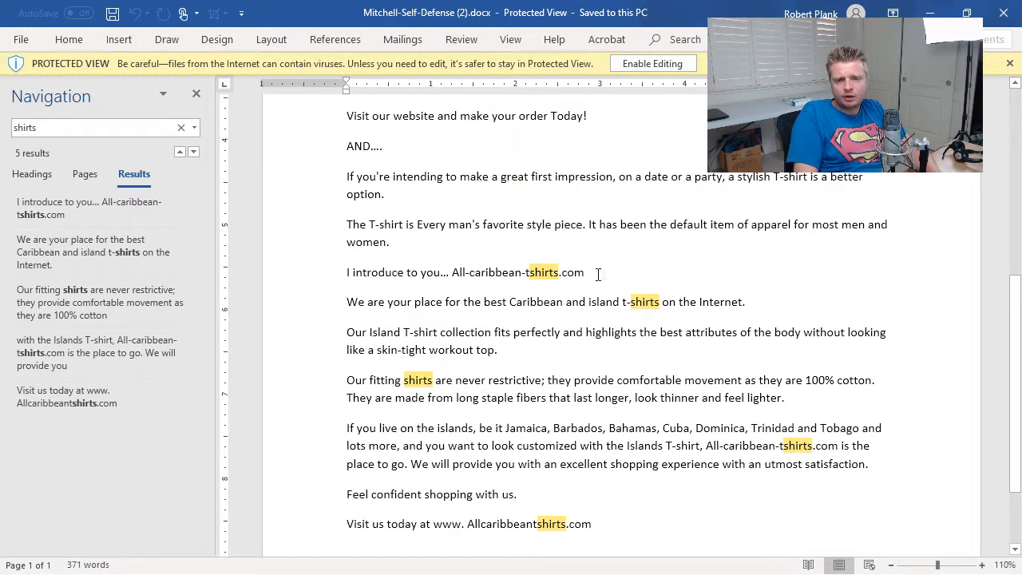
pyautogui.moveTo(597, 274); pyautogui.dragTo(340, 274)
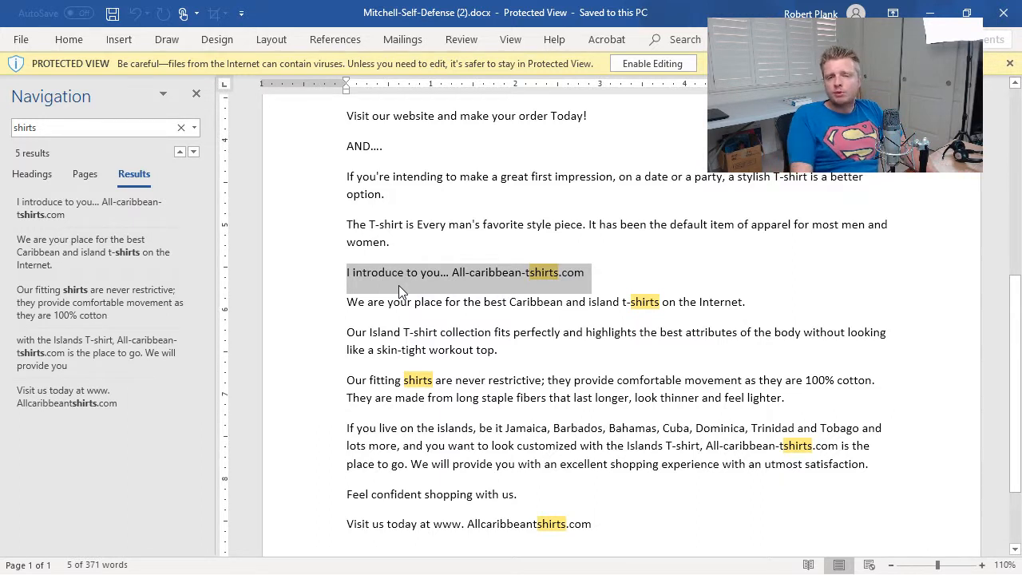
# - Examine the T-shirt part of the script around the "I introduce to you… All-caribbean-tshirts.com" line and compare it with the self-defense part above
pyautogui.click(390, 286)
pyautogui.scroll(-2, 493, 218)
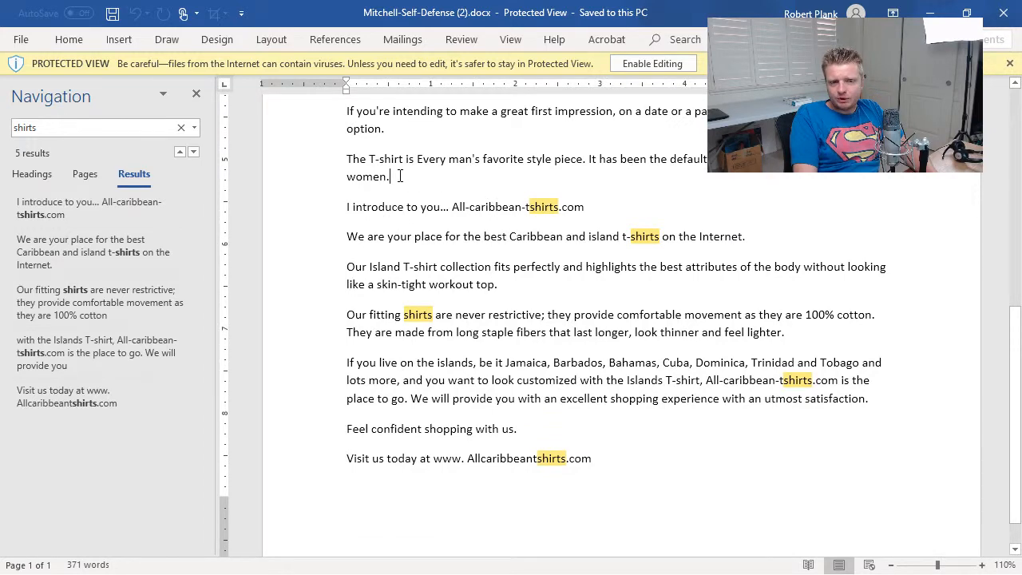
pyautogui.scroll(2, 401, 176)
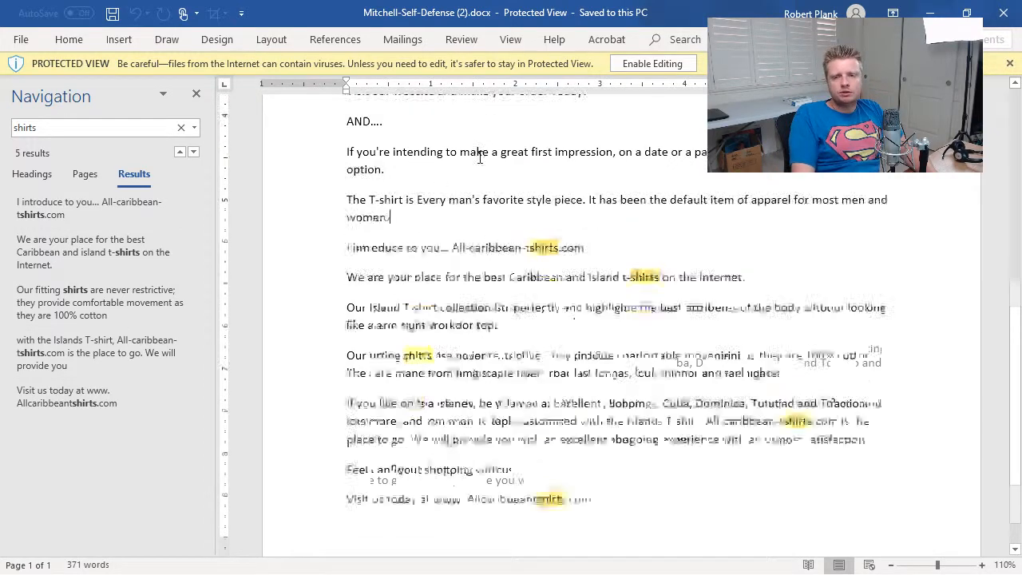
pyautogui.click(752, 241)
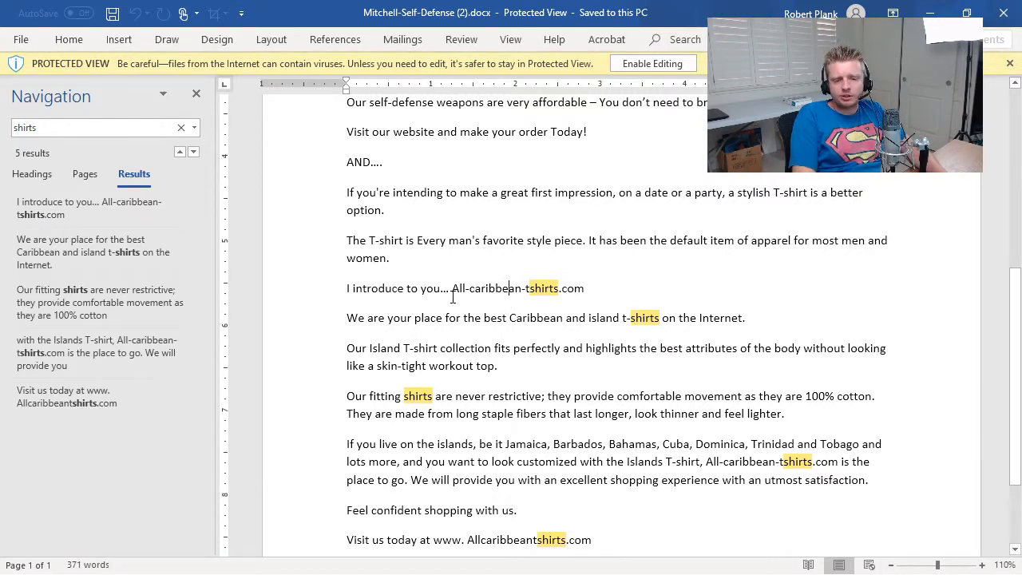
pyautogui.moveTo(609, 289); pyautogui.dragTo(355, 293)
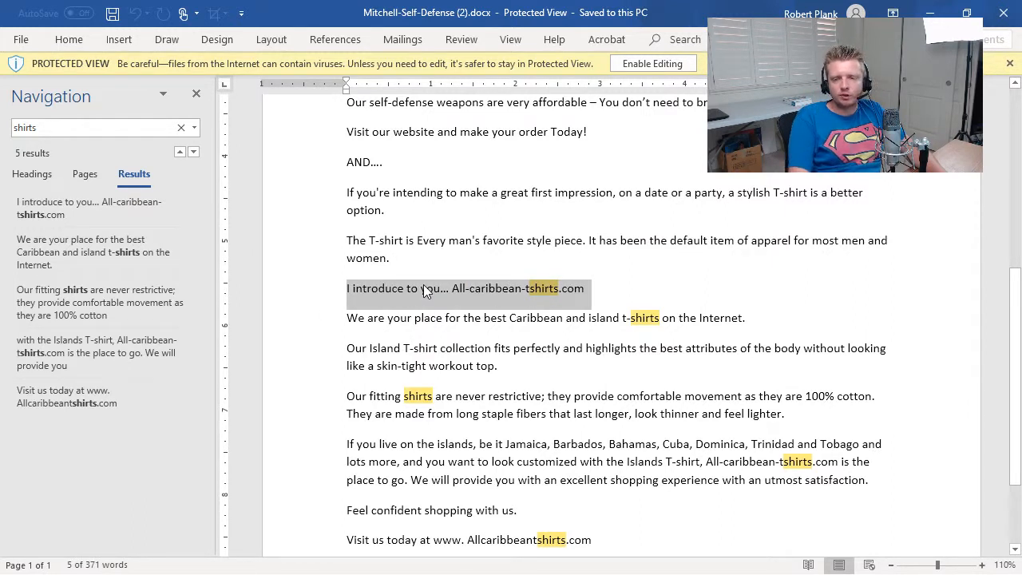
pyautogui.click(748, 251)
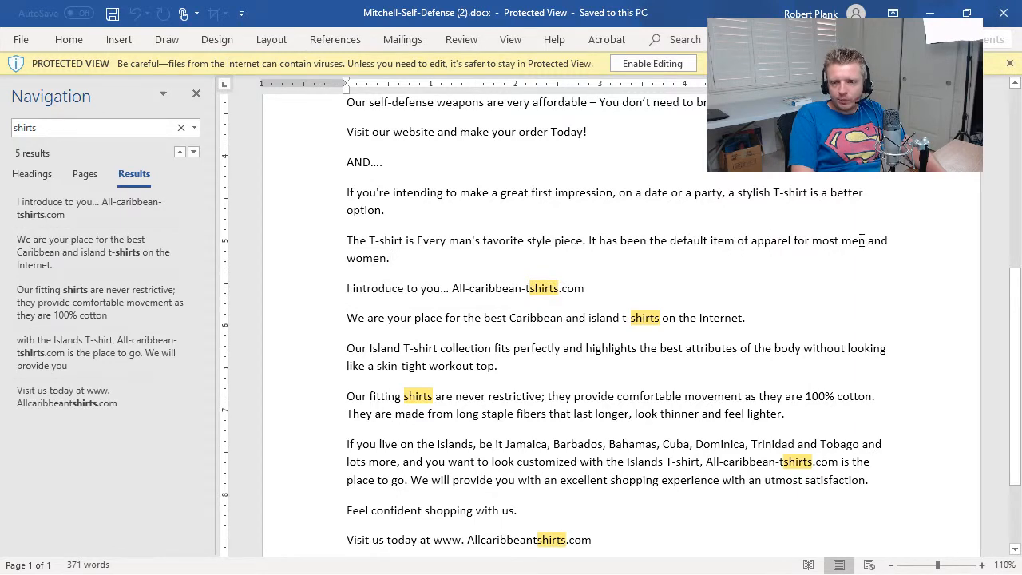
pyautogui.scroll(8, 867, 384)
pyautogui.scroll(-4, 867, 386)
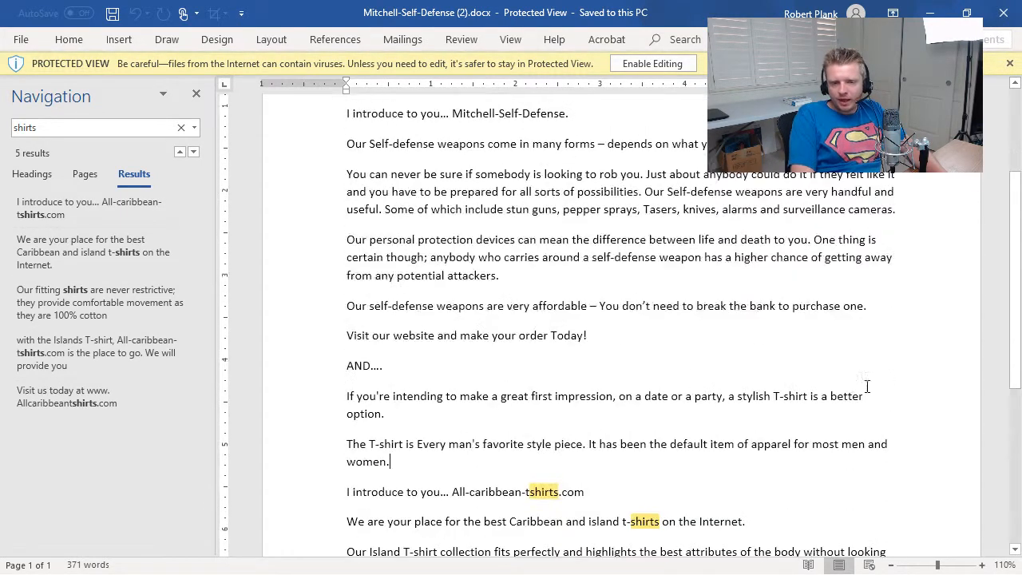
pyautogui.scroll(-3, 634, 390)
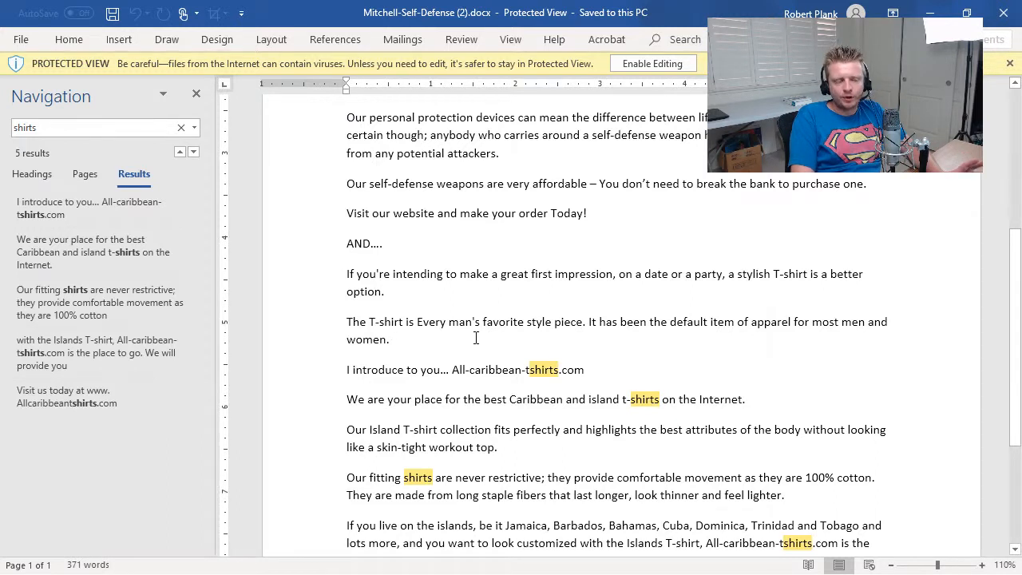
# - Switch to the 20190619 project in Audacity, solo the rexyvideos_ track and select all of its audio
pyautogui.click(82, 567)
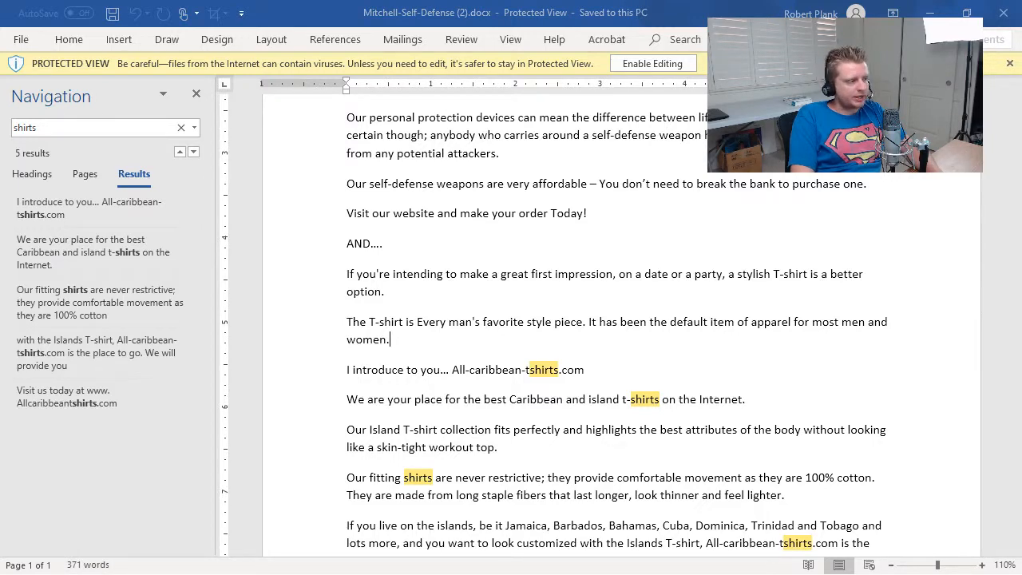
pyautogui.moveTo(2, 400); pyautogui.dragTo(440, 176)
pyautogui.doubleClick(440, 175)
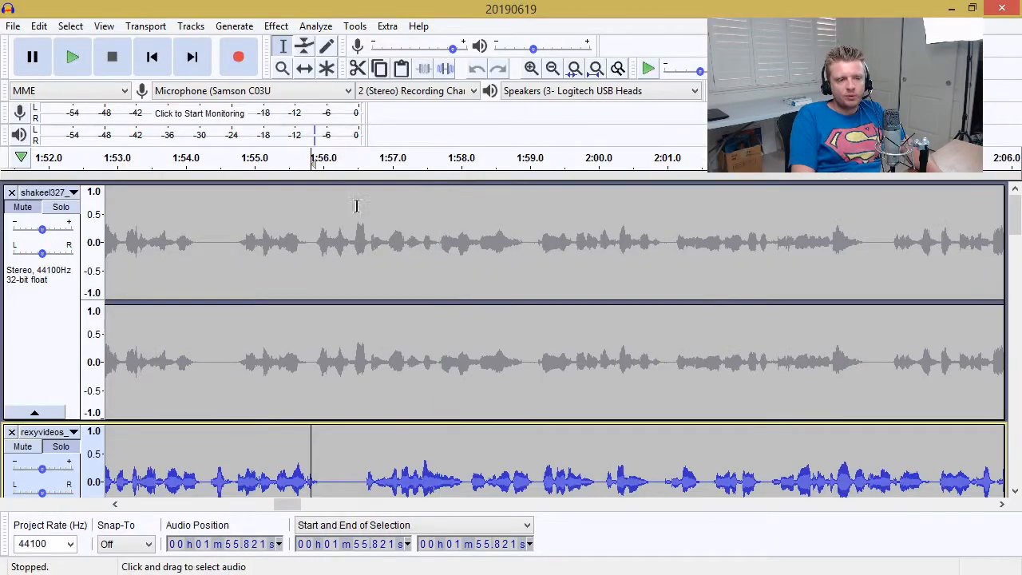
pyautogui.click(62, 209)
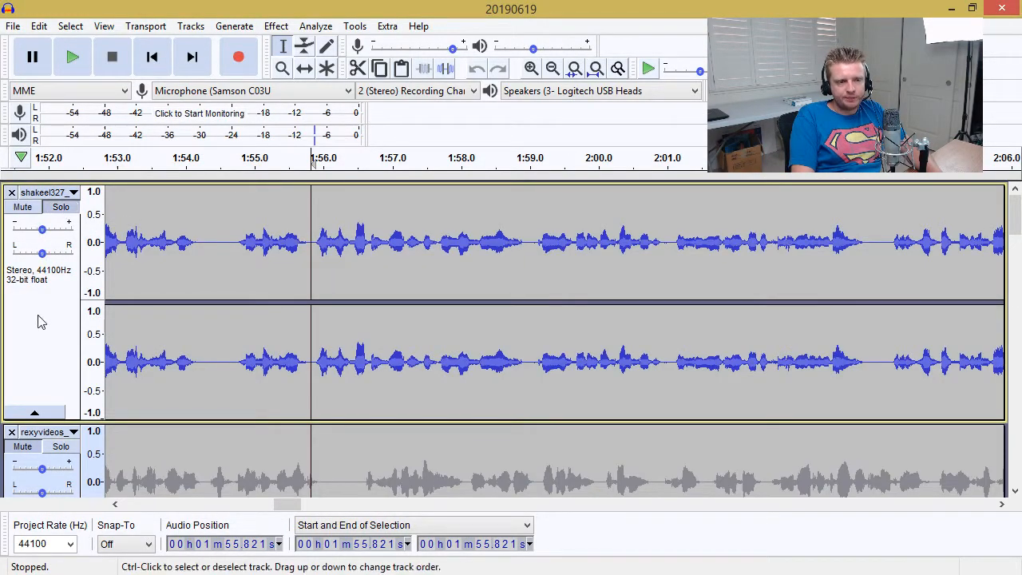
pyautogui.scroll(-5, 56, 370)
pyautogui.click(63, 184)
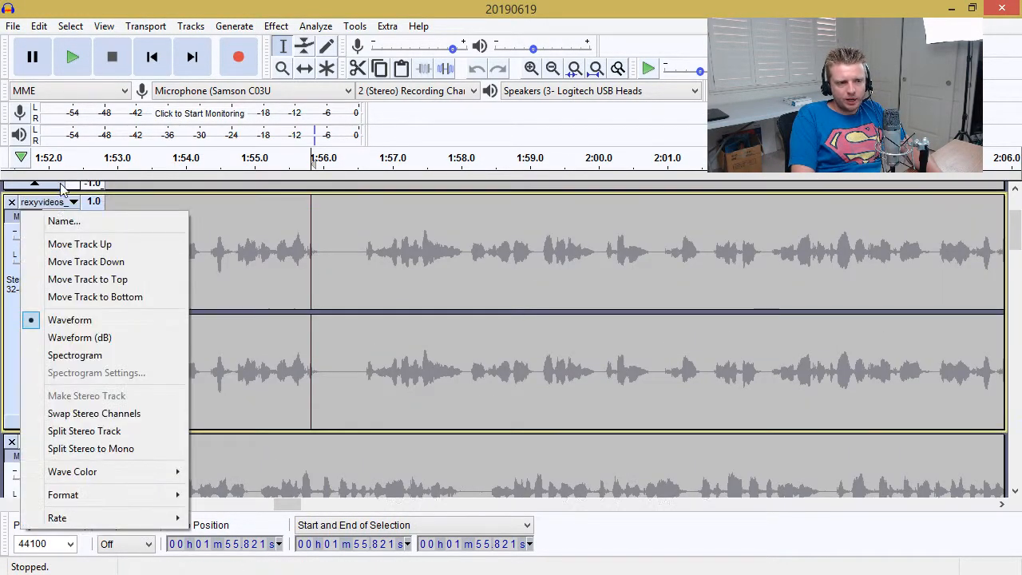
pyautogui.click(12, 365)
pyautogui.click(44, 365)
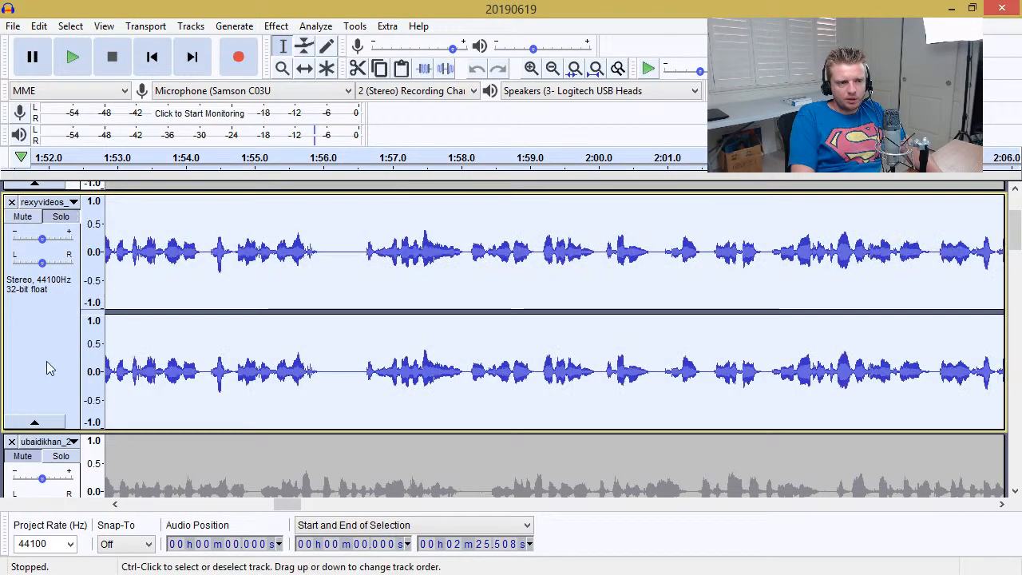
# - Try to move the rexyvideos_ track down to the end of the project, and undo the move
pyautogui.moveTo(32, 501); pyautogui.dragTo(62, 555)
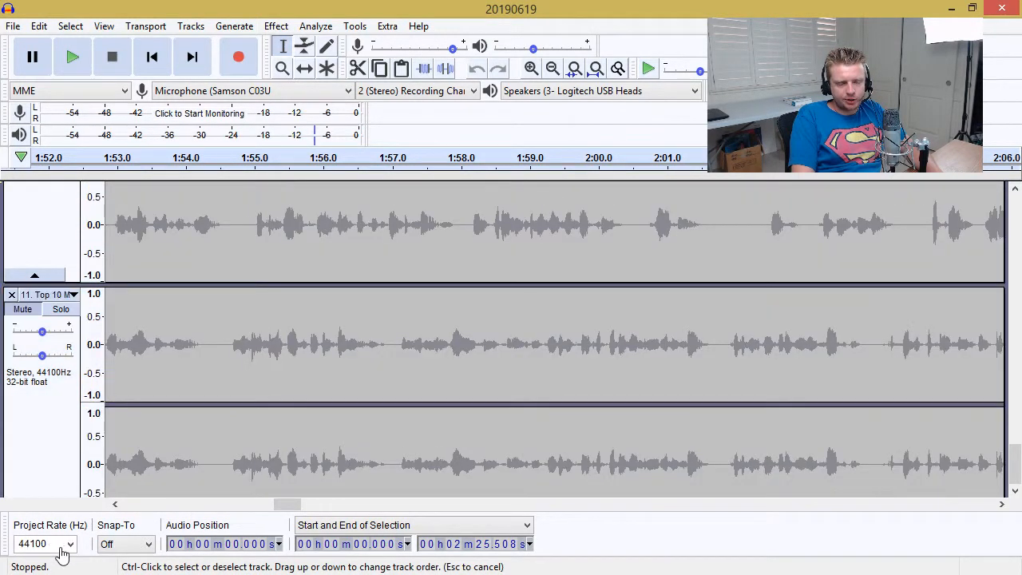
pyautogui.moveTo(47, 445); pyautogui.dragTo(44, 438)
pyautogui.scroll(10, 44, 438)
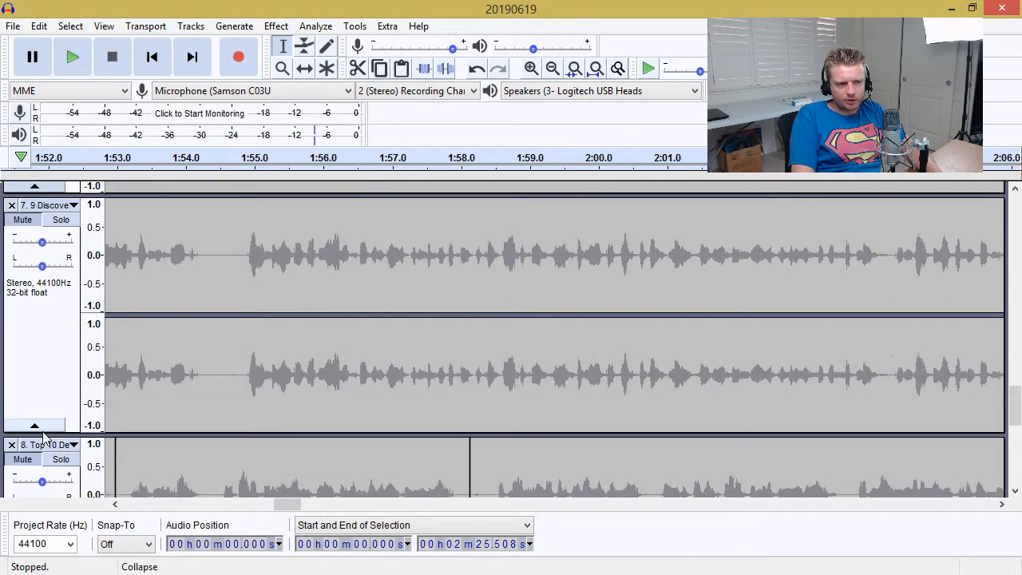
pyautogui.scroll(20, 43, 427)
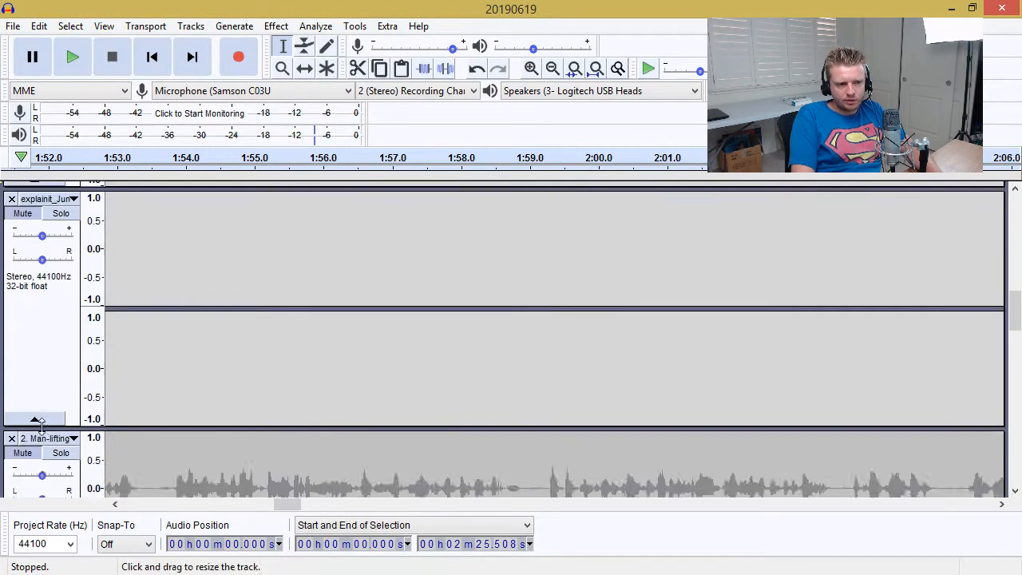
pyautogui.scroll(10, 43, 428)
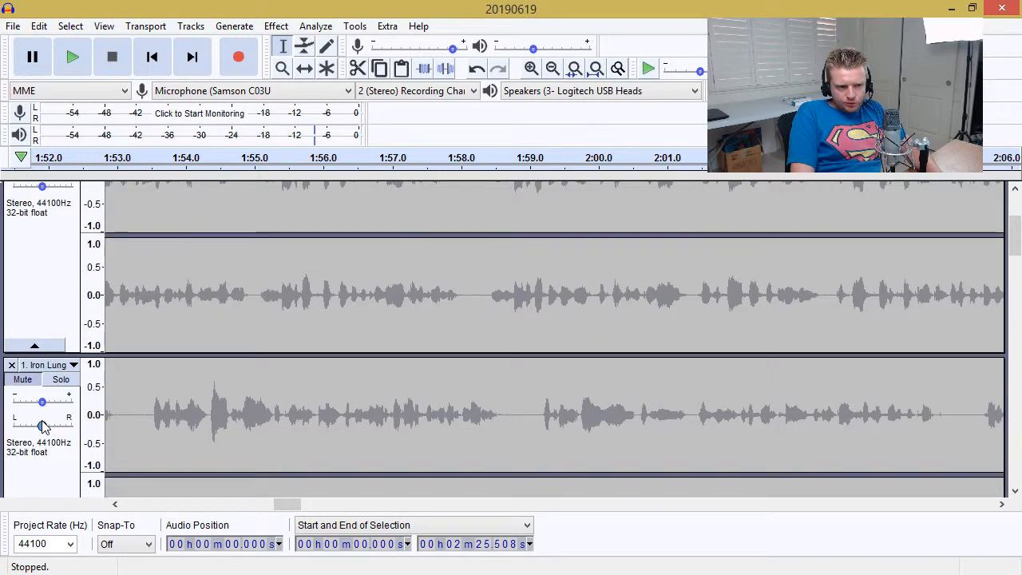
pyautogui.moveTo(1019, 214); pyautogui.dragTo(1016, 475)
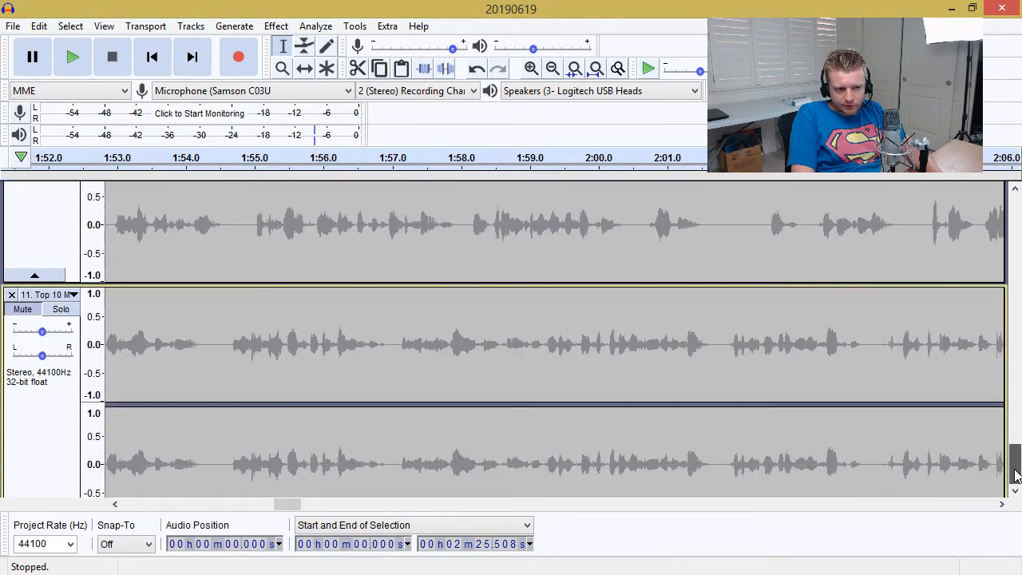
pyautogui.hotkey('ctrl', 'z')
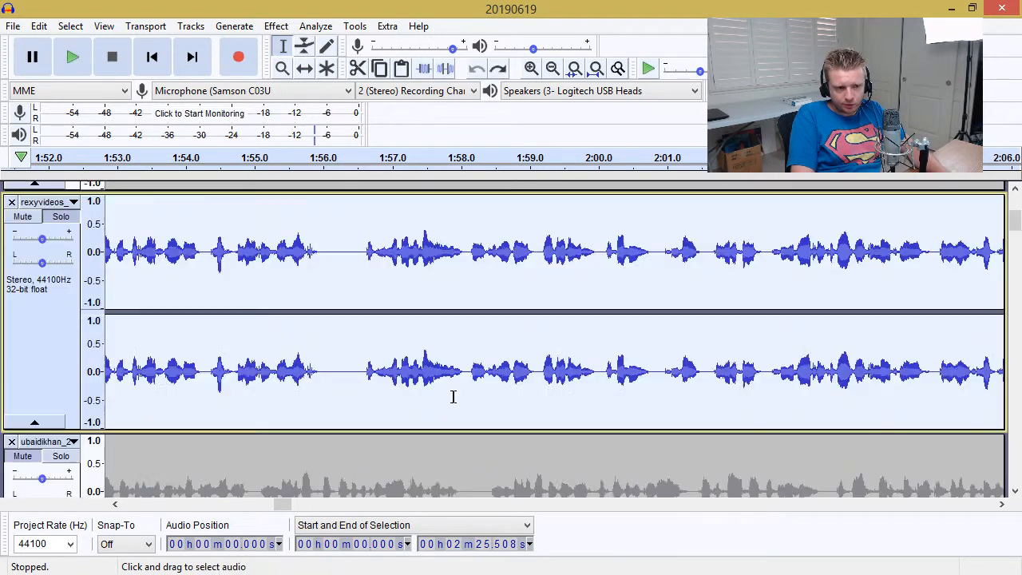
# - Move the rexyvideos_ track down the project to sit directly above the "10. Top 10 S" track
pyautogui.moveTo(50, 331); pyautogui.dragTo(43, 461)
pyautogui.moveTo(43, 417); pyautogui.dragTo(35, 311)
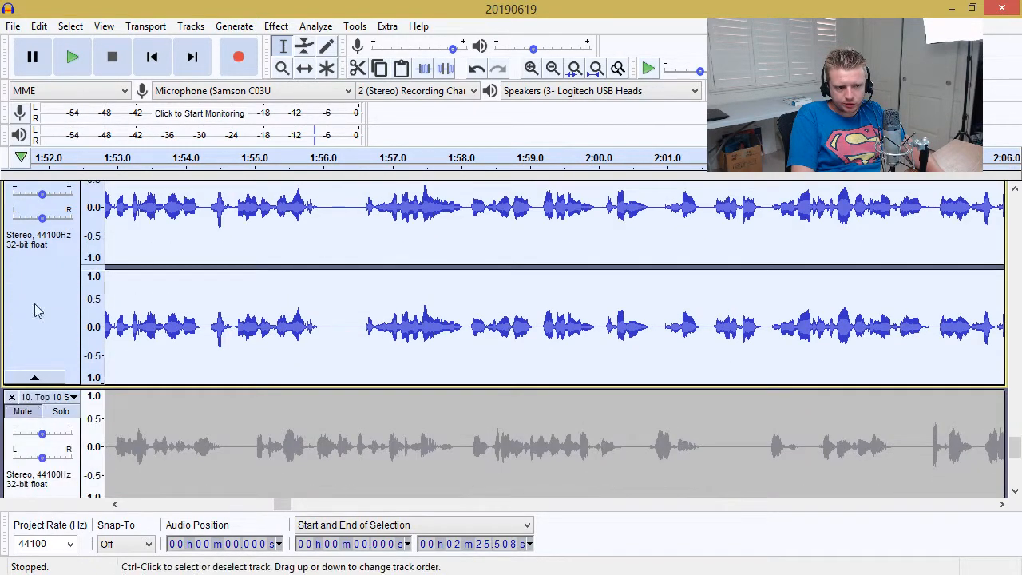
pyautogui.scroll(-3, 24, 437)
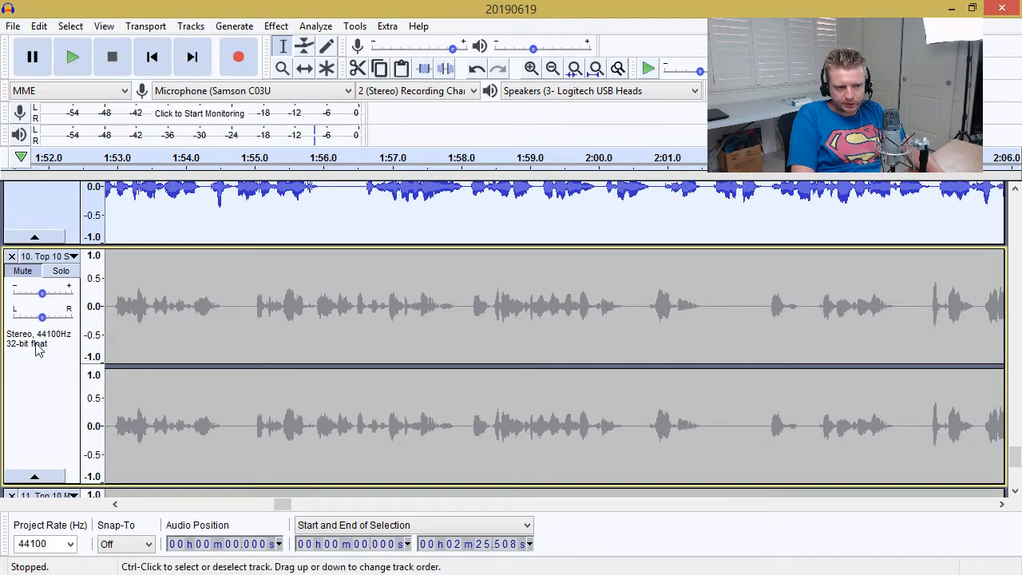
pyautogui.scroll(-5, 36, 347)
pyautogui.scroll(5, 38, 349)
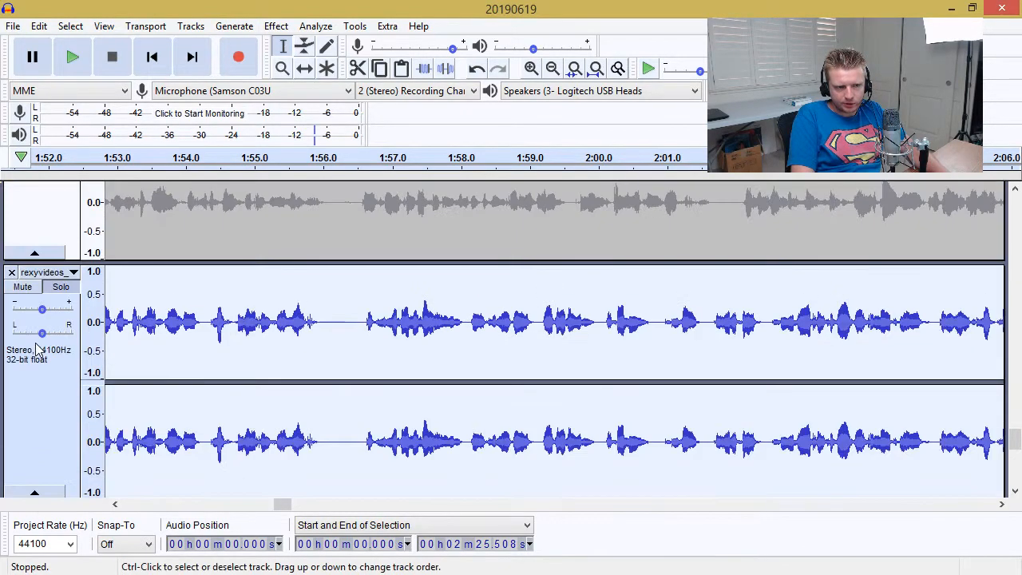
pyautogui.scroll(-1, 32, 407)
pyautogui.moveTo(41, 359); pyautogui.dragTo(46, 504)
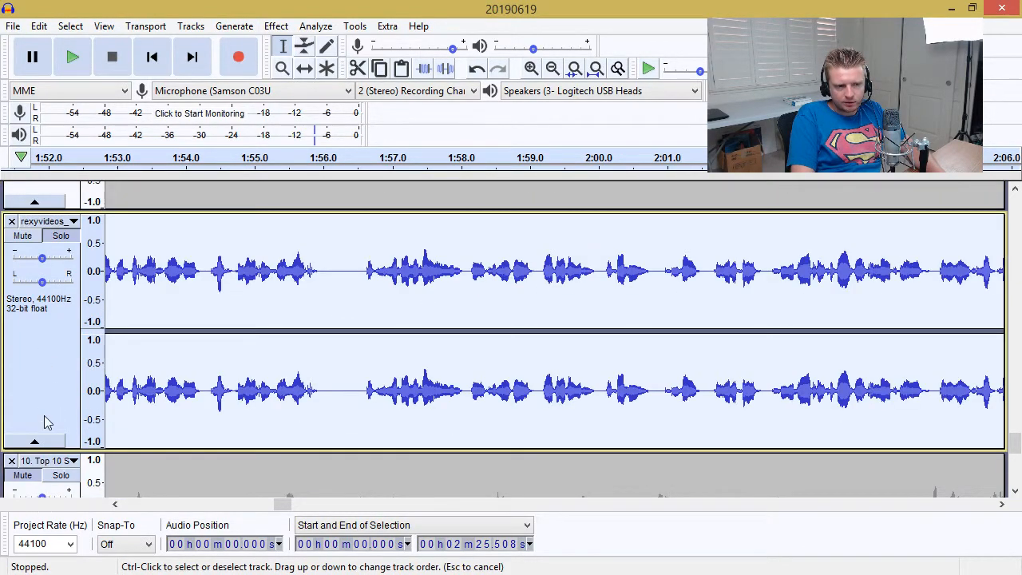
pyautogui.click(190, 25)
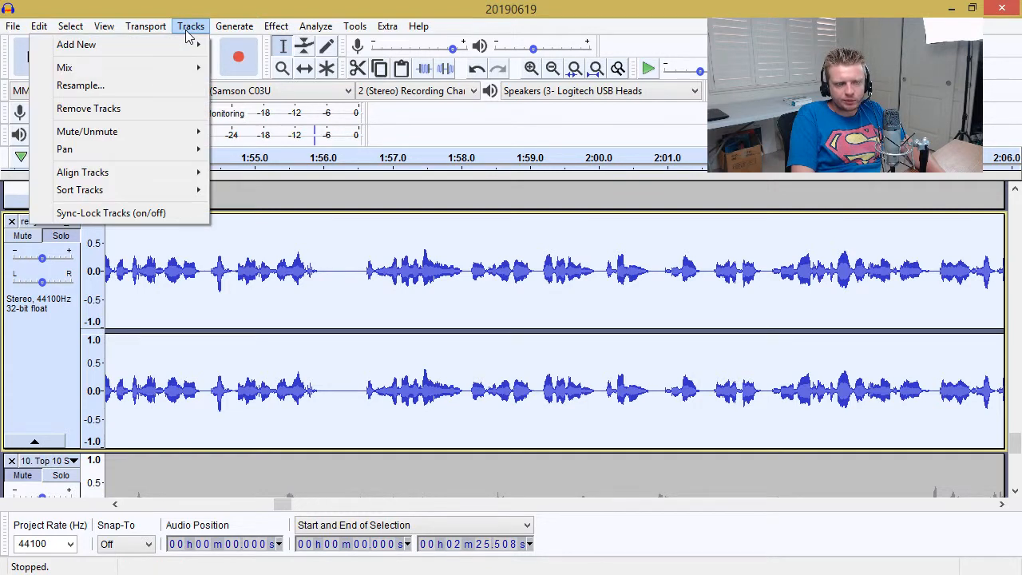
pyautogui.moveTo(181, 176)
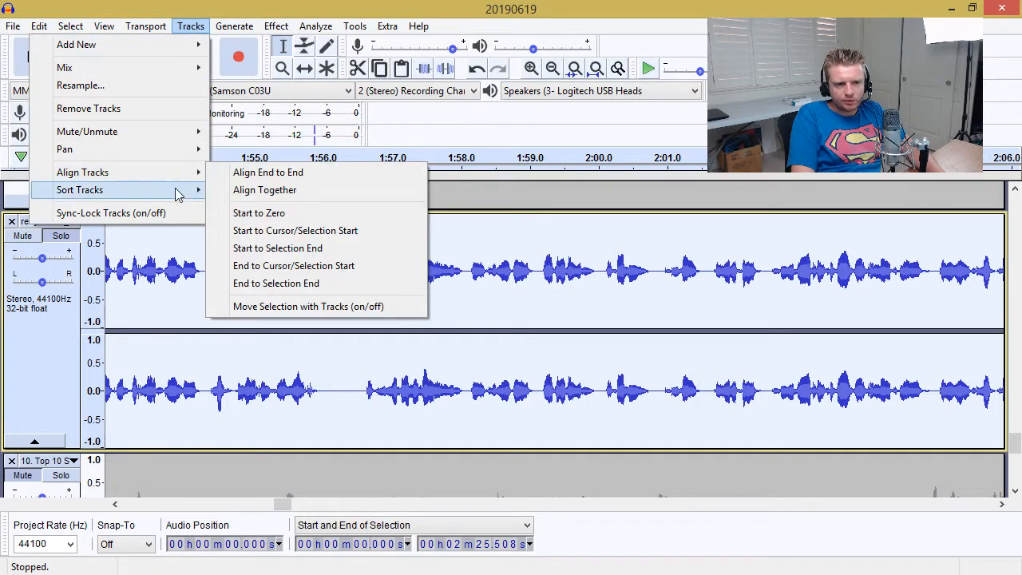
pyautogui.moveTo(177, 194)
pyautogui.press('Escape')
pyautogui.press('Escape')
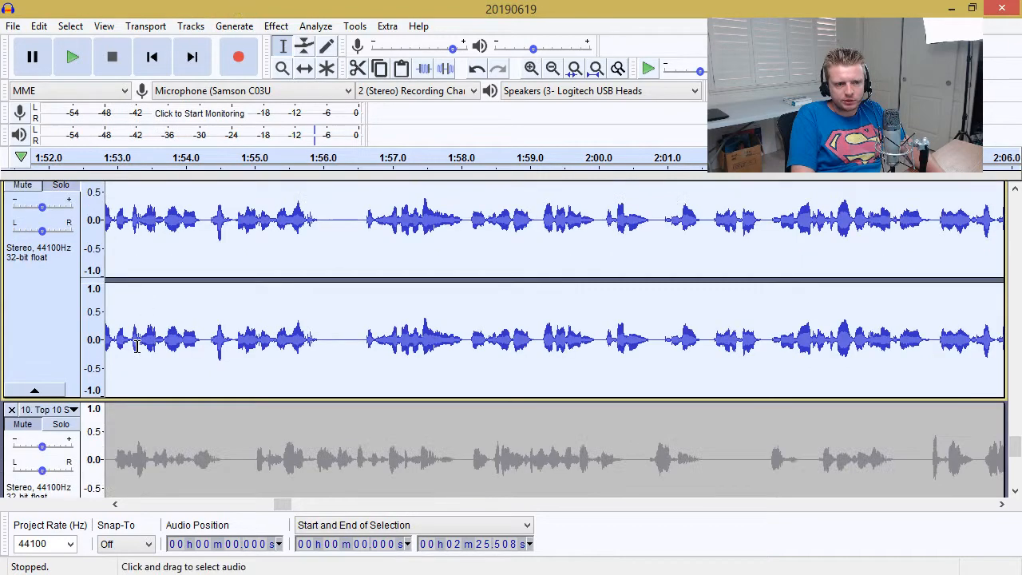
# - Collapse the "10. Top 10 S" and "11. Top 10 M" tracks, and collapse and re-expand the rexyvideos_ track
pyautogui.scroll(-1, 48, 315)
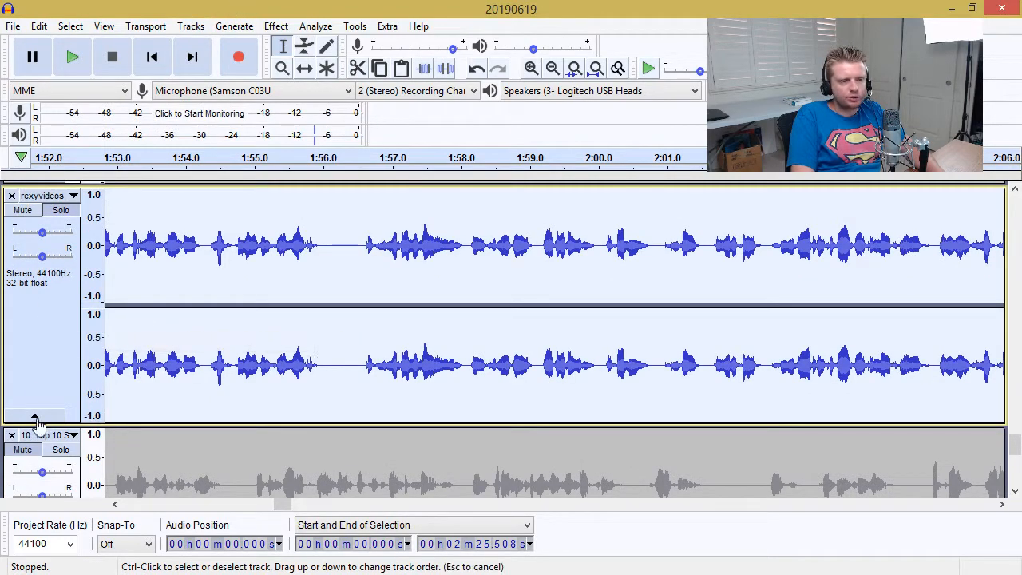
pyautogui.scroll(-7, 37, 455)
pyautogui.scroll(4, 37, 380)
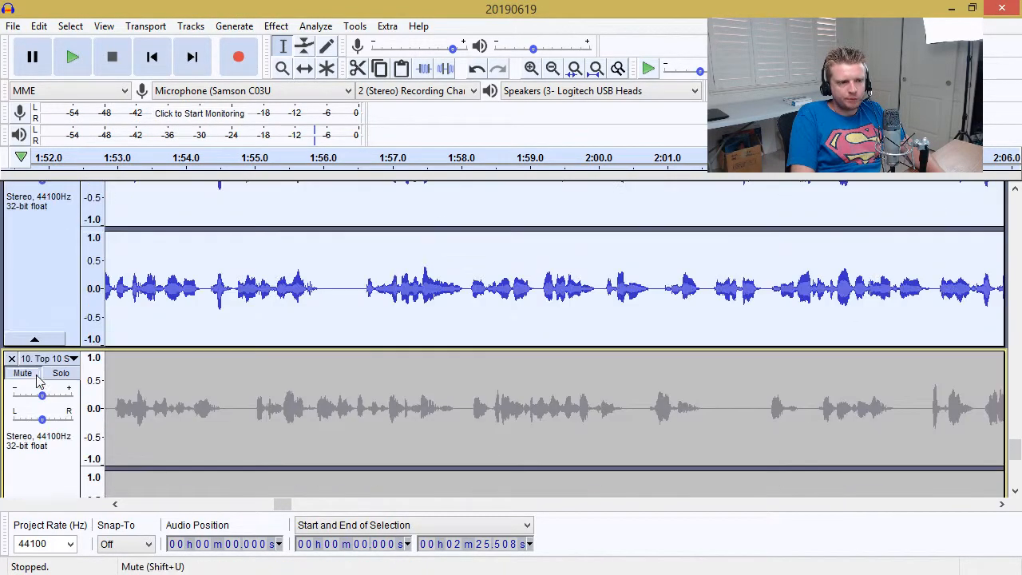
pyautogui.scroll(-6, 47, 344)
pyautogui.click(40, 425)
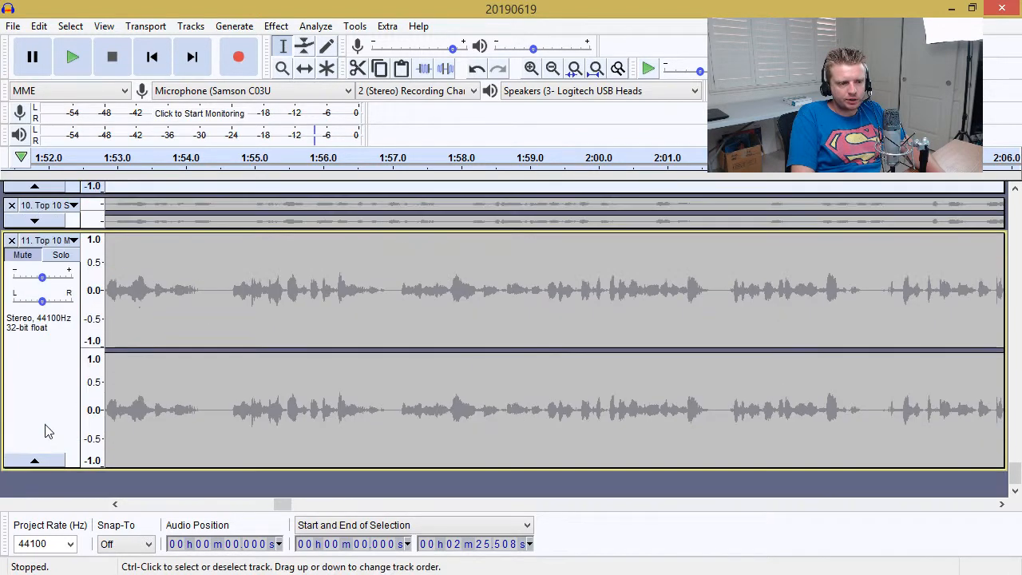
pyautogui.click(44, 461)
pyautogui.scroll(5, 44, 462)
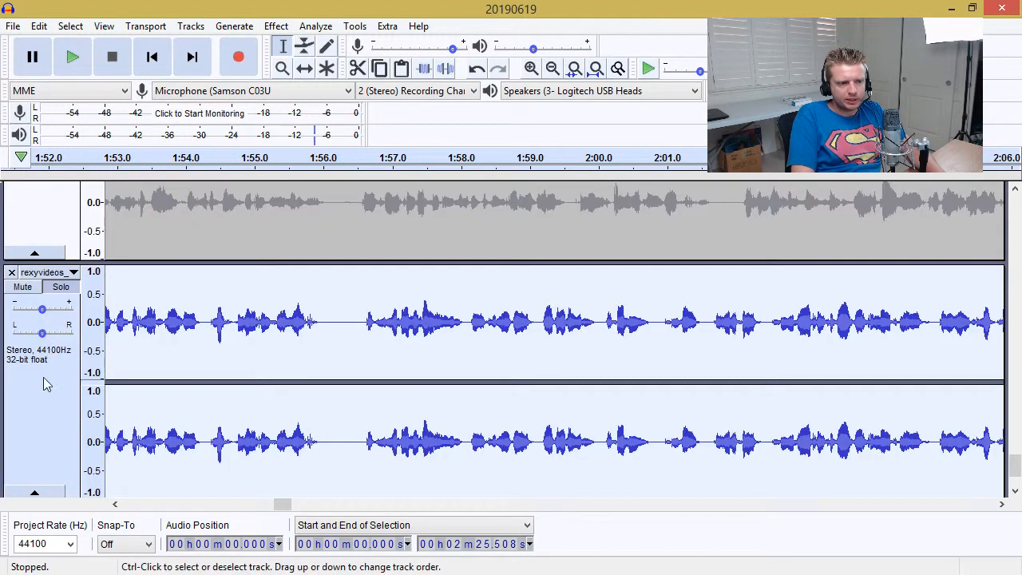
pyautogui.click(35, 493)
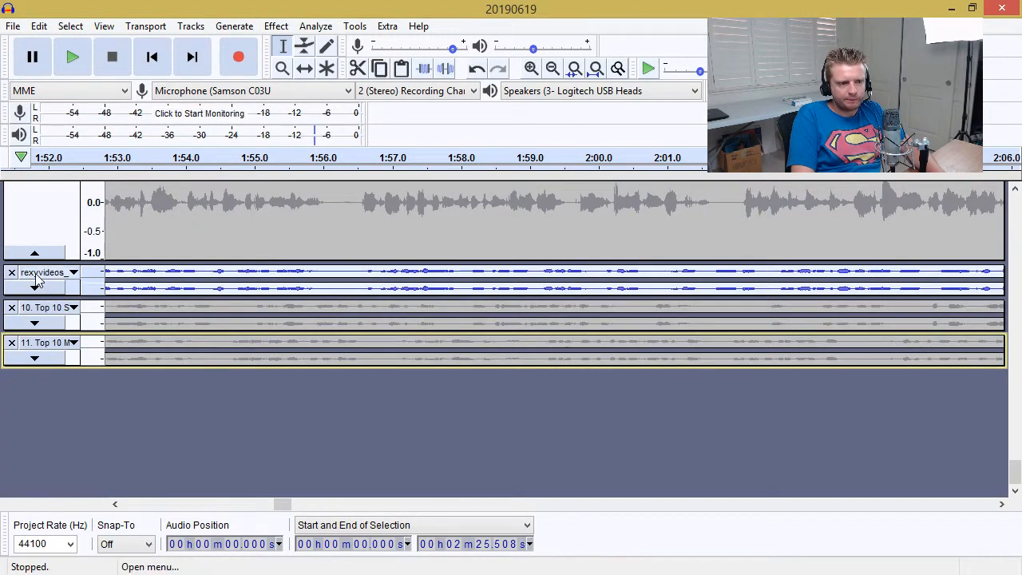
pyautogui.click(56, 290)
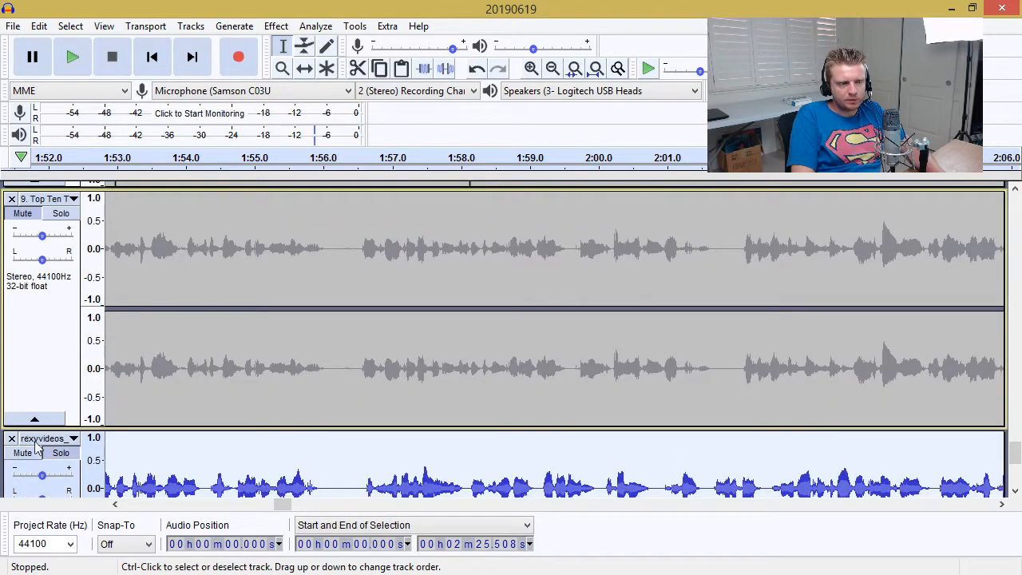
# - Move the rexyvideos_ track below the "11. Top 10 M" track, and play it from about 1:35.7 while consulting the script in Word
pyautogui.moveTo(36, 447); pyautogui.dragTo(55, 390)
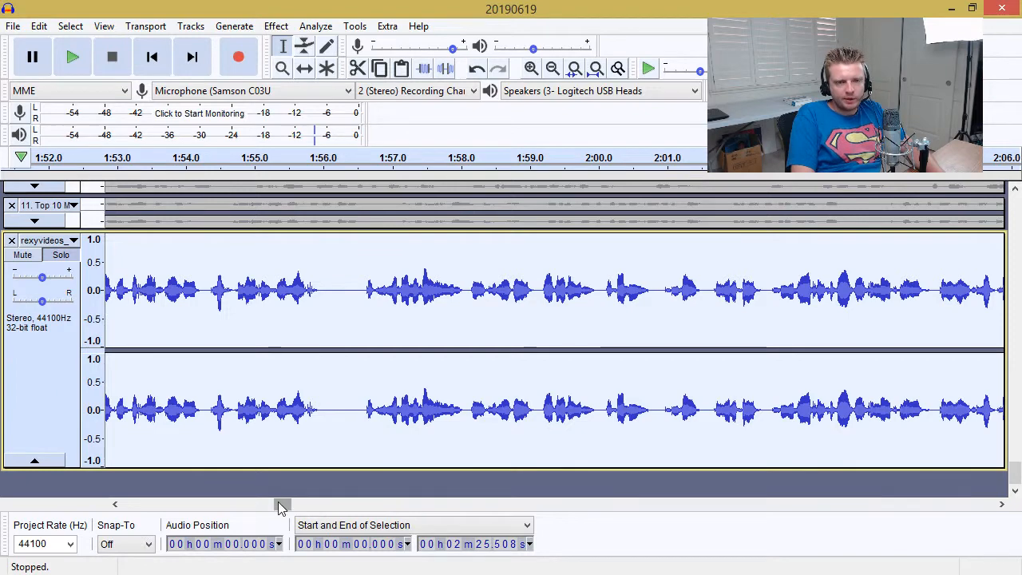
pyautogui.moveTo(281, 508); pyautogui.dragTo(256, 508)
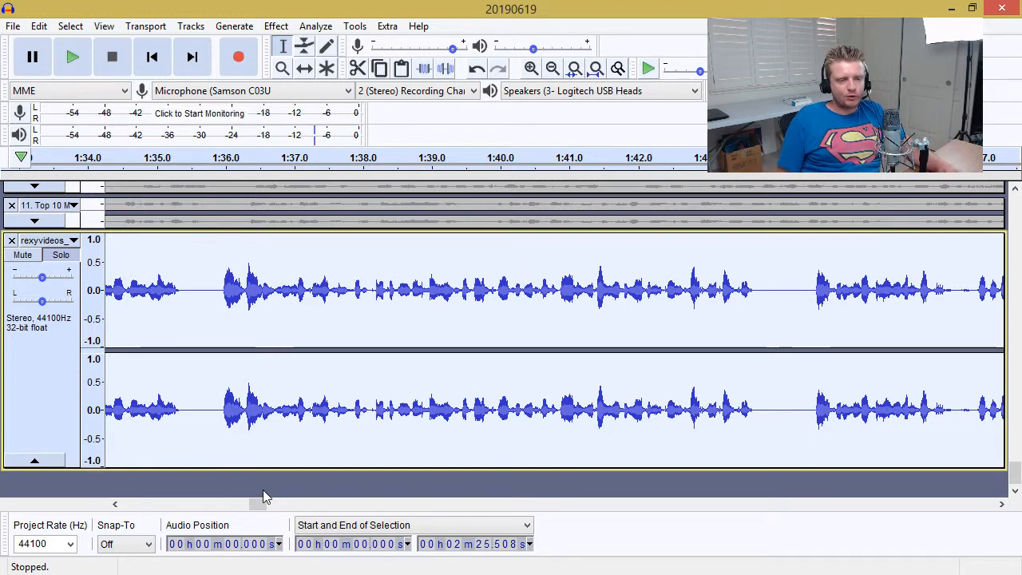
pyautogui.click(206, 361)
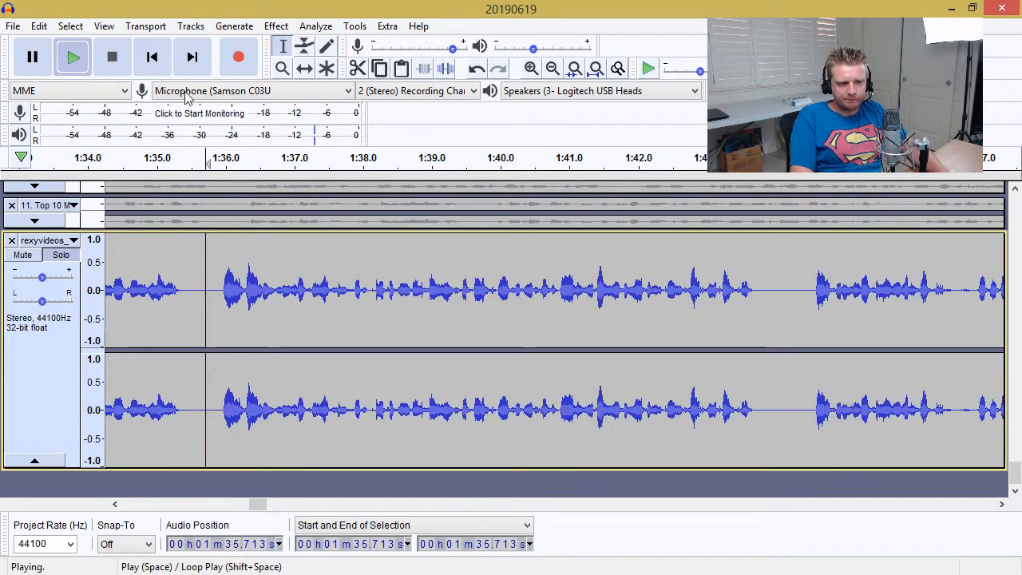
pyautogui.click(35, 571)
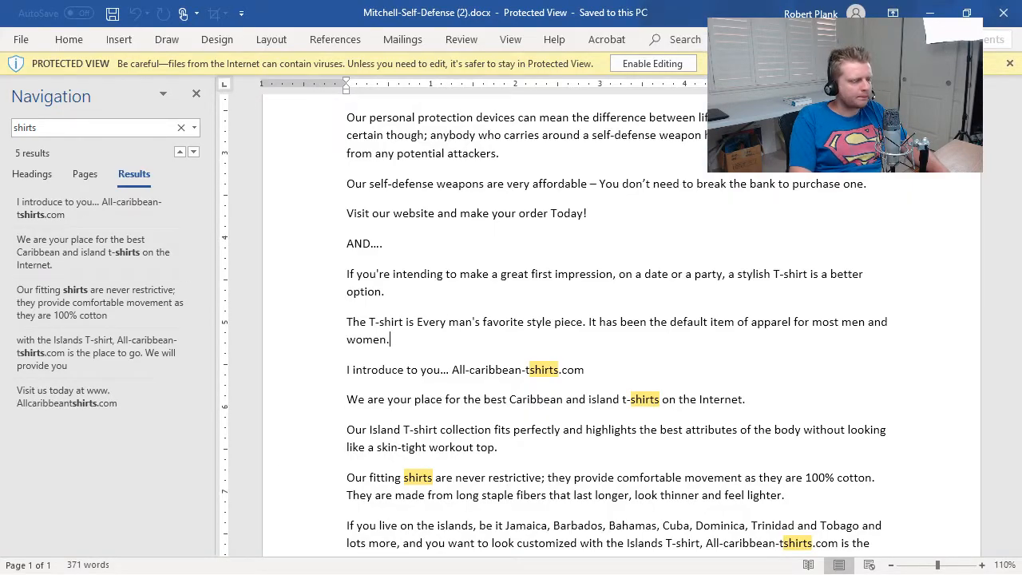
pyautogui.hotkey('alt', 'Tab')
pyautogui.click(71, 68)
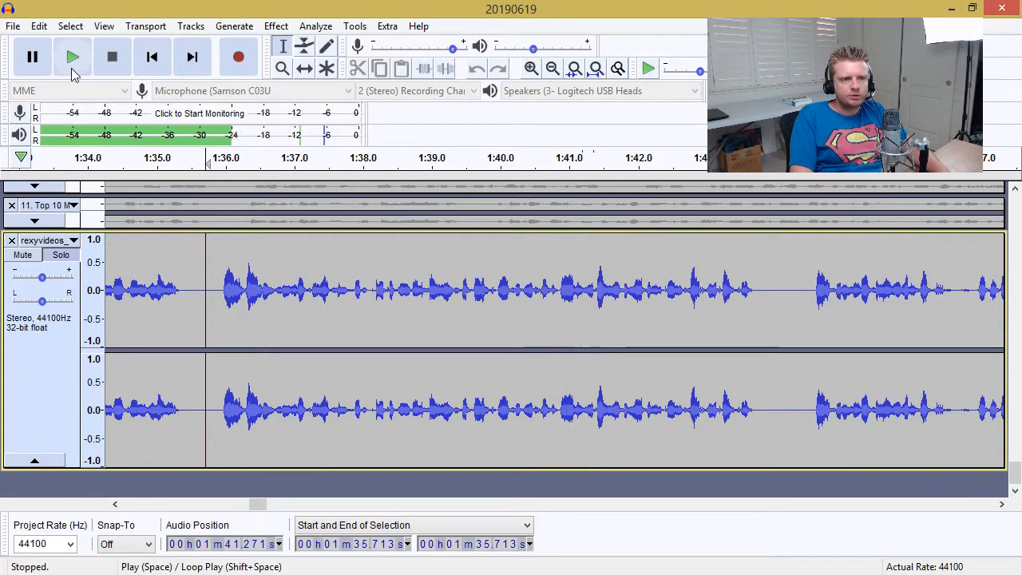
pyautogui.click(109, 64)
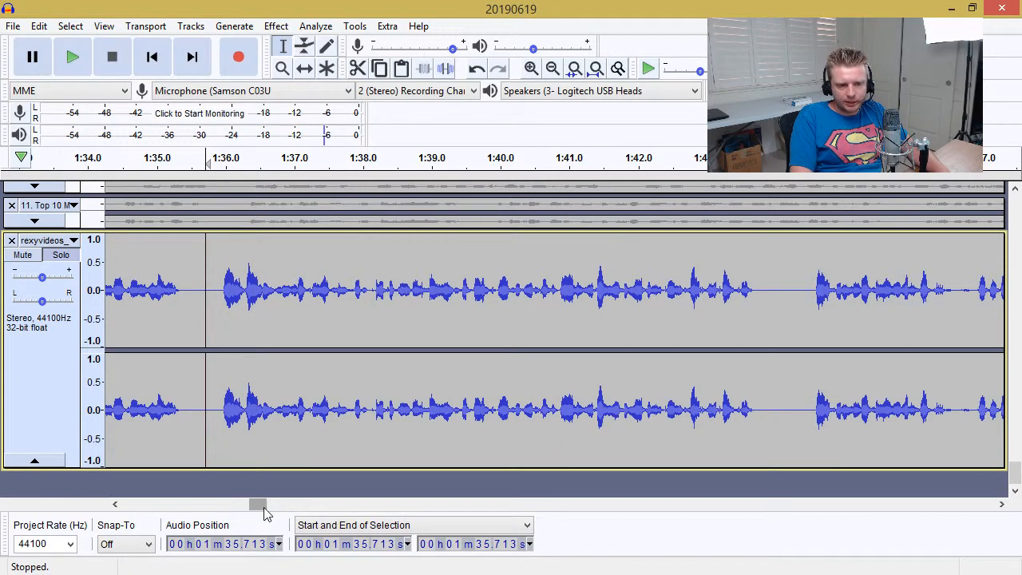
# - Recheck the T-shirt section of the script in Word, and play the rexyvideos_ track in Audacity from about 1:24.9
pyautogui.moveTo(261, 505); pyautogui.dragTo(247, 512)
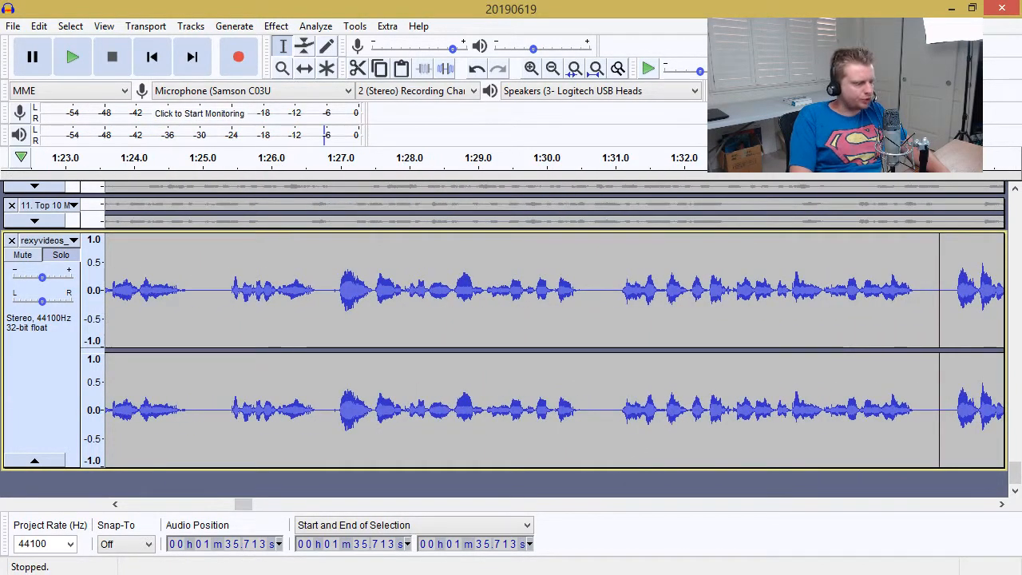
pyautogui.hotkey('alt', 'Tab')
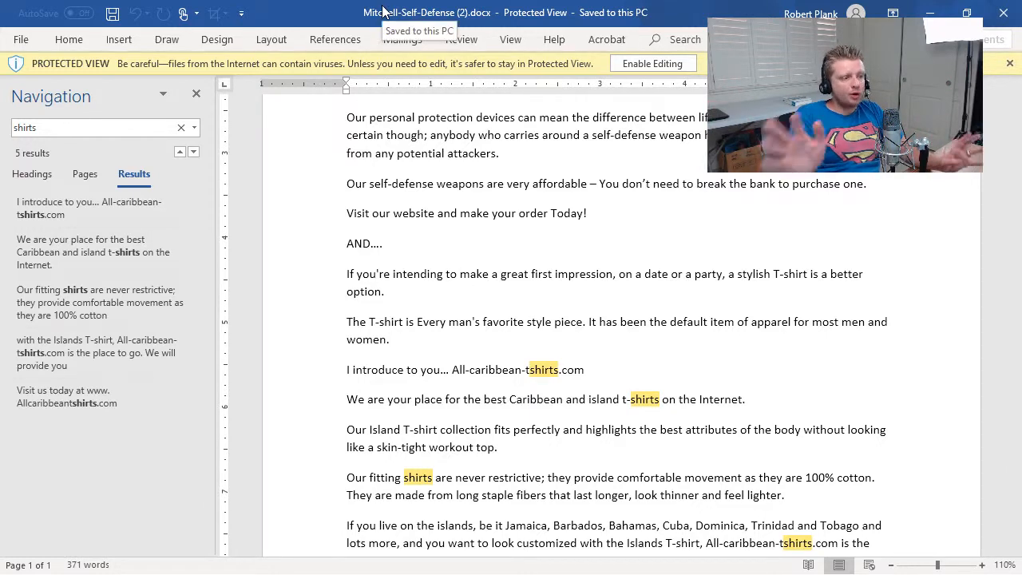
pyautogui.hotkey('alt', 'Tab')
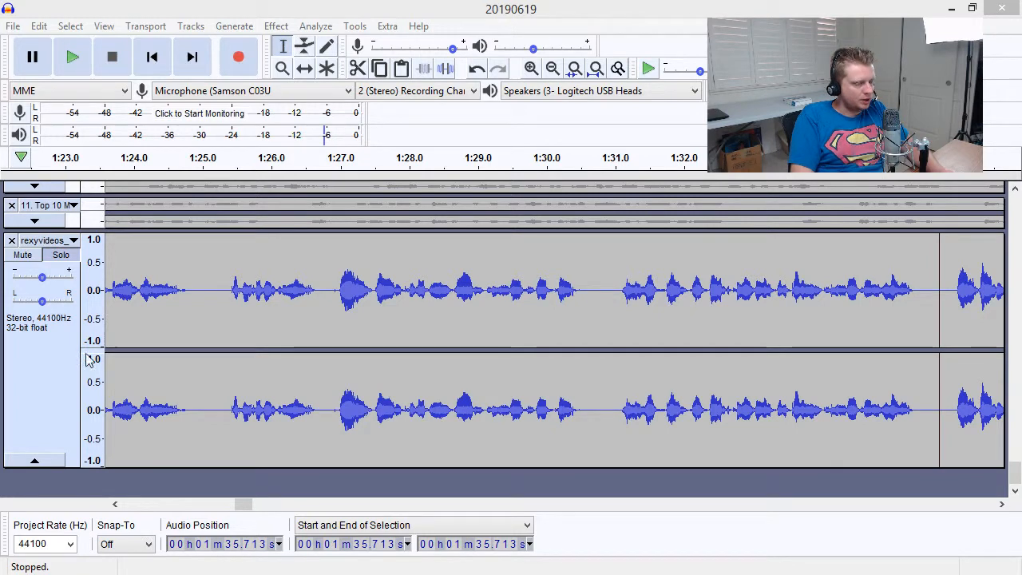
pyautogui.click(199, 286)
pyautogui.click(70, 68)
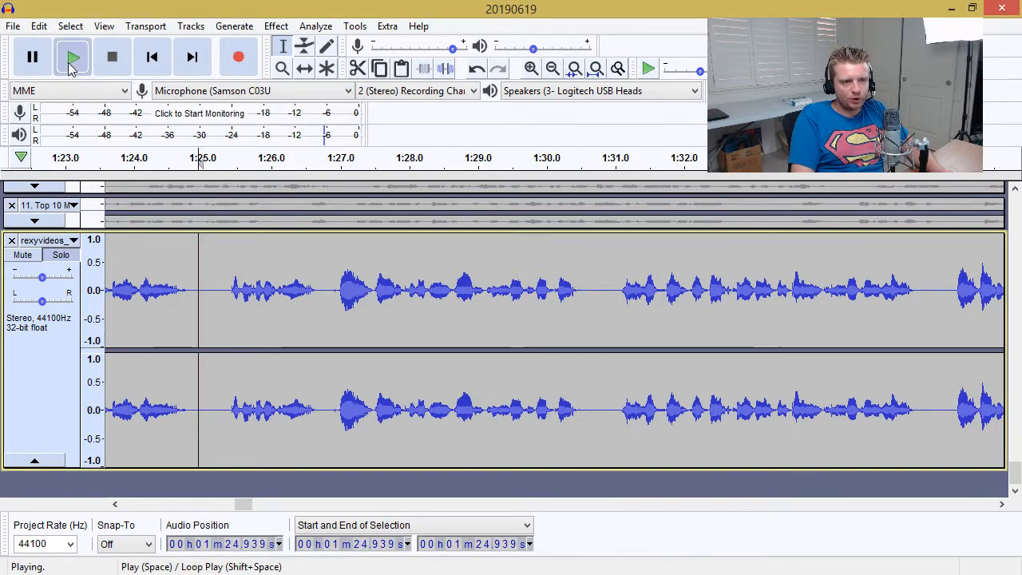
pyautogui.click(112, 57)
# - Play the rexyvideos_ track from about 1:20.98 to locate the spoken line that introduces the T-shirt site
pyautogui.click(213, 288)
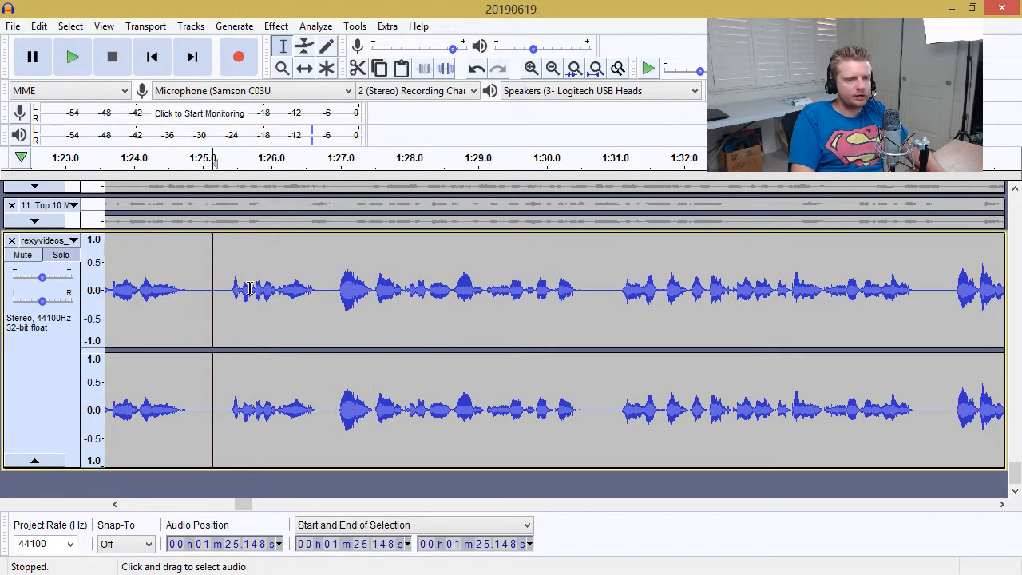
pyautogui.click(206, 290)
pyautogui.moveTo(249, 505); pyautogui.dragTo(240, 506)
pyautogui.click(171, 256)
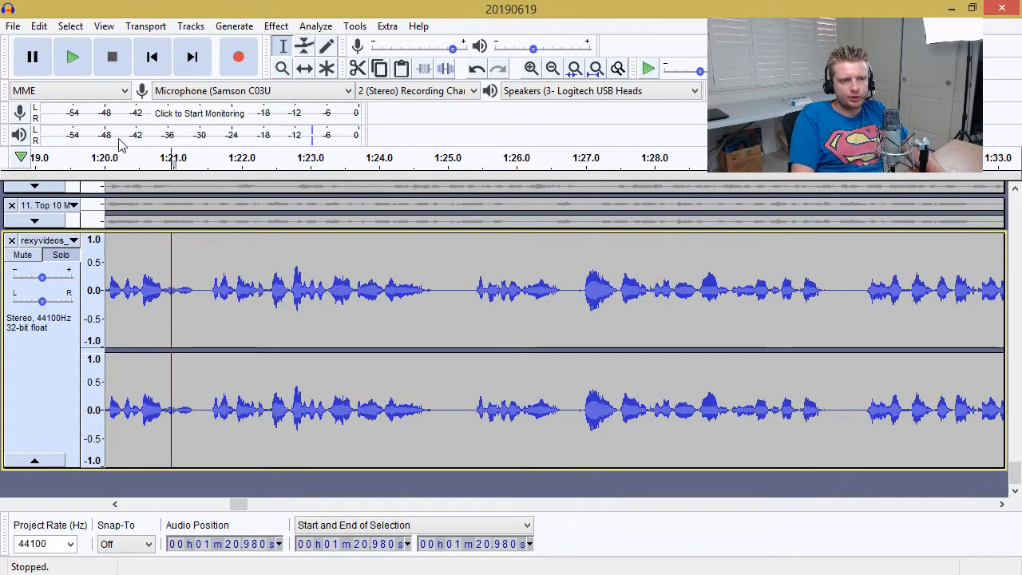
pyautogui.click(72, 56)
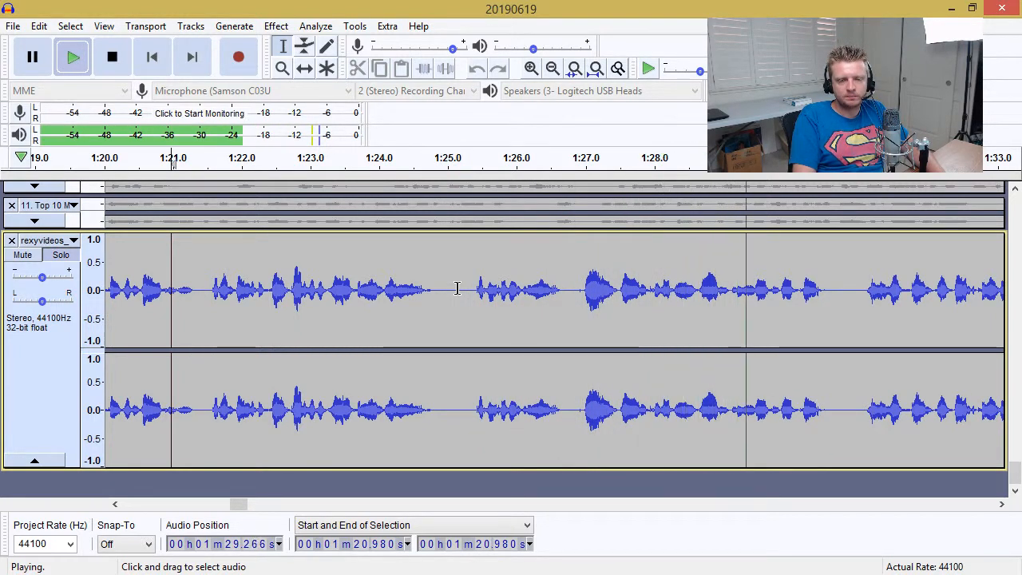
pyautogui.click(112, 57)
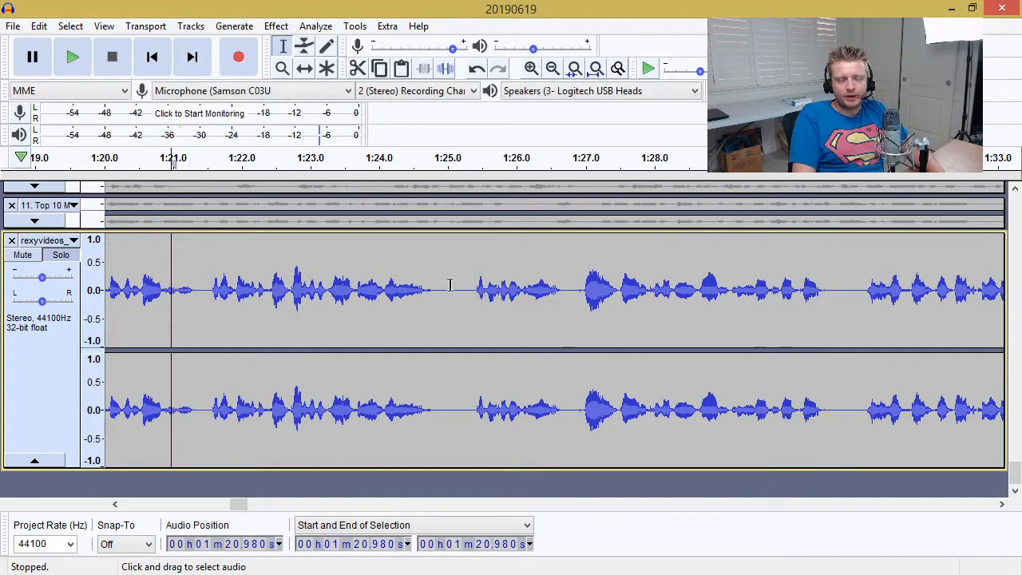
# - Select the site introduction from about 1:25.04 to 1:30.84, and check the "I introduce to you… All-caribbean-tshirts.com" line in Word
pyautogui.moveTo(449, 285); pyautogui.dragTo(848, 290)
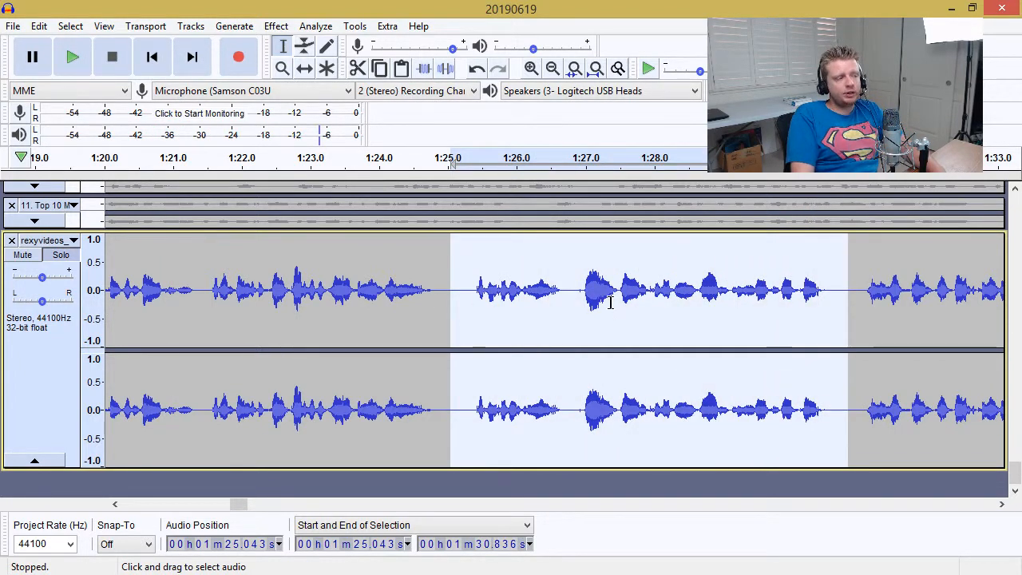
pyautogui.hotkey('alt', 'Tab')
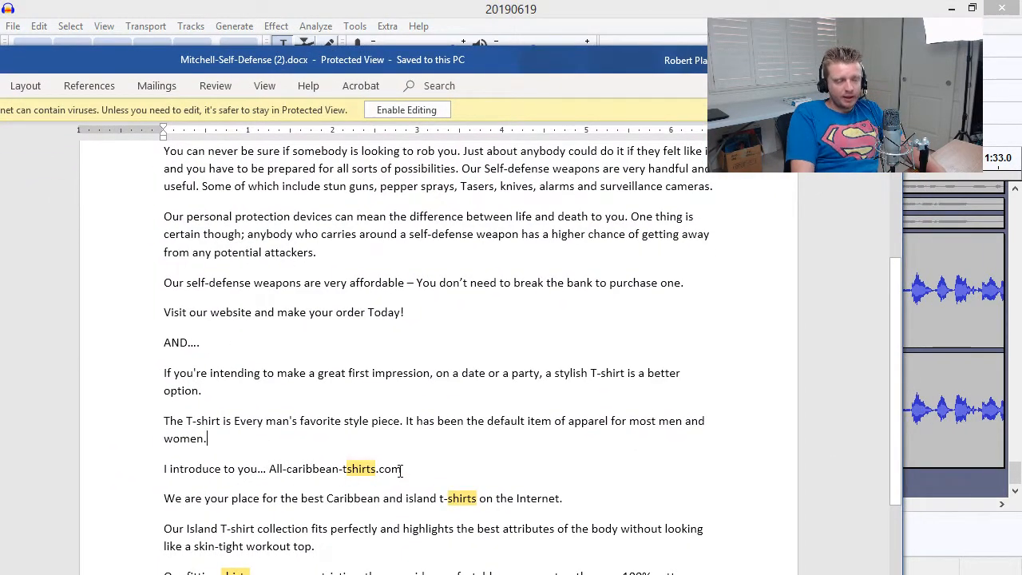
pyautogui.click(147, 476)
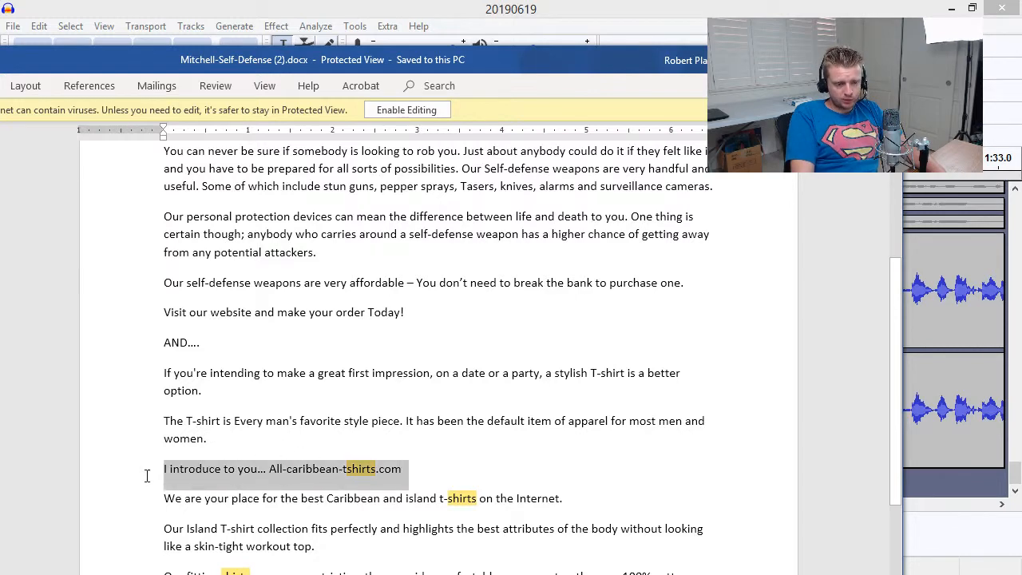
pyautogui.click(204, 470)
pyautogui.hotkey('alt', 'Tab')
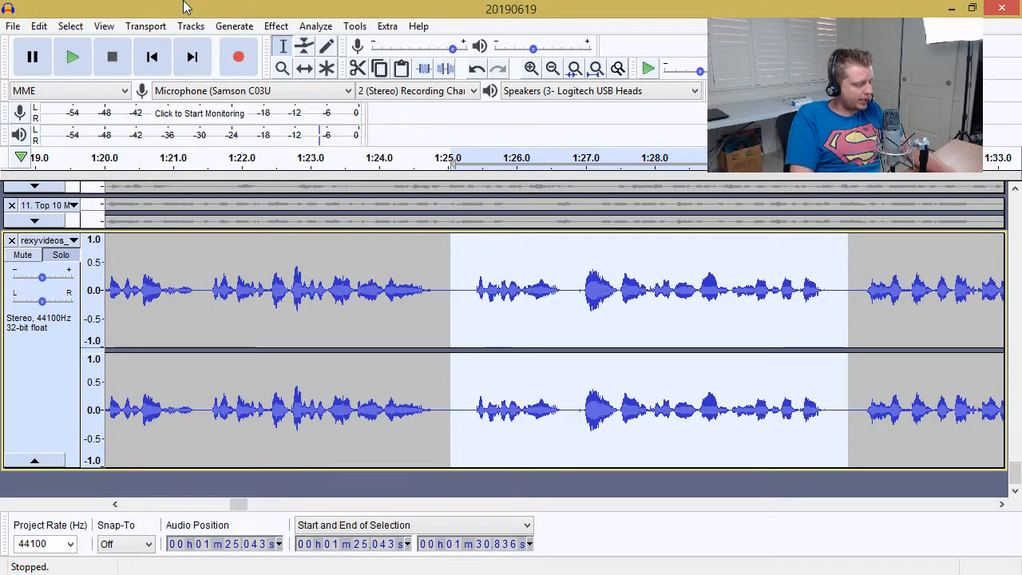
pyautogui.click(234, 26)
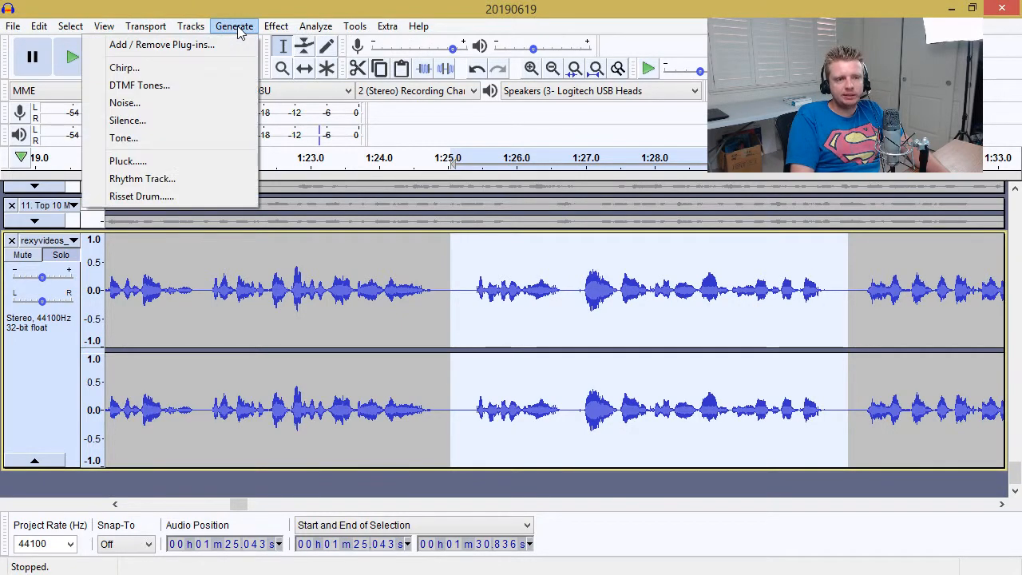
pyautogui.moveTo(352, 29)
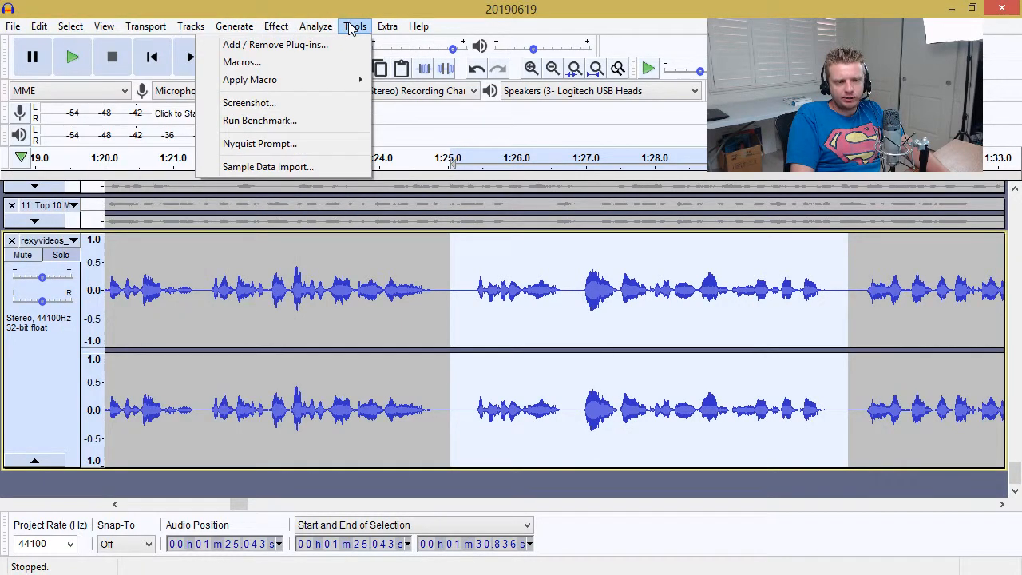
pyautogui.click(276, 26)
pyautogui.click(235, 26)
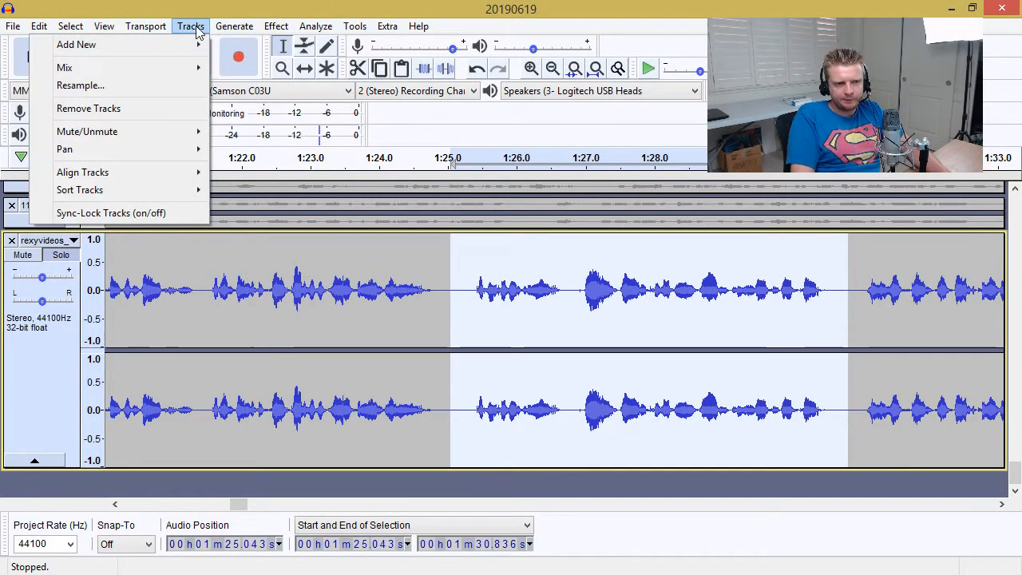
pyautogui.moveTo(103, 26)
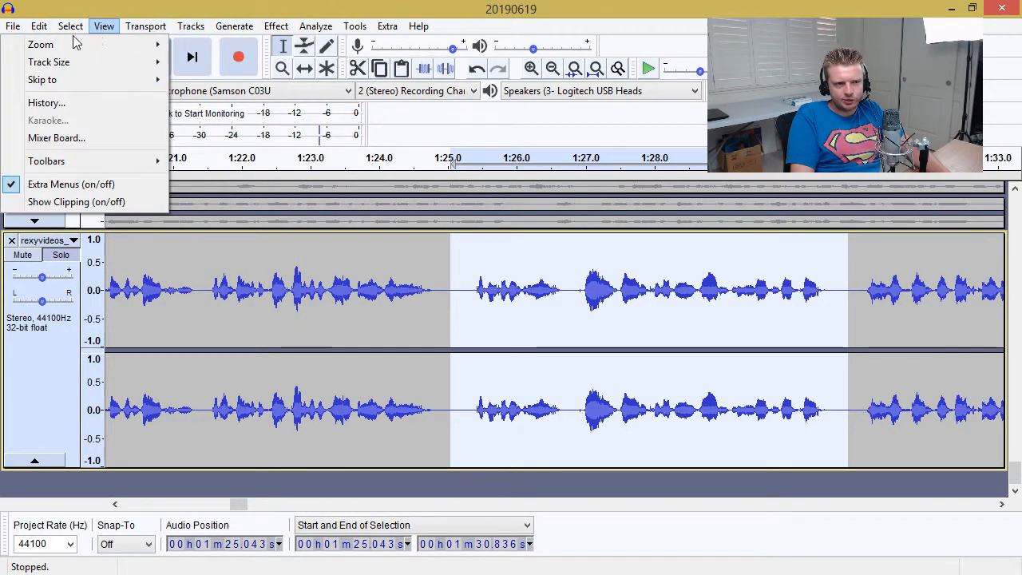
pyautogui.moveTo(42, 29)
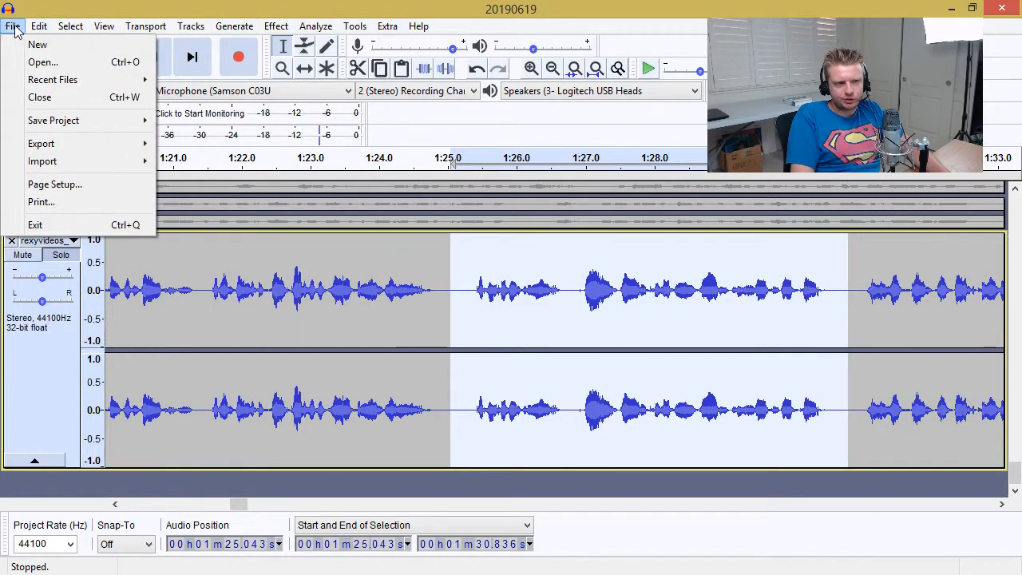
pyautogui.moveTo(214, 30)
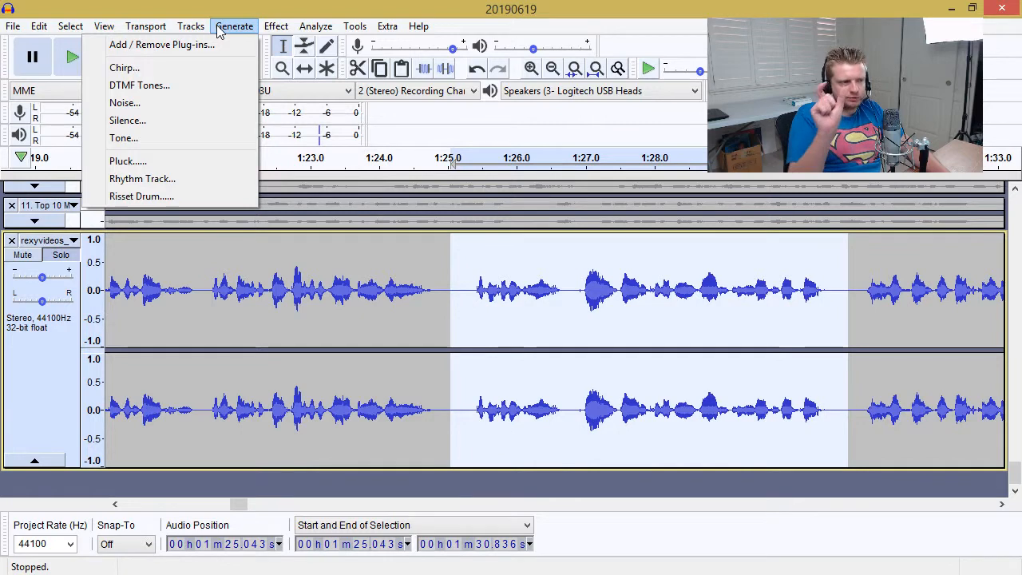
pyautogui.moveTo(260, 29)
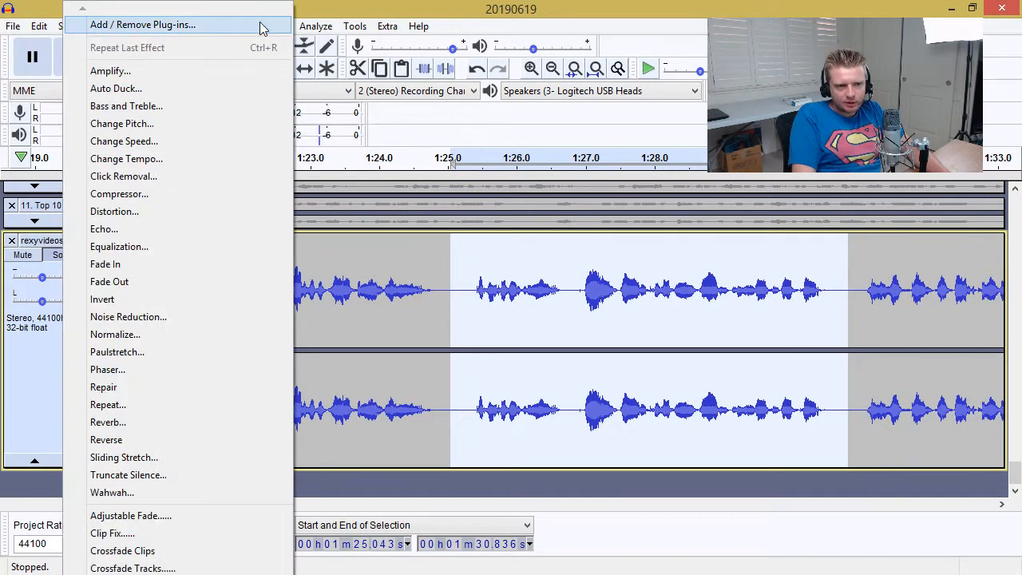
pyautogui.doubleClick(83, 15)
pyautogui.moveTo(285, 165); pyautogui.dragTo(277, 6)
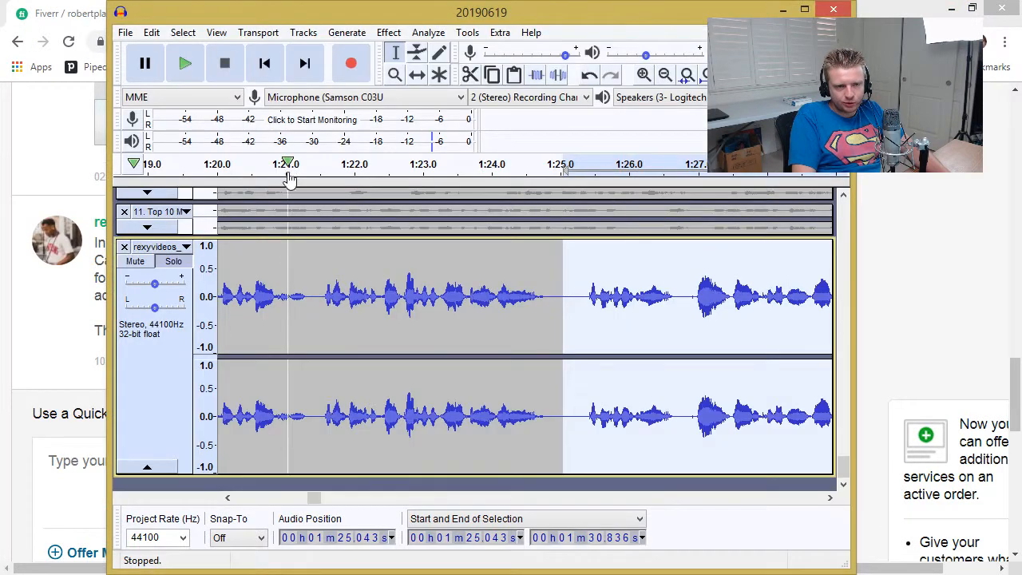
pyautogui.click(804, 10)
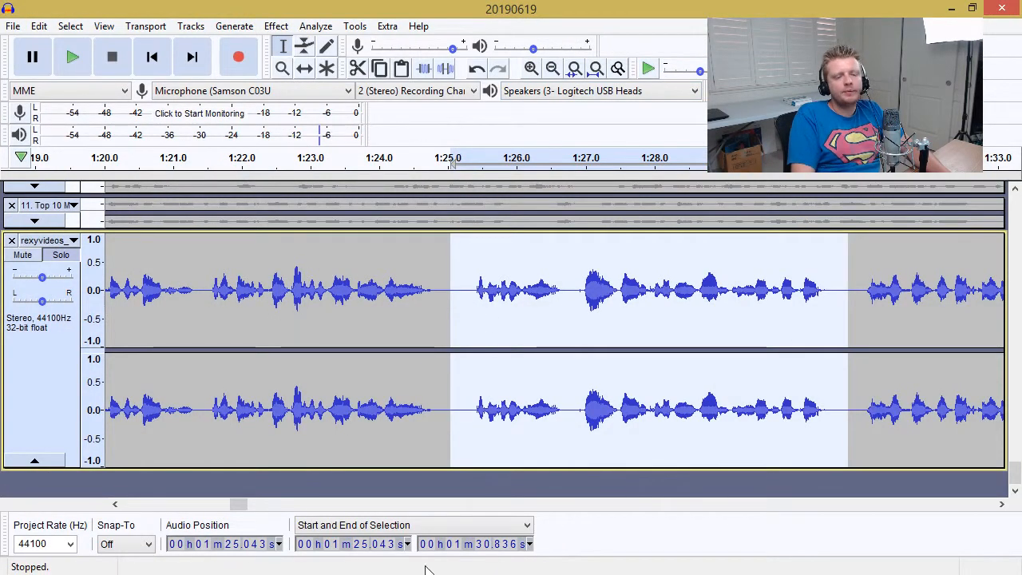
# - Record a new take of the All-caribbean-tshirts.com introduction on the rexyvideos_ track, starting at about 1:25.04
pyautogui.moveTo(242, 512); pyautogui.dragTo(247, 510)
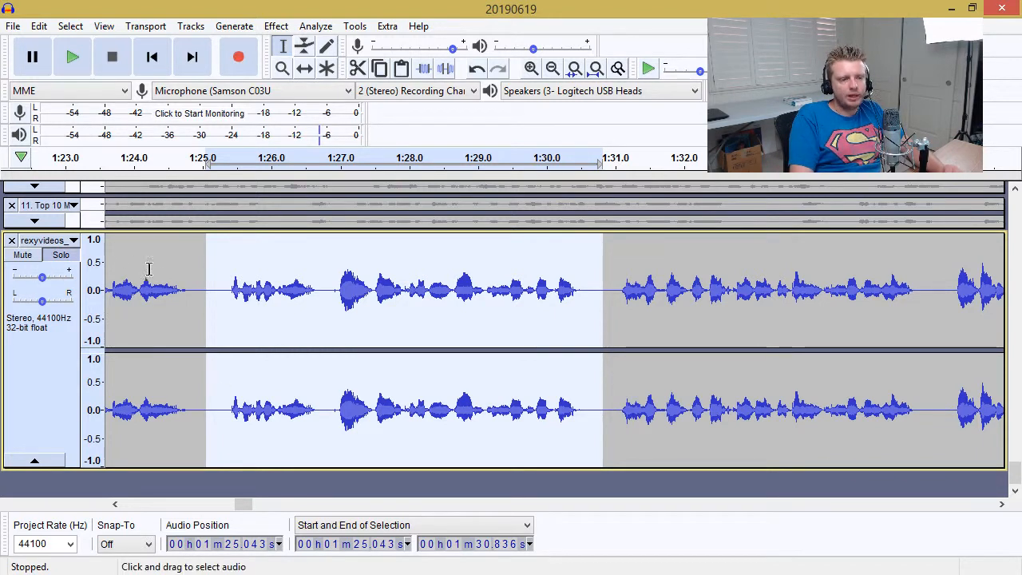
pyautogui.moveTo(245, 504); pyautogui.dragTo(242, 504)
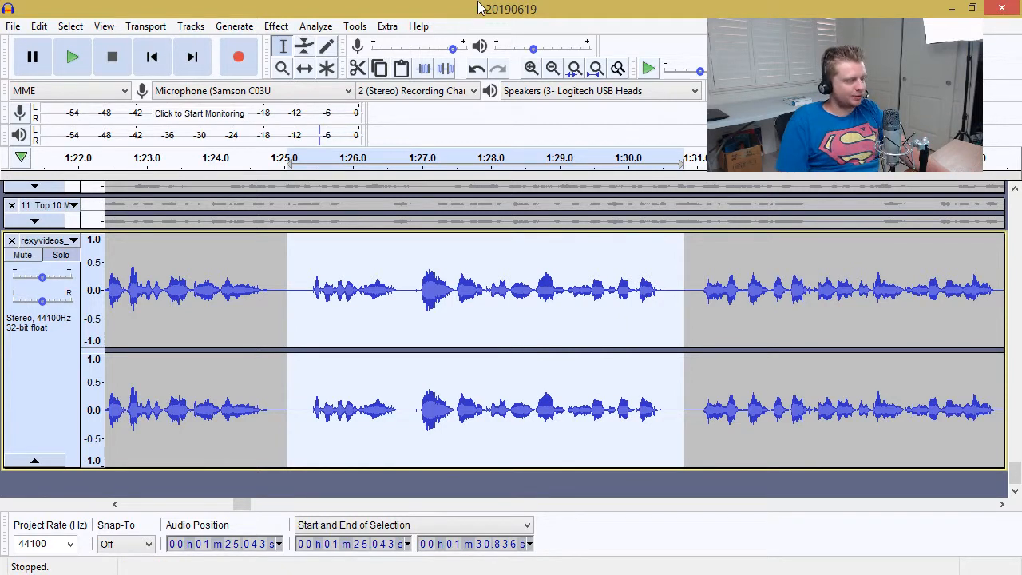
pyautogui.hotkey('shift', 'd')
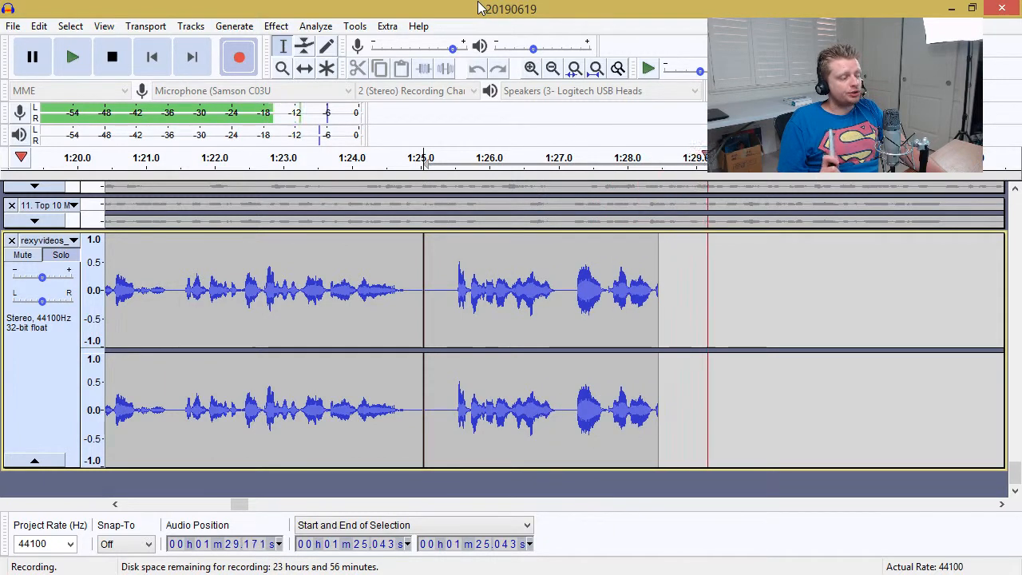
pyautogui.press('space')
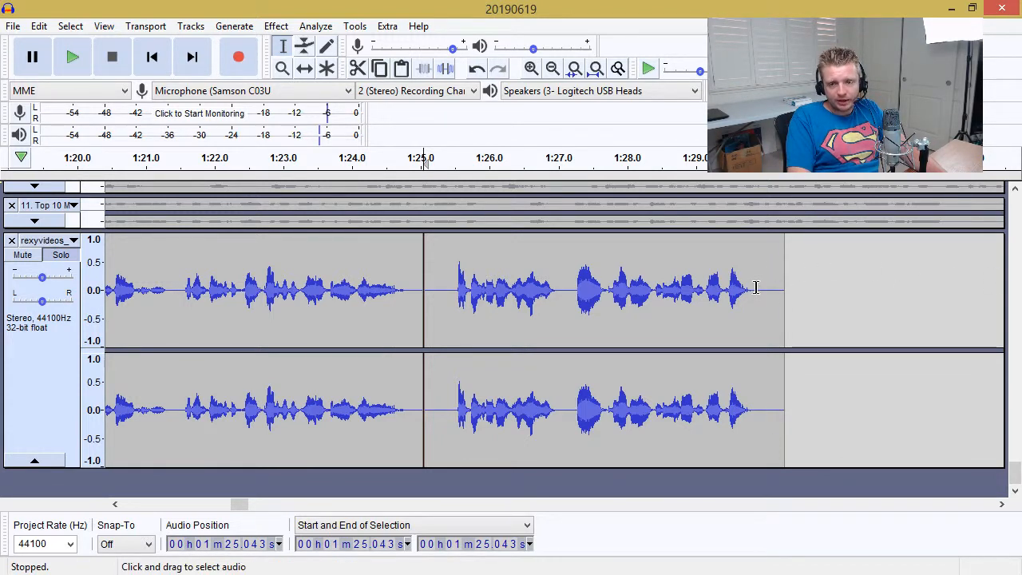
# - Copy the new take from about 1:25.35 to 1:29.91, undo the recording, and paste the take over the original selected line
pyautogui.moveTo(756, 288); pyautogui.dragTo(444, 289)
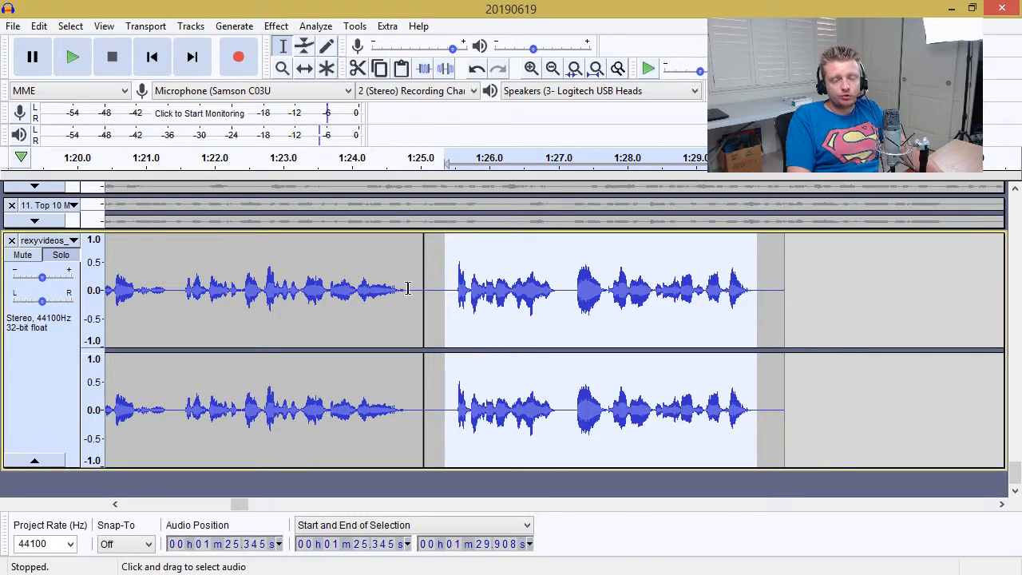
pyautogui.hotkey('ctrl', 'z')
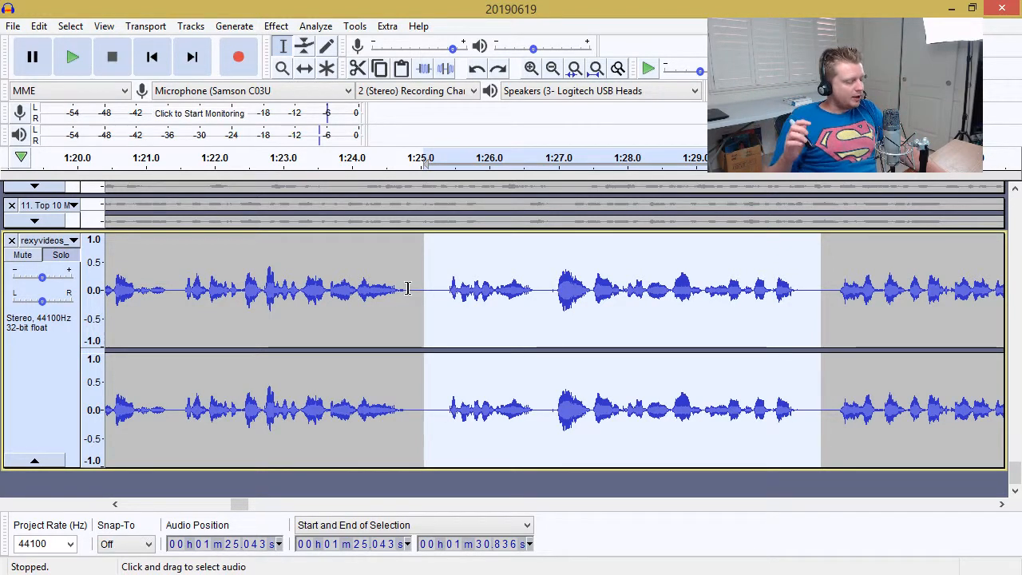
pyautogui.hotkey('ctrl', 'v')
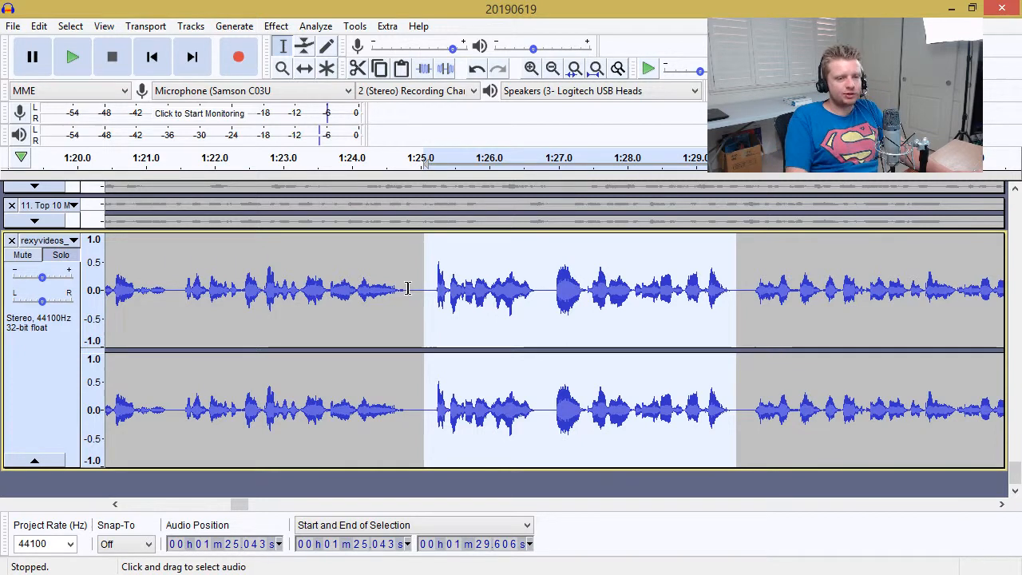
# - Listen to the pasted T-shirt site introduction on the rexyvideos_ track, playing twice from about 1:22.19
pyautogui.click(227, 293)
pyautogui.click(70, 71)
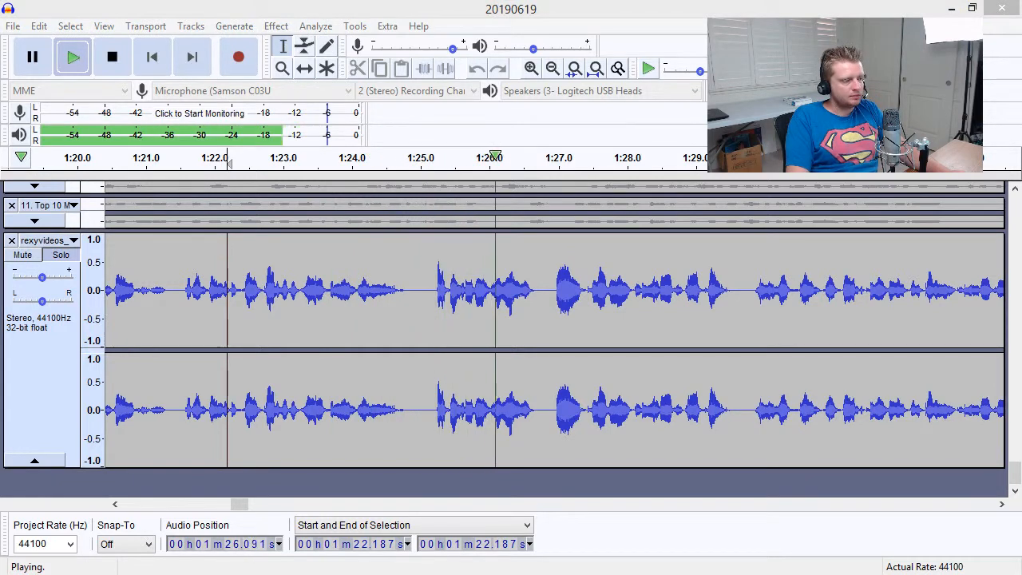
pyautogui.click(112, 58)
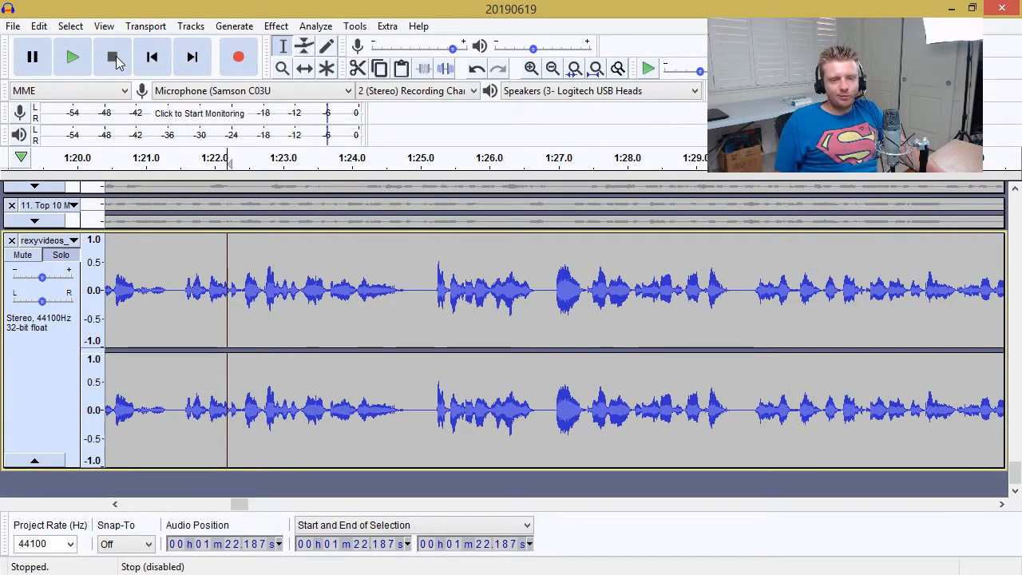
pyautogui.click(70, 59)
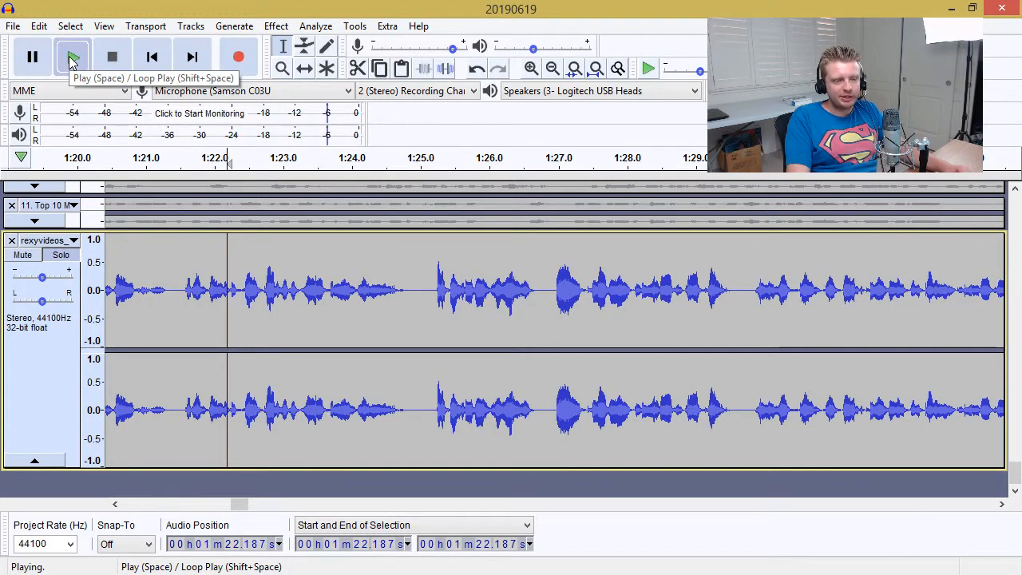
pyautogui.click(114, 60)
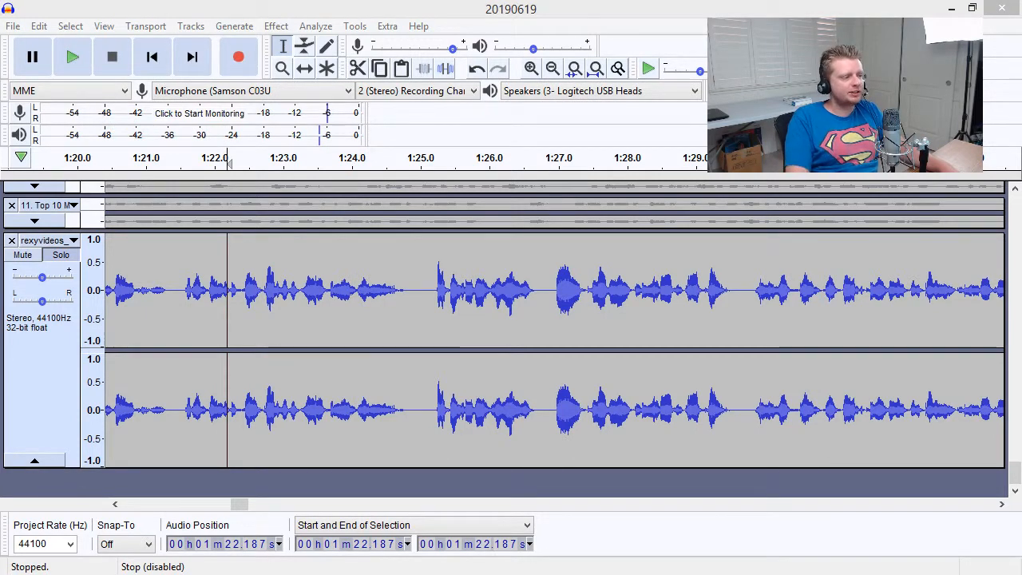
# - Switch to the Word script and compare how the T-shirt website address is written in the introduction, the islands paragraph and the closing line
pyautogui.moveTo(383, 574); pyautogui.dragTo(559, 1)
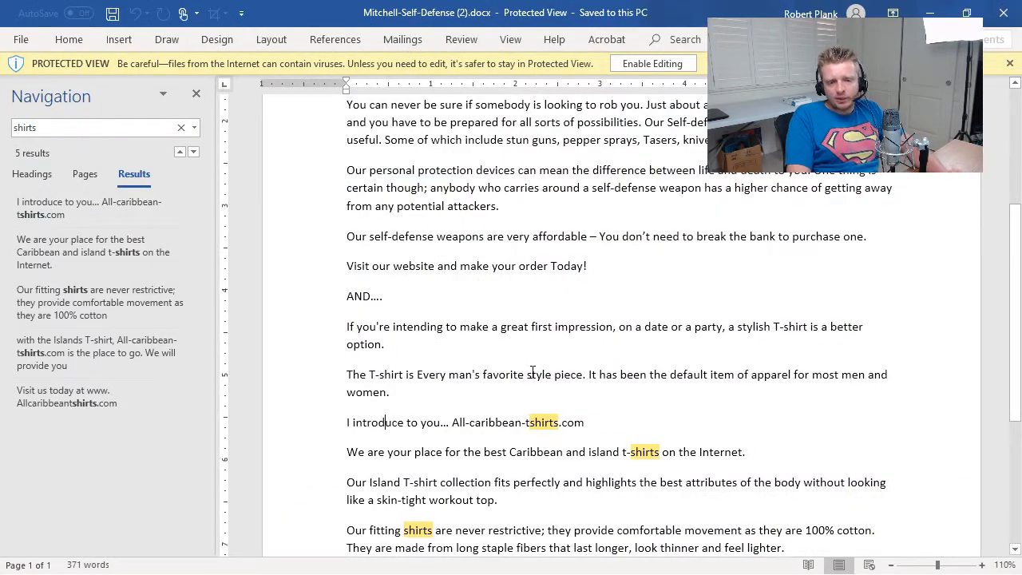
pyautogui.scroll(-5, 533, 370)
pyautogui.moveTo(460, 192); pyautogui.dragTo(657, 470)
pyautogui.click(656, 476)
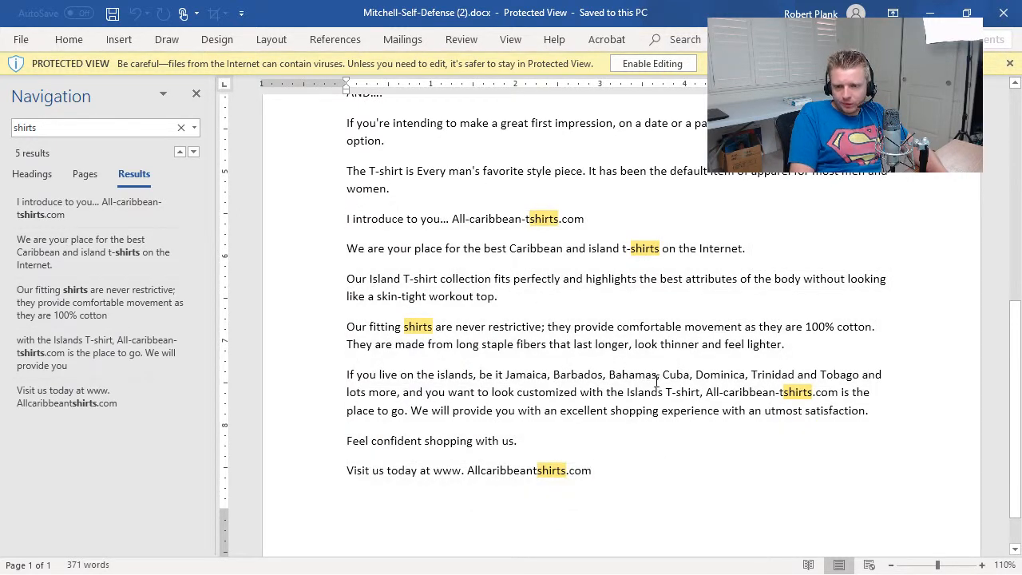
pyautogui.moveTo(533, 194); pyautogui.dragTo(680, 475)
pyautogui.click(681, 475)
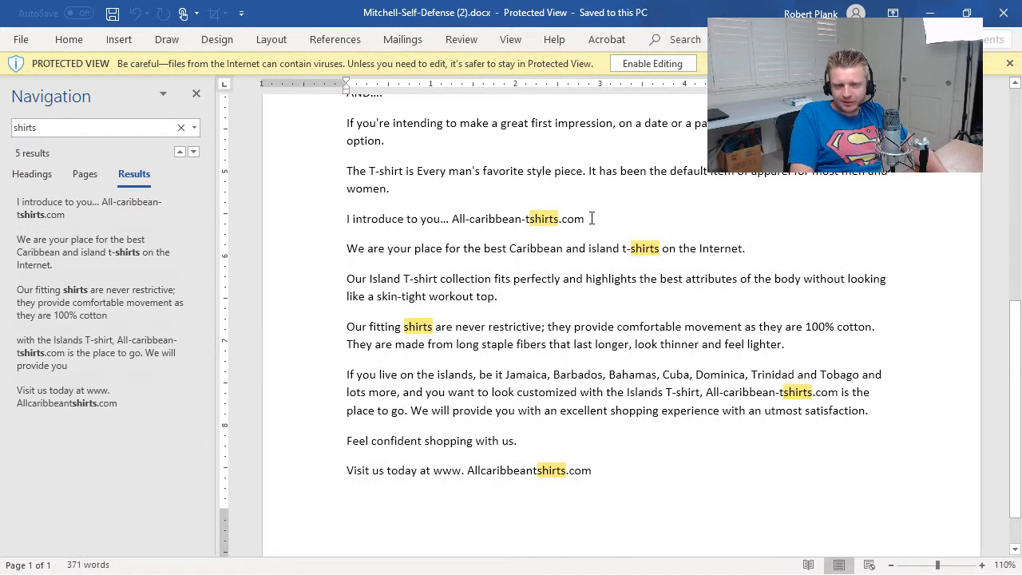
pyautogui.moveTo(592, 218); pyautogui.dragTo(342, 218)
pyautogui.moveTo(704, 392); pyautogui.dragTo(839, 393)
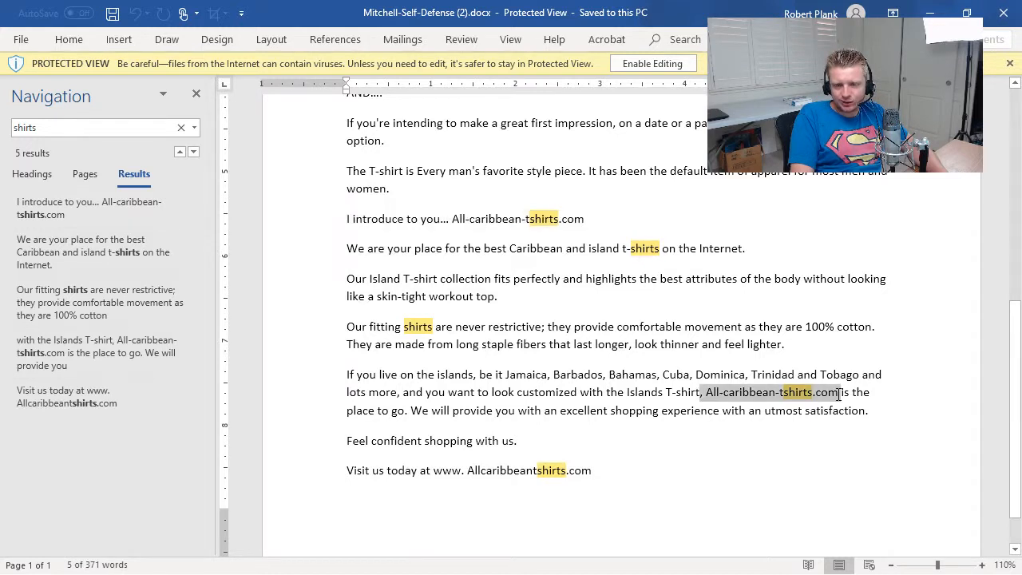
pyautogui.click(736, 438)
pyautogui.moveTo(669, 471); pyautogui.dragTo(480, 478)
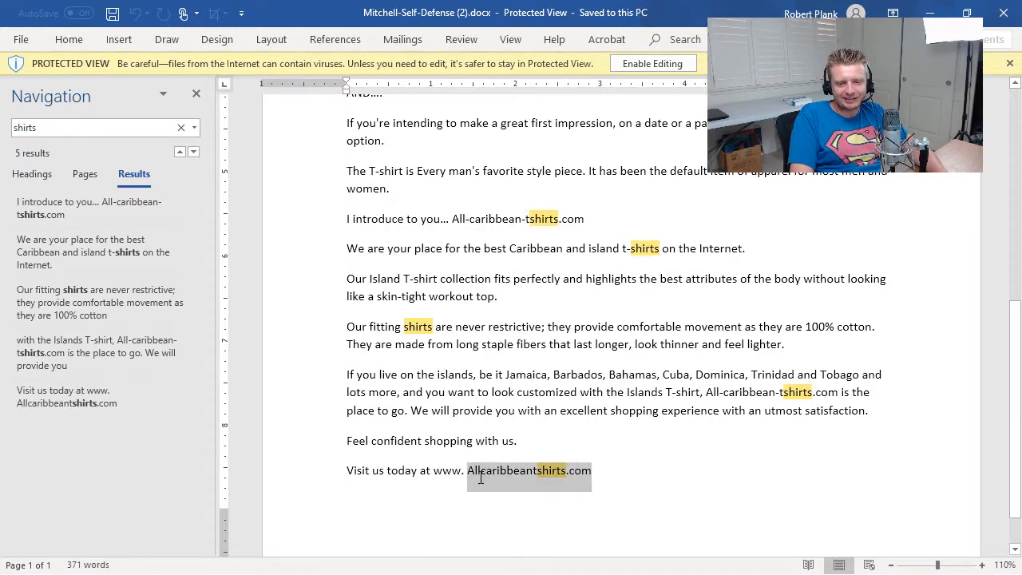
pyautogui.click(556, 443)
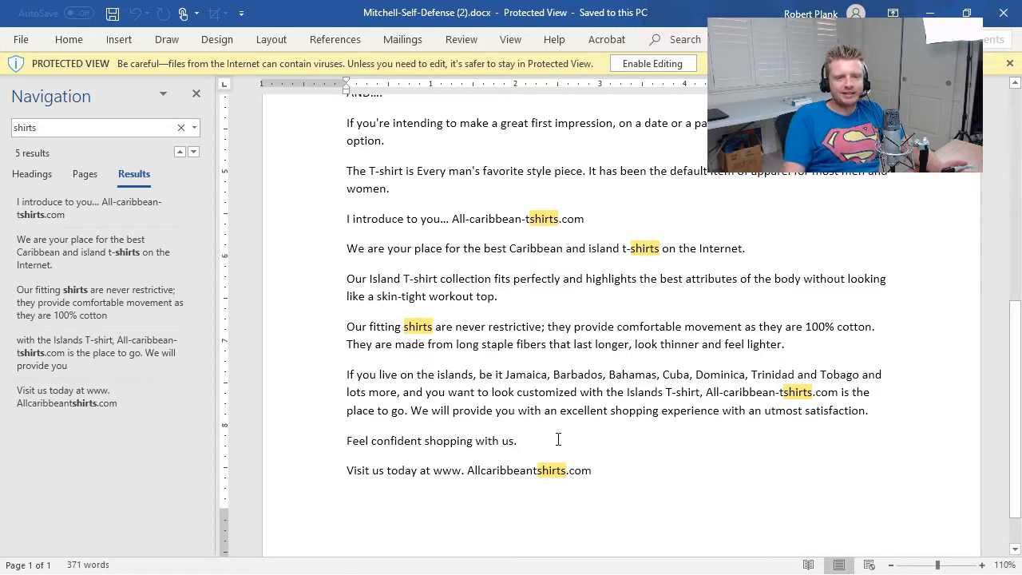
# - Review the script passage running from "I introduce to you… All-caribbean-tshirts.com" through the final "Visit us today" line
pyautogui.moveTo(497, 296); pyautogui.dragTo(655, 477)
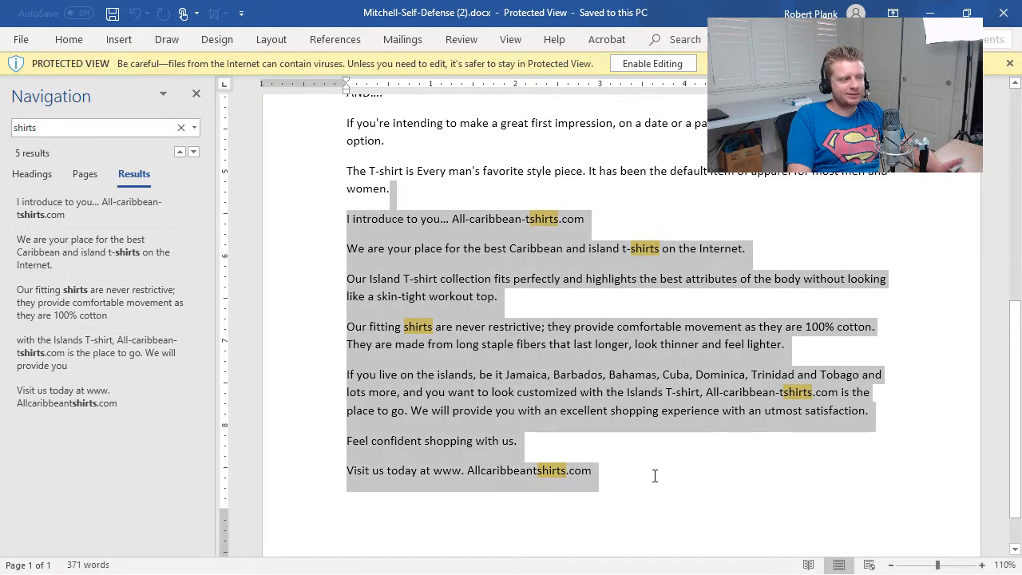
pyautogui.click(657, 483)
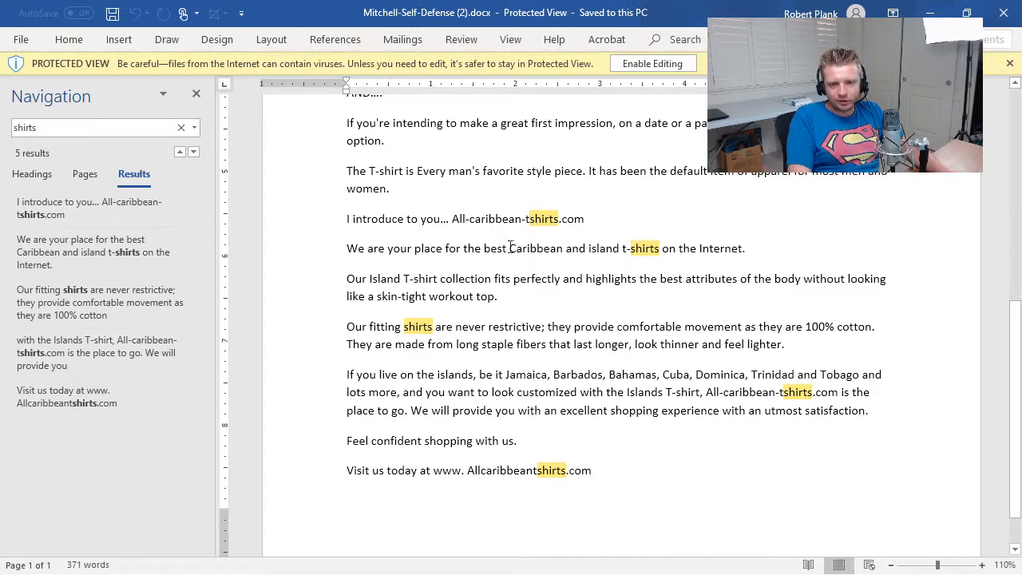
pyautogui.moveTo(347, 222); pyautogui.dragTo(635, 478)
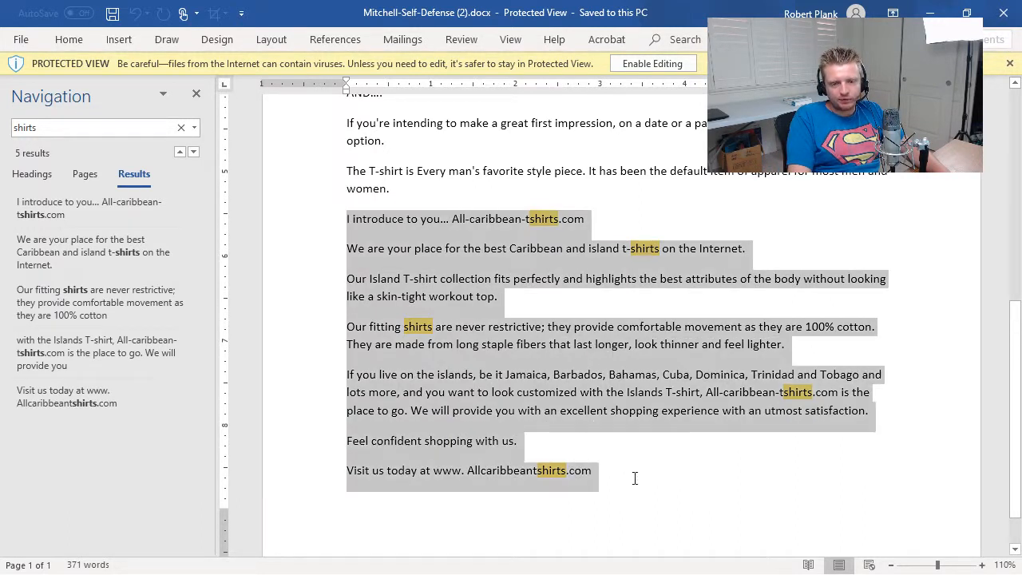
pyautogui.click(437, 217)
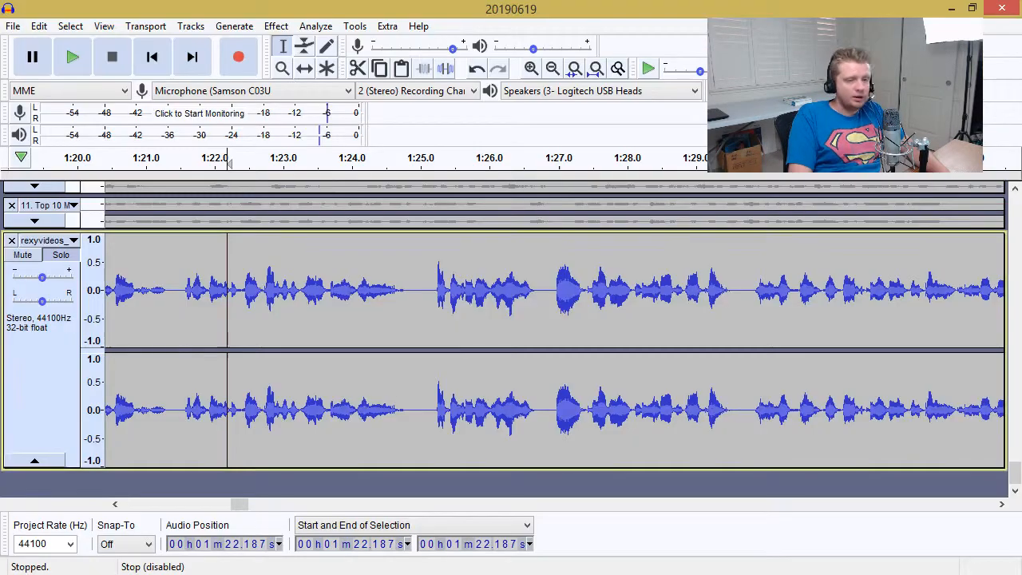
# - Replay the transition in Audacity from about 1:22.19, and delete the rexyvideos_ audio from about 1:24.96 to the track's end
pyautogui.click(72, 57)
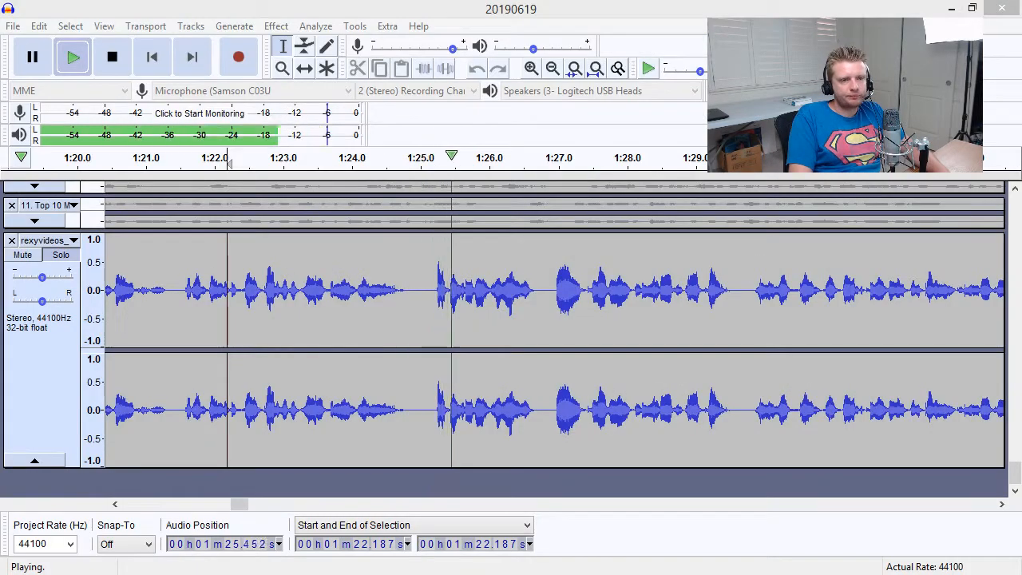
pyautogui.click(112, 57)
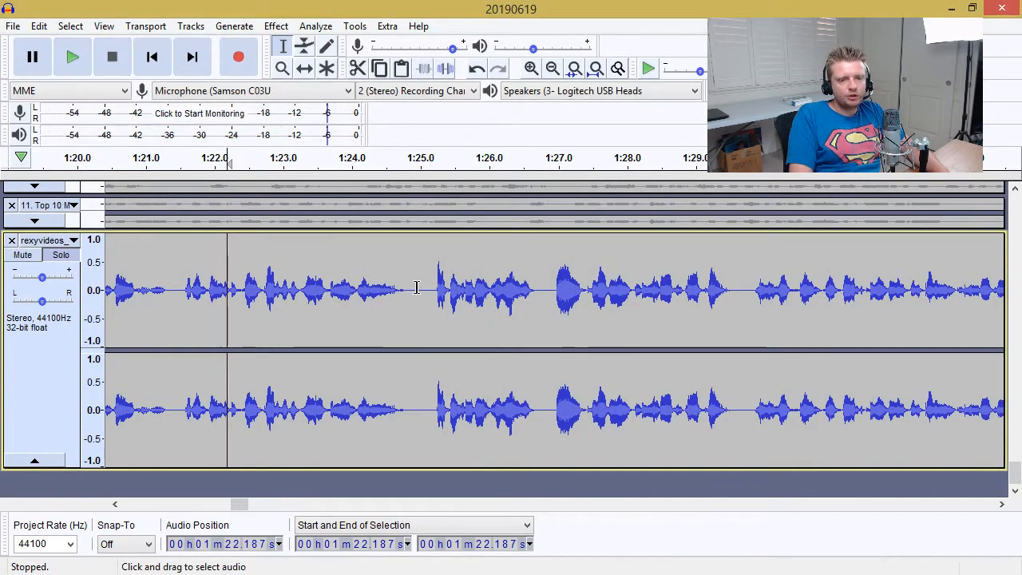
pyautogui.click(415, 290)
pyautogui.click(388, 290)
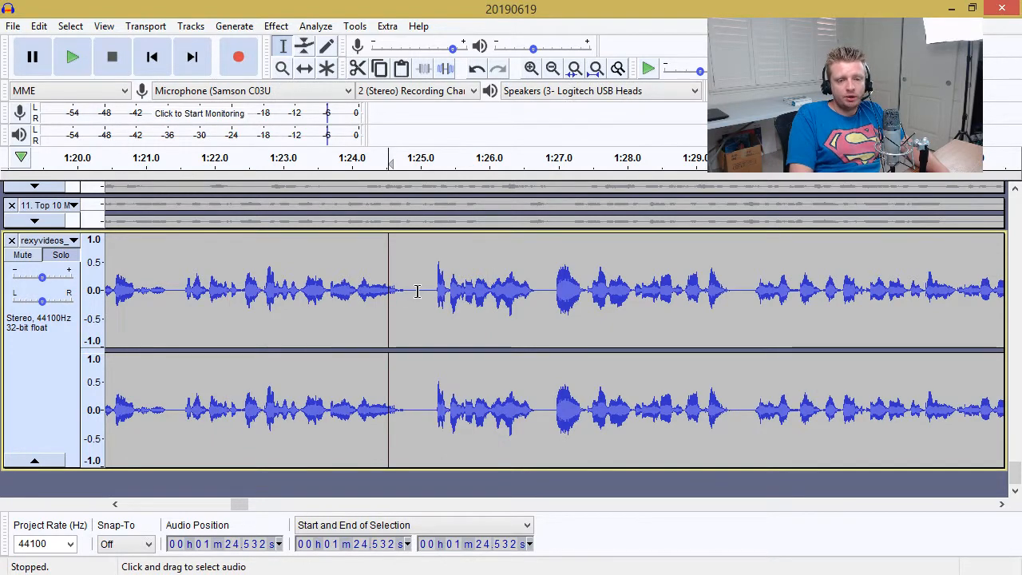
pyautogui.moveTo(417, 290); pyautogui.dragTo(743, 297)
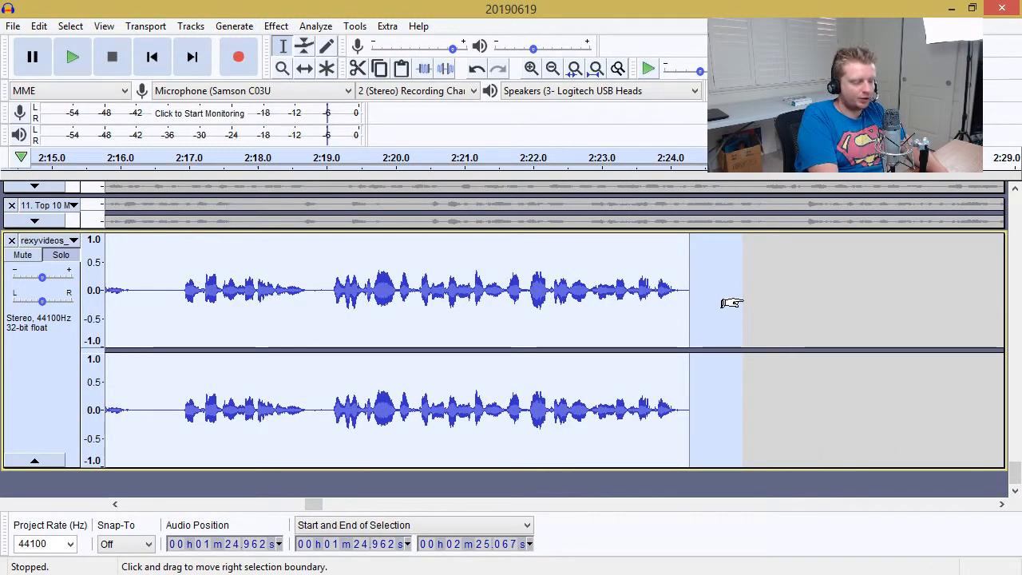
pyautogui.press('Delete')
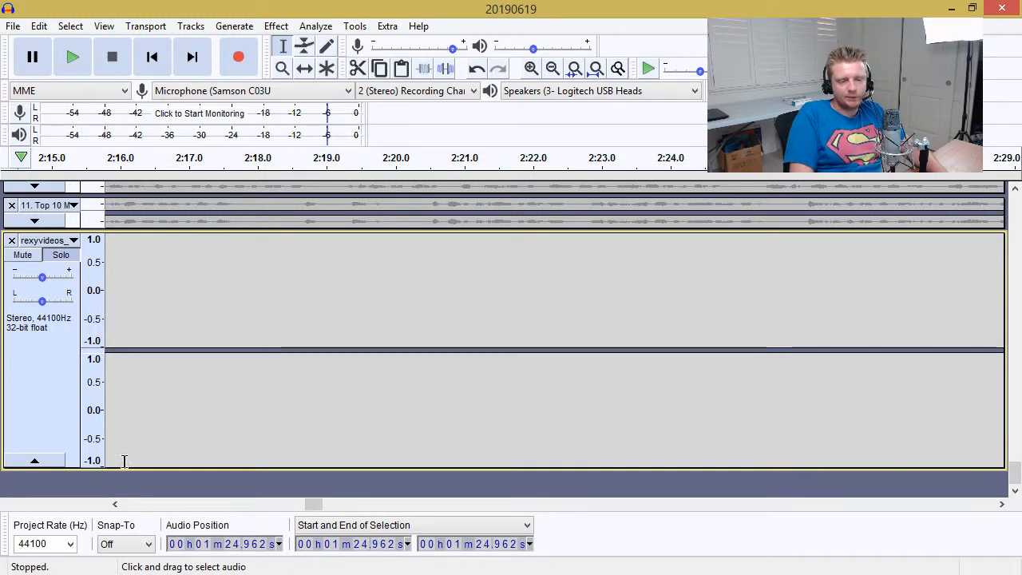
# - Listen to the lead-in from about 1:23.19, and record the rest of the T-shirt script onto the rexyvideos_ track from about 1:24.90
pyautogui.moveTo(312, 504); pyautogui.dragTo(232, 506)
pyautogui.click(364, 415)
pyautogui.click(70, 57)
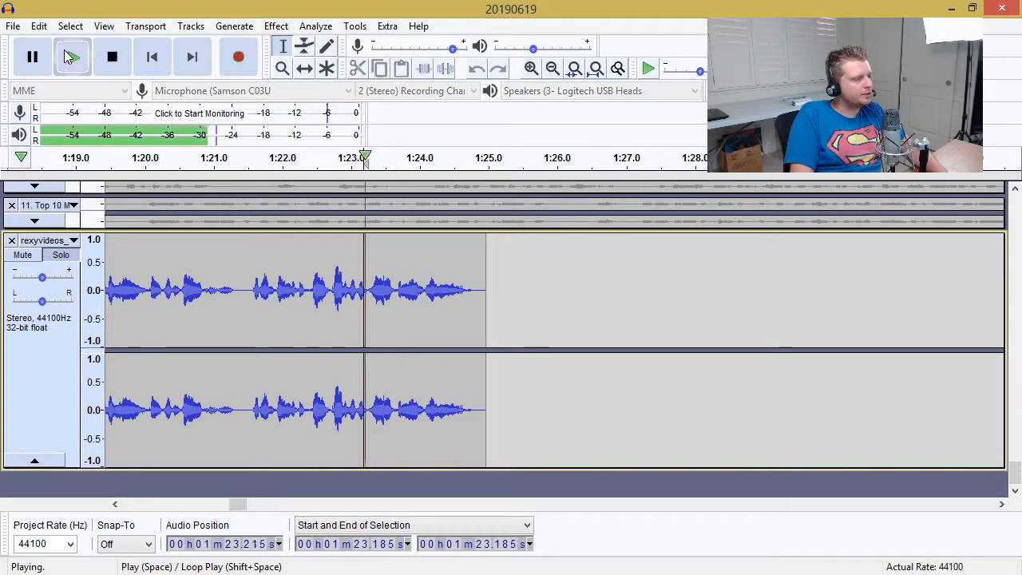
pyautogui.click(110, 60)
pyautogui.click(481, 264)
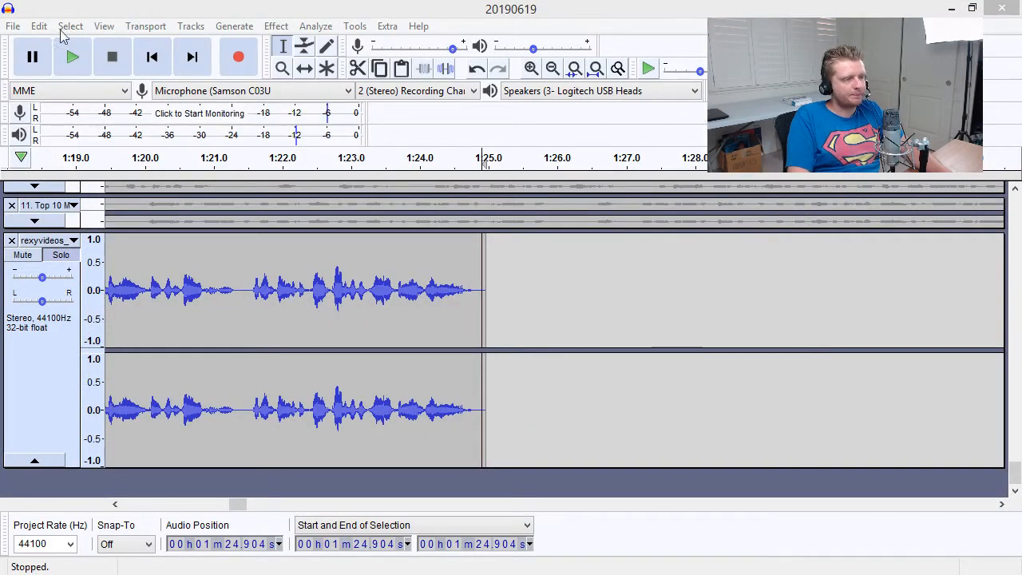
pyautogui.click(276, 46)
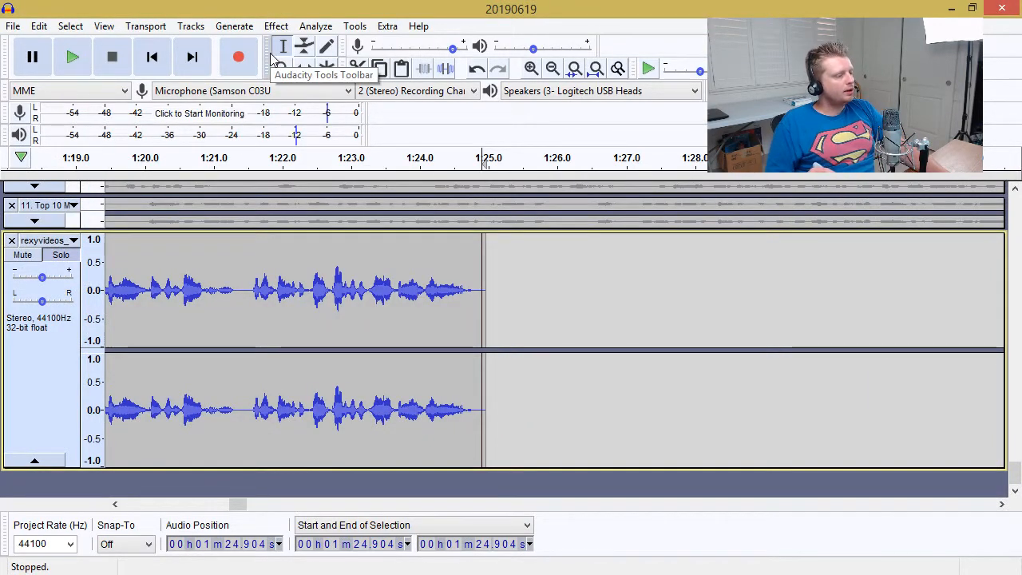
pyautogui.press('r')
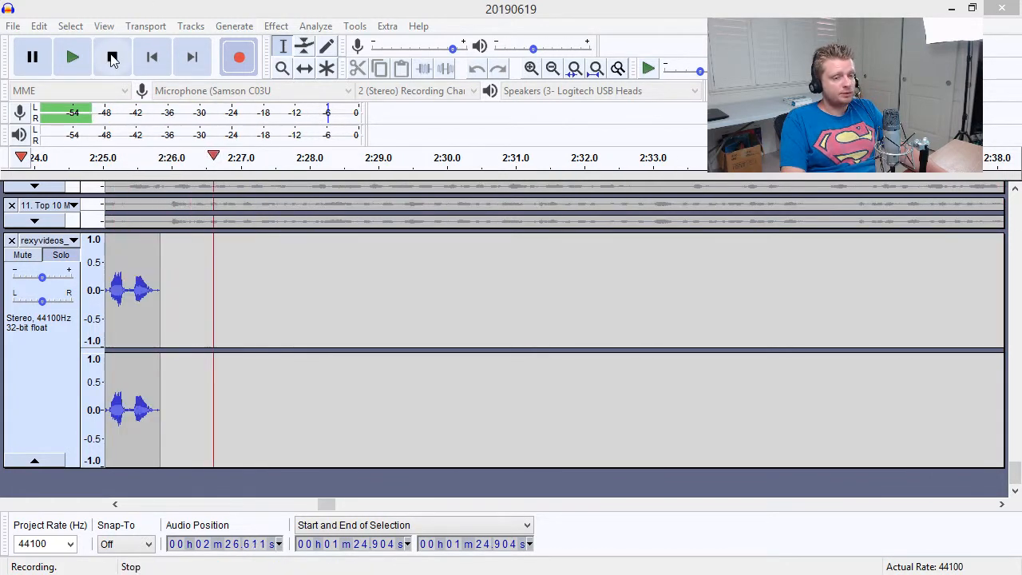
# - Delete the surplus audio after about 2:26.04 and select the whole rexyvideos_ track
pyautogui.moveTo(174, 298); pyautogui.dragTo(372, 298)
pyautogui.press('Delete')
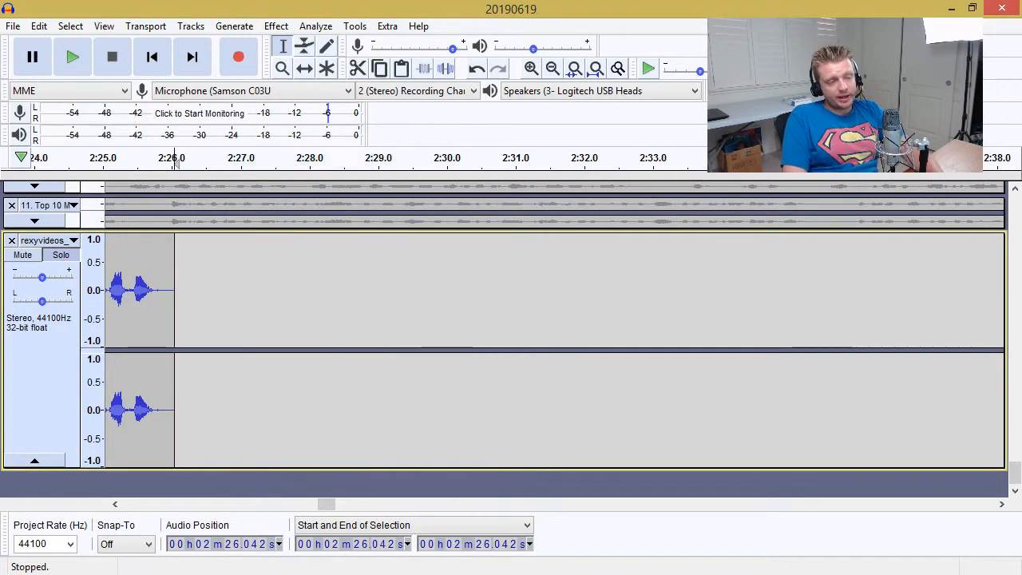
pyautogui.click(46, 392)
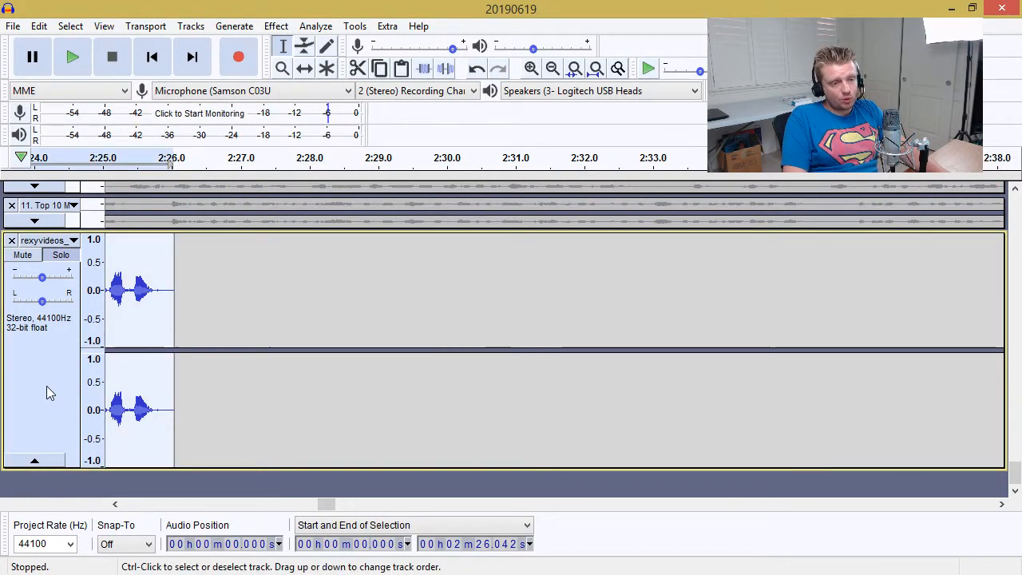
pyautogui.click(13, 26)
pyautogui.moveTo(47, 143)
pyautogui.click(182, 161)
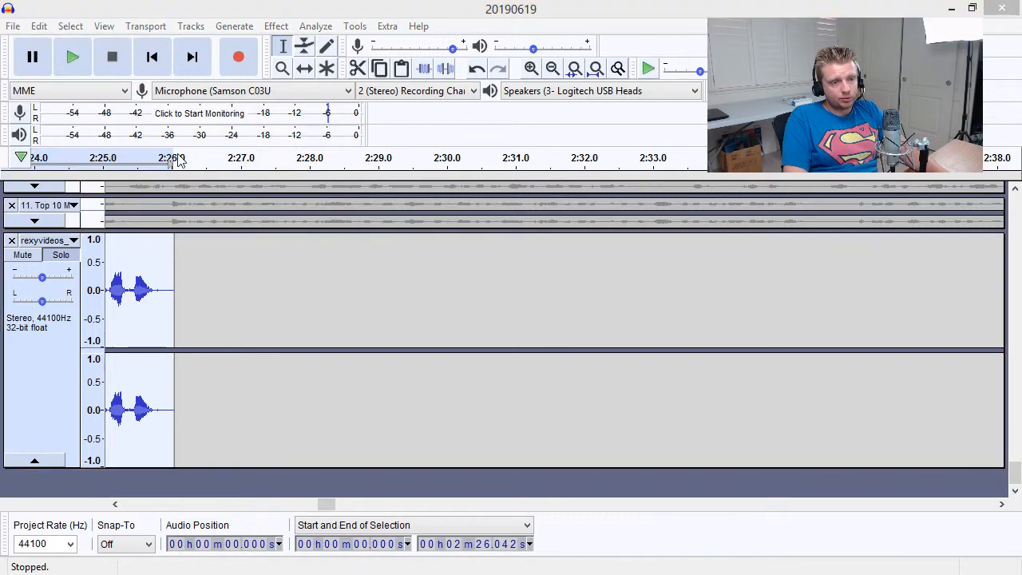
pyautogui.click(773, 352)
pyautogui.click(48, 240)
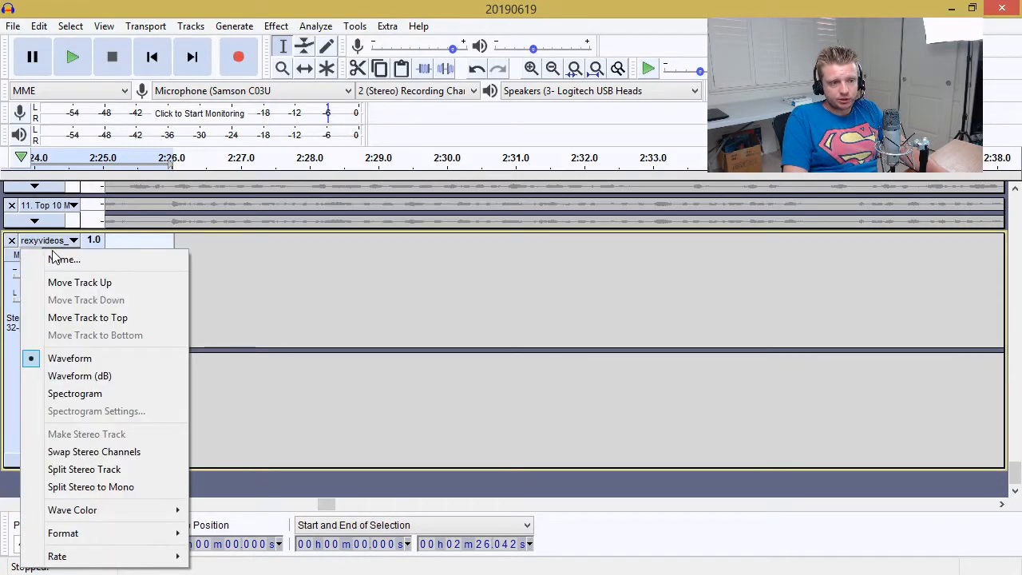
pyautogui.click(55, 258)
pyautogui.click(538, 308)
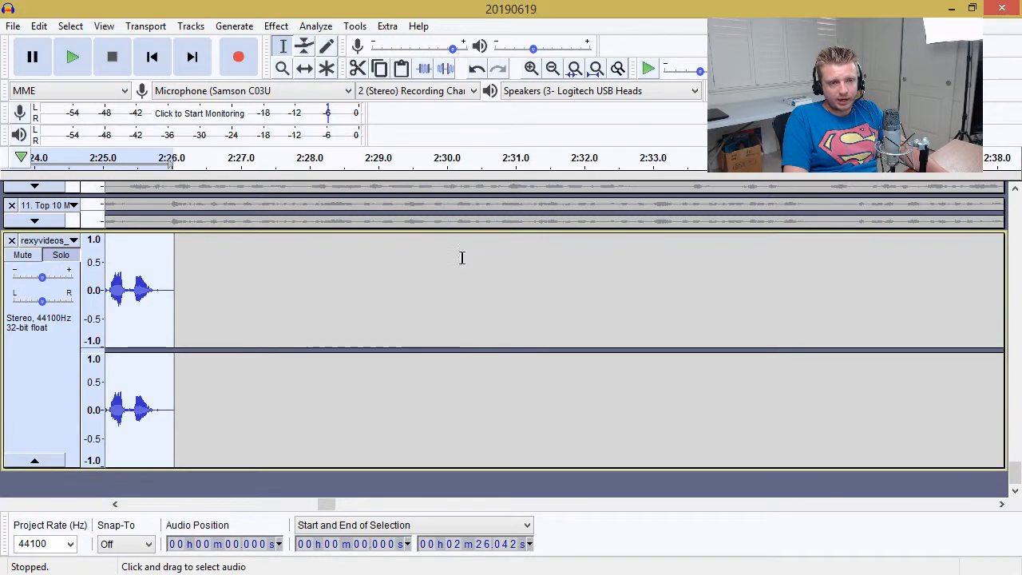
# - Rename the rexyvideos_ track to rexyvideos_20190620
pyautogui.click(44, 243)
pyautogui.click(35, 264)
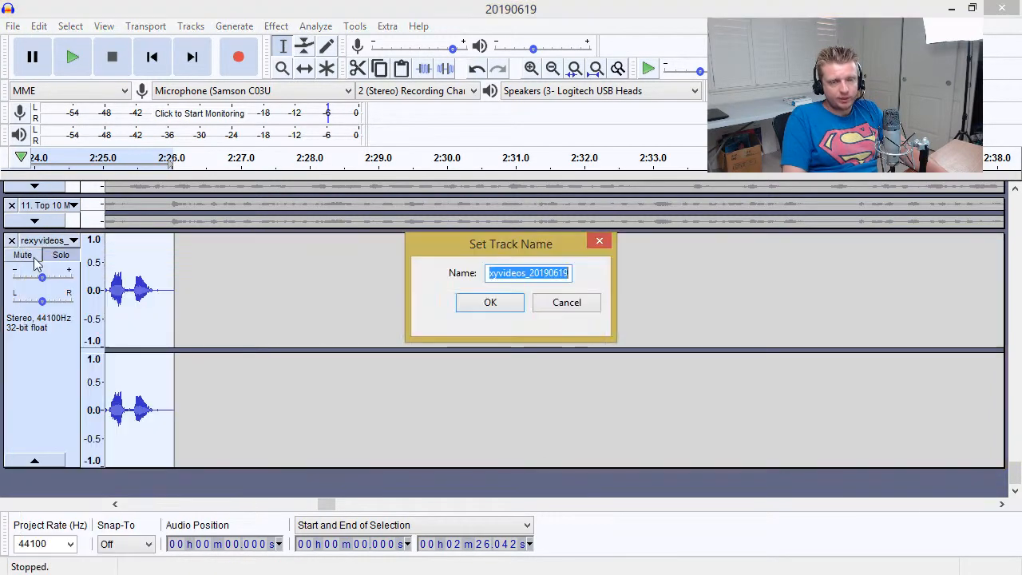
pyautogui.press('End')
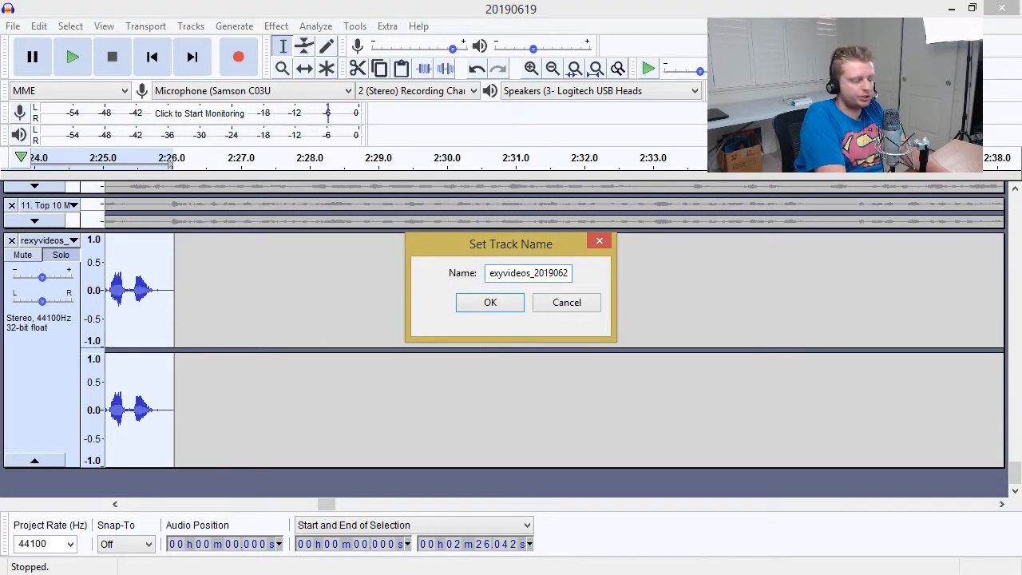
pyautogui.write('0')
pyautogui.press('Return')
# - Export the soloed rexyvideos track as a WAV (Microsoft) signed 16-bit PCM file in the 20190620 folder, with empty metadata tags
pyautogui.click(13, 26)
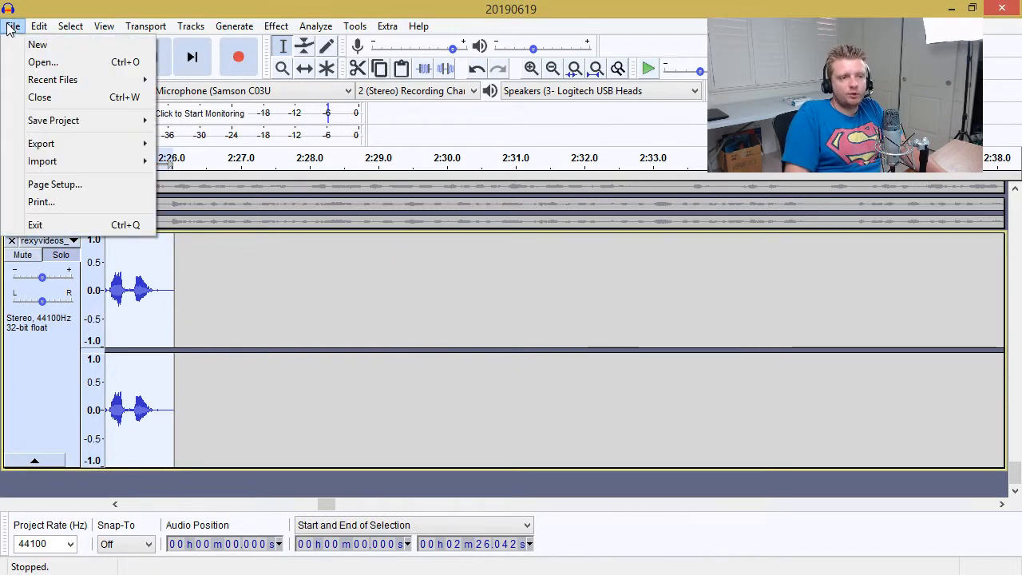
pyautogui.moveTo(45, 141)
pyautogui.click(264, 160)
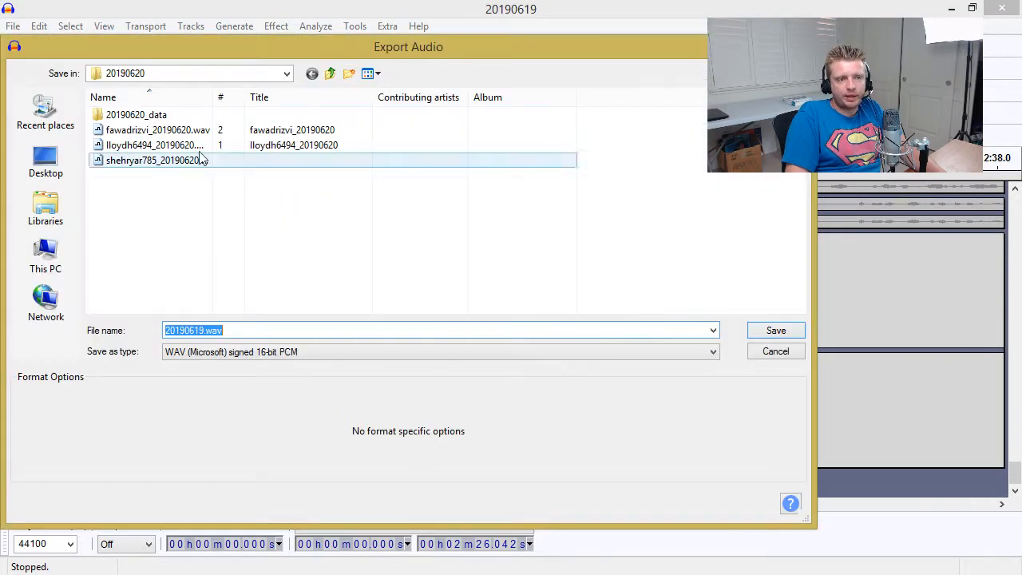
pyautogui.click(772, 331)
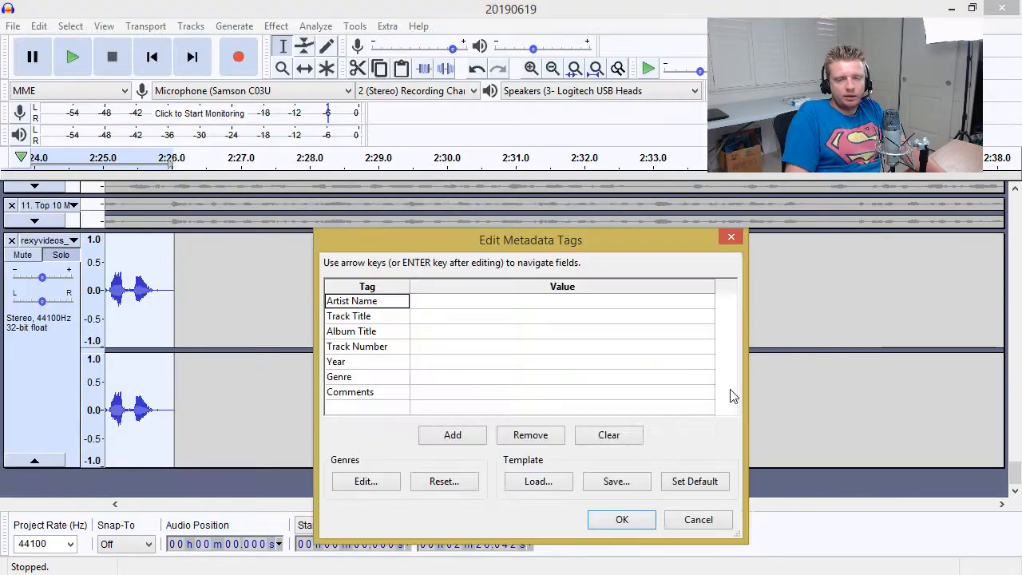
pyautogui.click(626, 517)
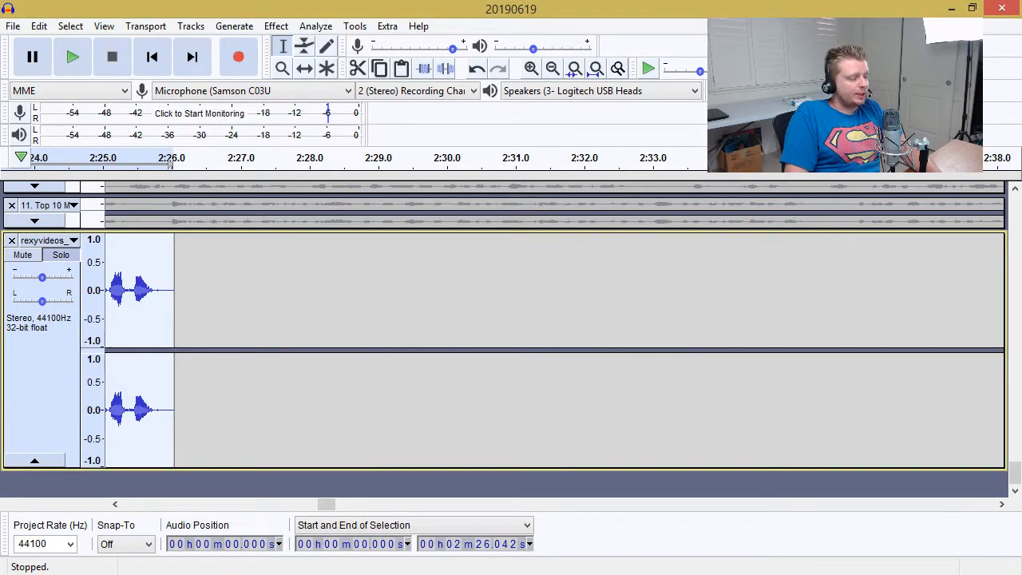
# - Close the 20190619 project without saving its changes
pyautogui.click(13, 25)
pyautogui.click(53, 97)
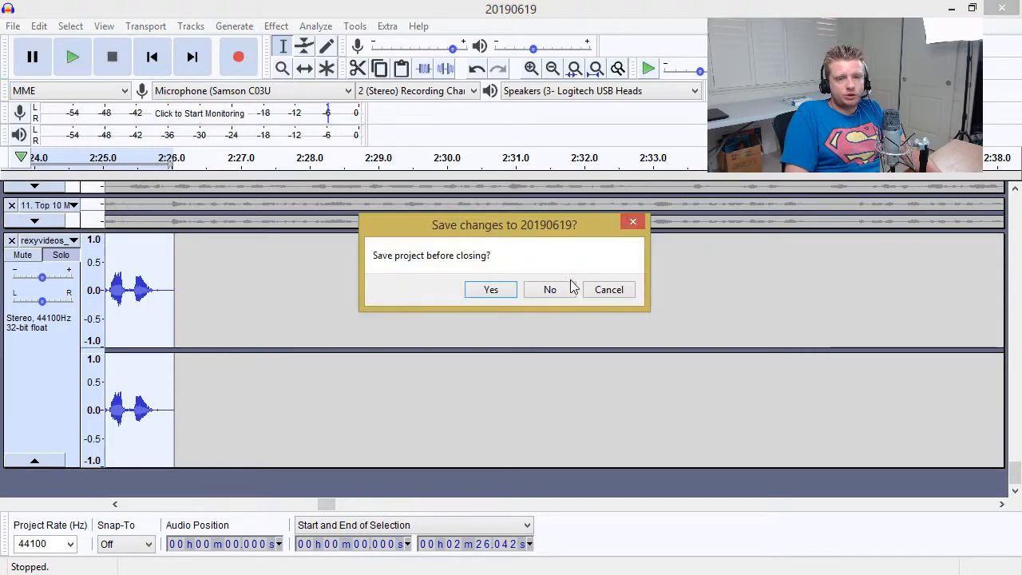
pyautogui.click(568, 289)
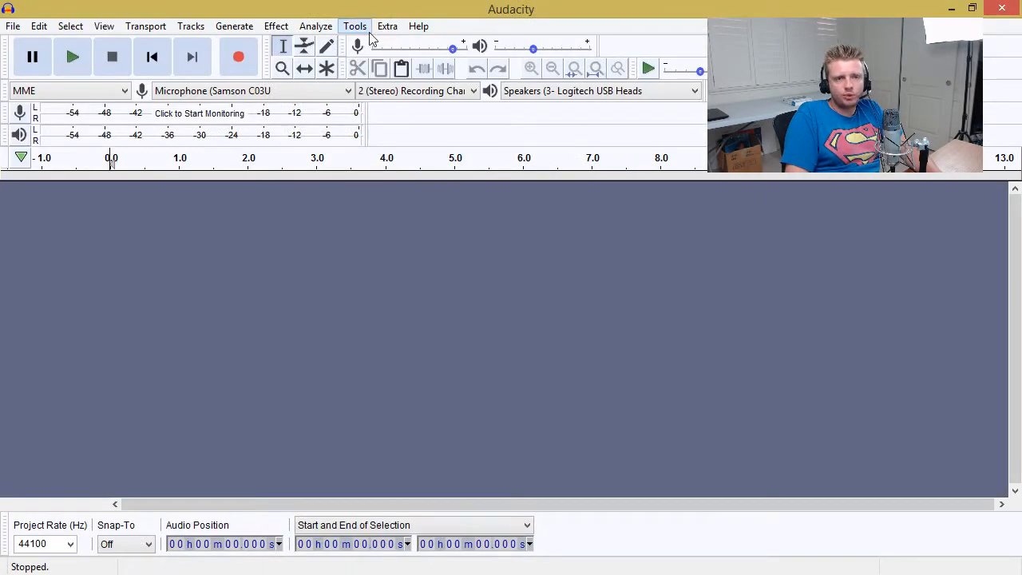
# - Review the Fiverr macro's commands and apply the macro to rexyvideos_20190620.wav from the 20190620 folder on the Desktop
pyautogui.click(355, 26)
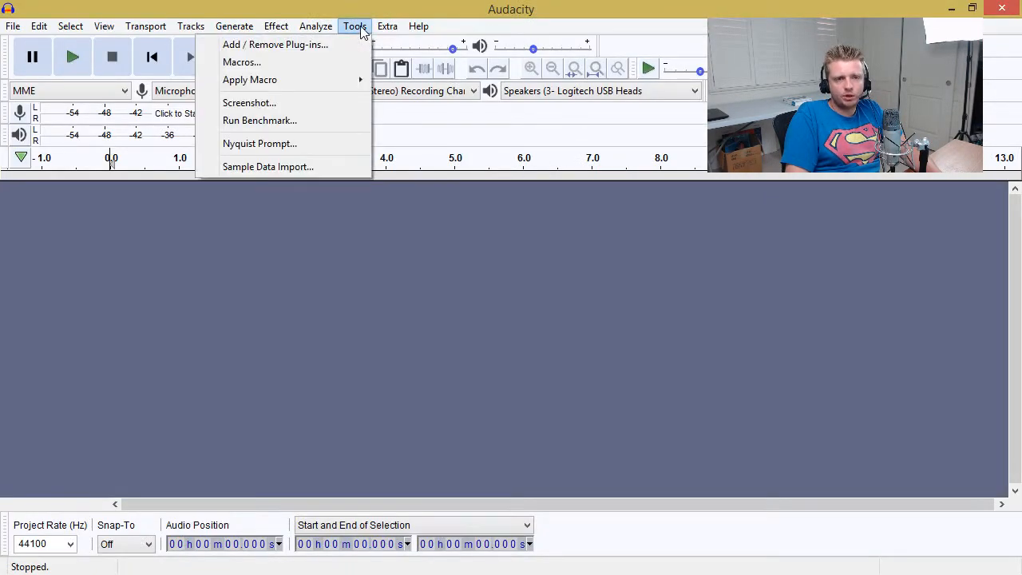
pyautogui.click(331, 63)
pyautogui.click(287, 233)
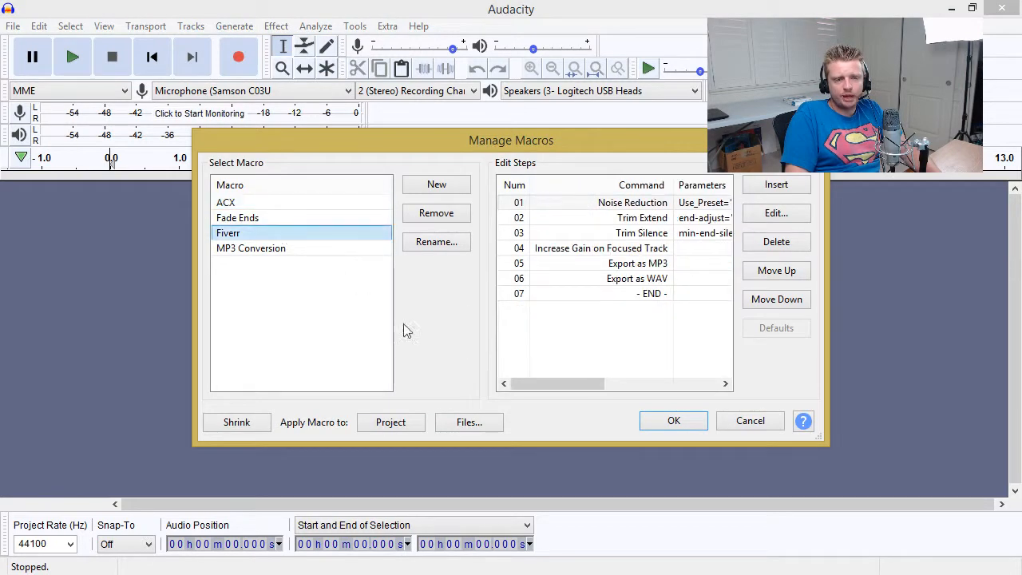
pyautogui.moveTo(600, 385); pyautogui.dragTo(553, 386)
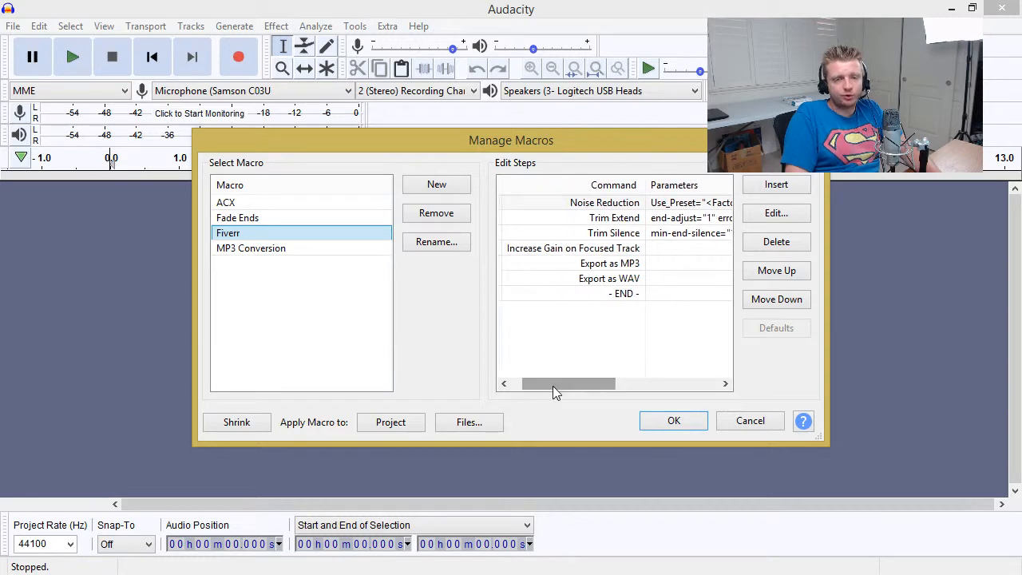
pyautogui.click(631, 250)
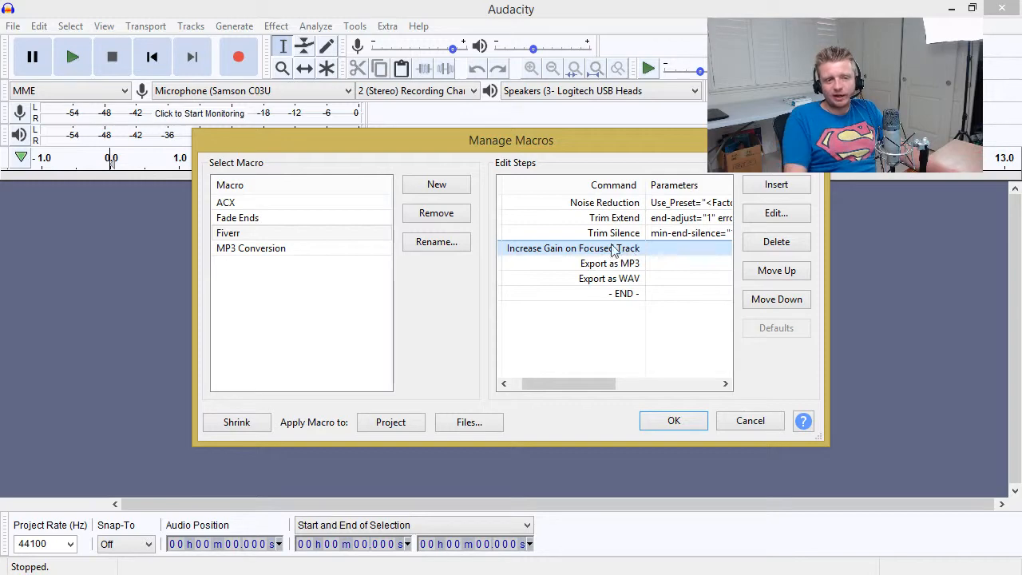
pyautogui.click(236, 232)
pyautogui.click(448, 424)
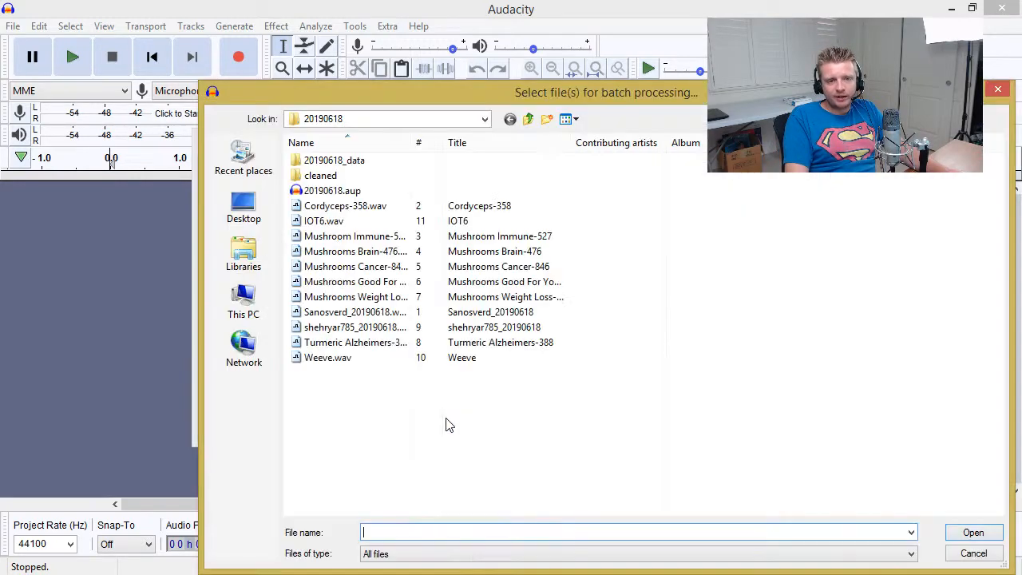
pyautogui.click(243, 206)
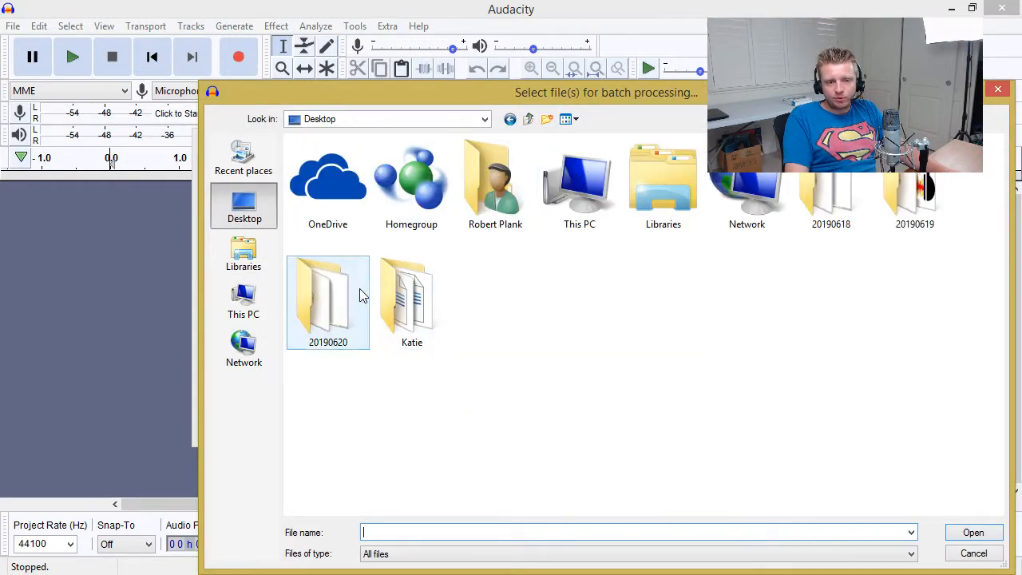
pyautogui.doubleClick(358, 294)
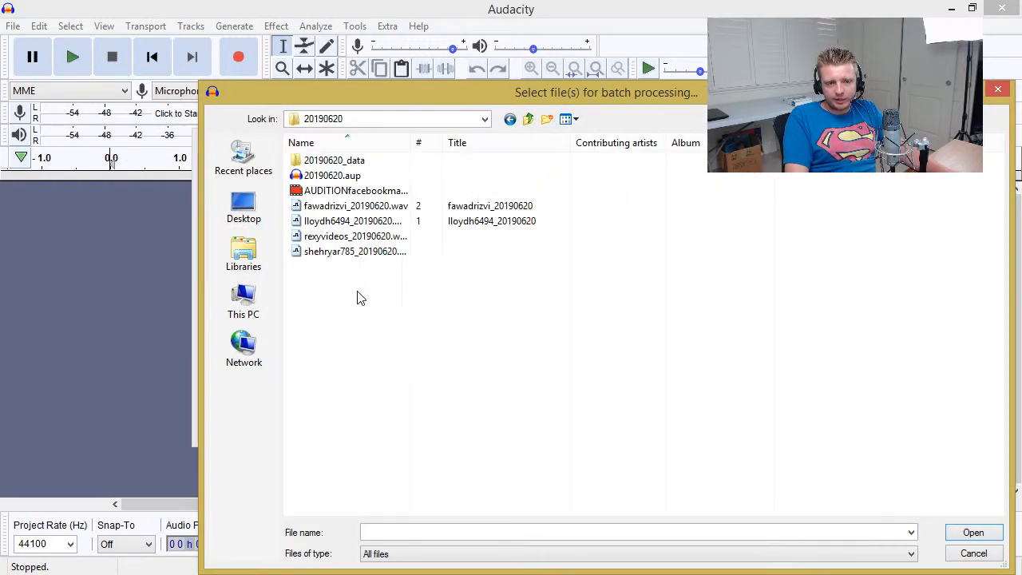
pyautogui.doubleClick(342, 237)
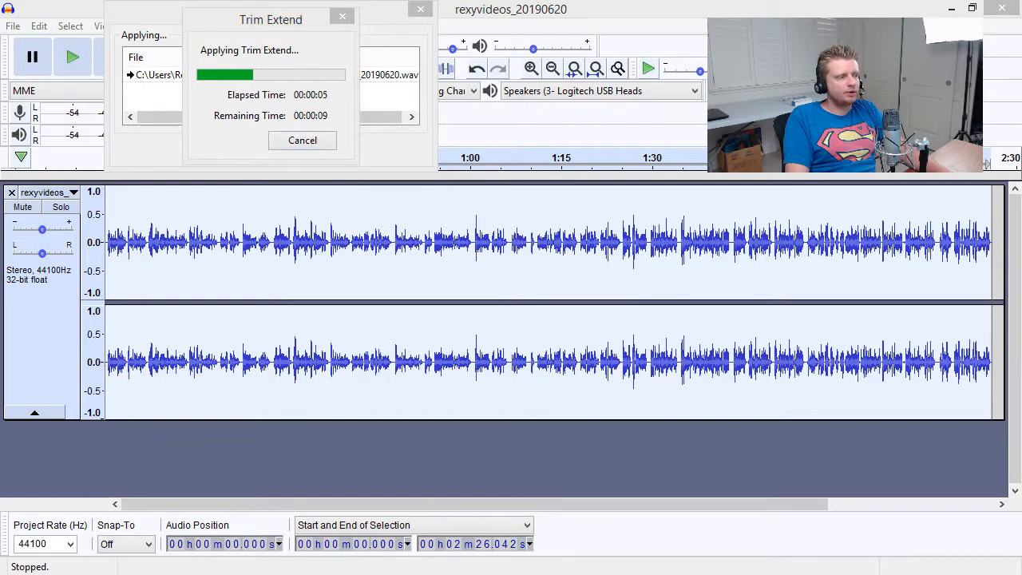
# - Switch to the Fiverr order in Chrome, start delivering the modified work, and fill the message with the "Here is your delivery" quick response
pyautogui.hotkey('alt', 'Tab')
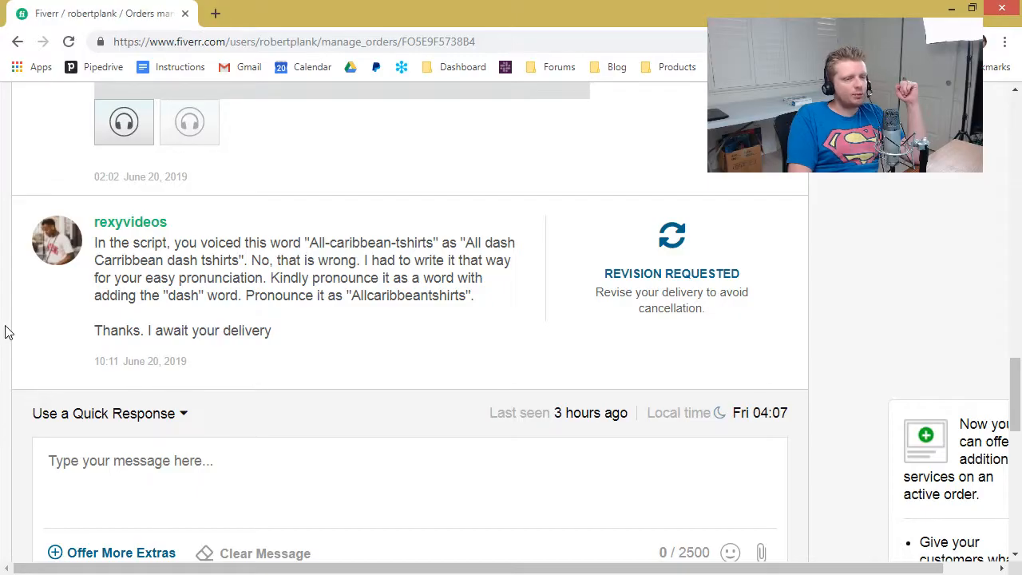
pyautogui.scroll(-4, 364, 339)
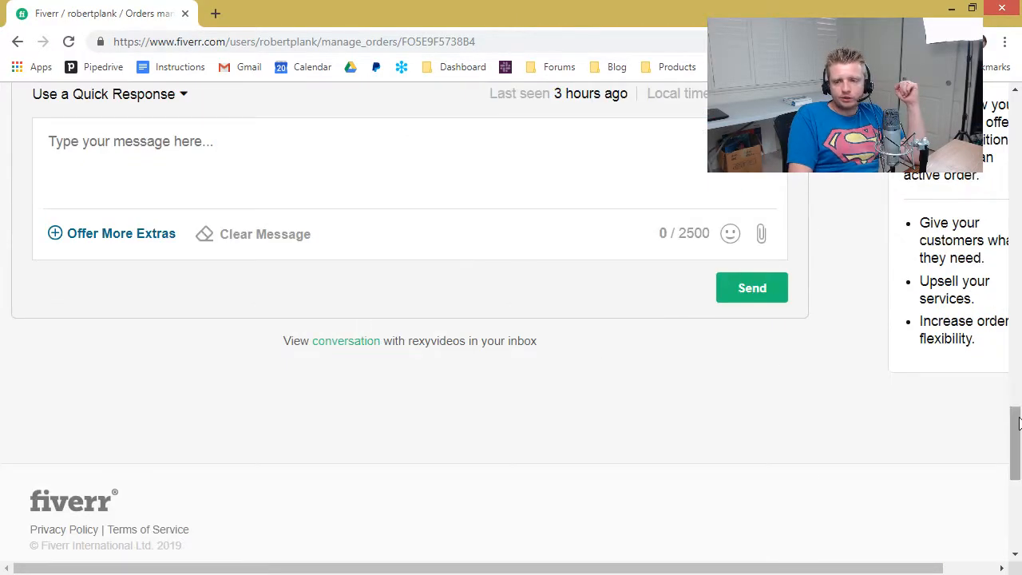
pyautogui.moveTo(1019, 423); pyautogui.dragTo(1017, 120)
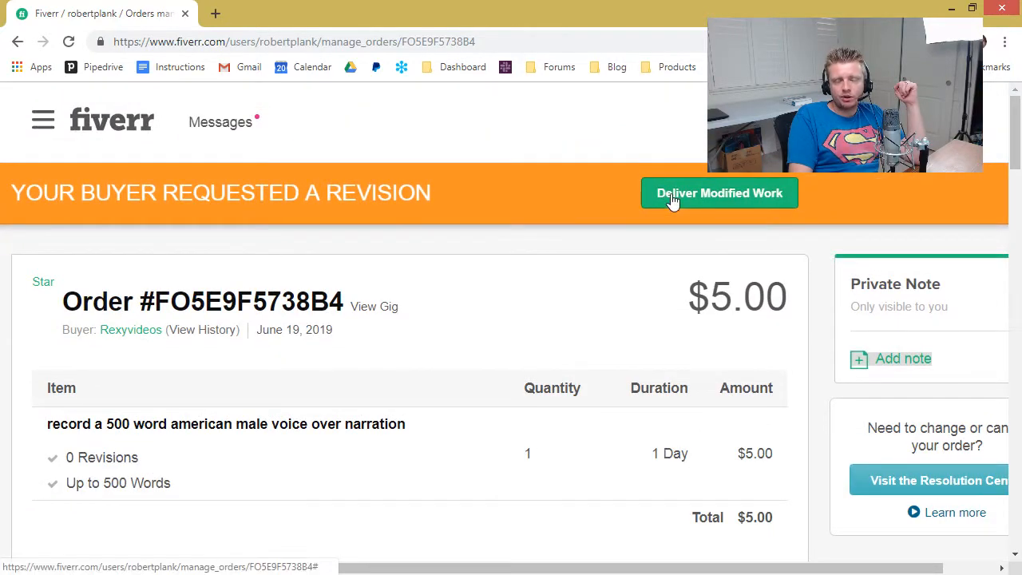
pyautogui.click(674, 202)
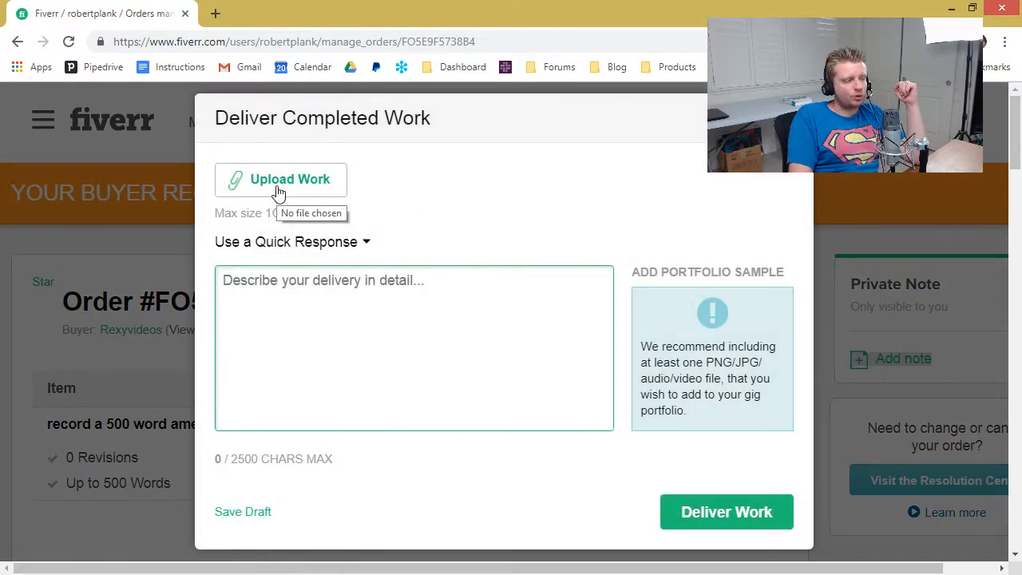
pyautogui.click(281, 244)
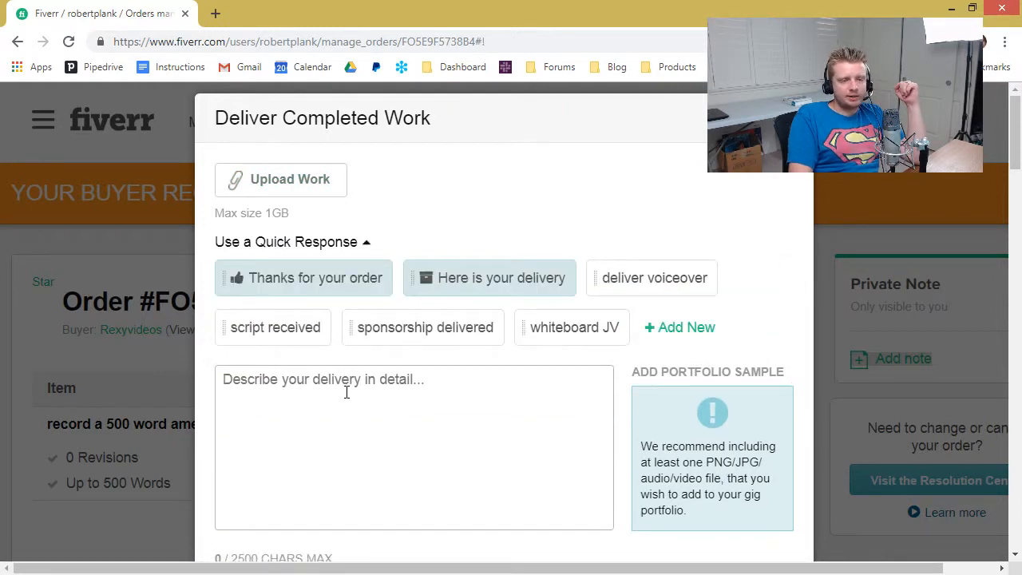
pyautogui.click(479, 281)
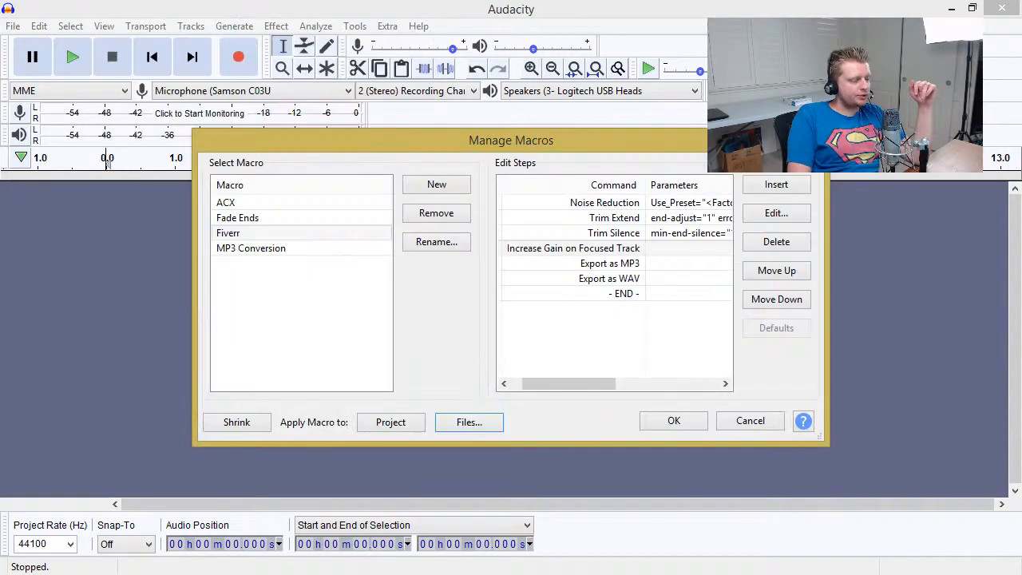
# - Attach both processed rexyvideos files, MP3 and WAV, from the Desktop's 20190620 cleaned folder to the Fiverr delivery
pyautogui.hotkey('alt', 'Tab')
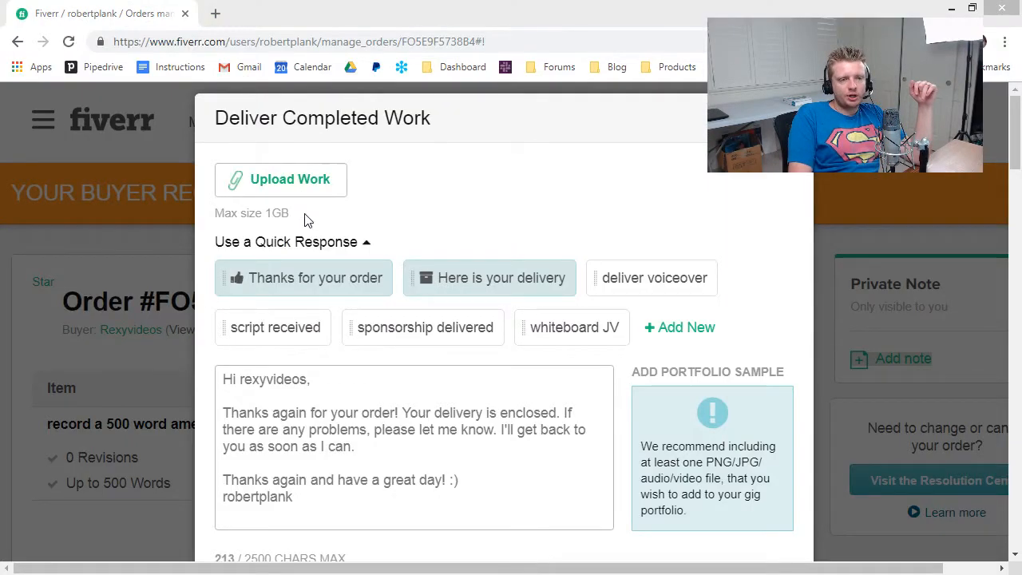
pyautogui.click(287, 186)
pyautogui.click(64, 112)
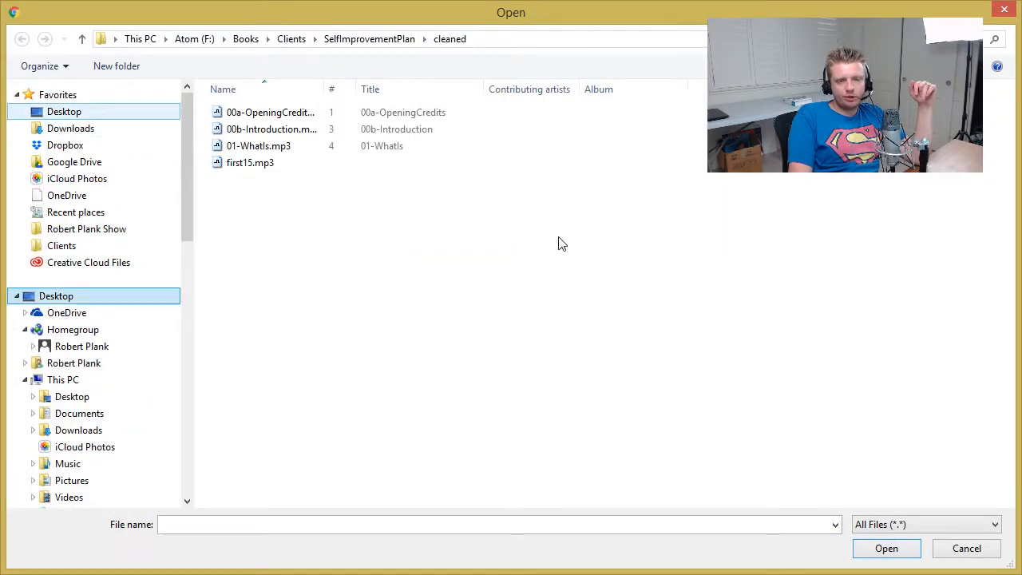
pyautogui.doubleClick(959, 140)
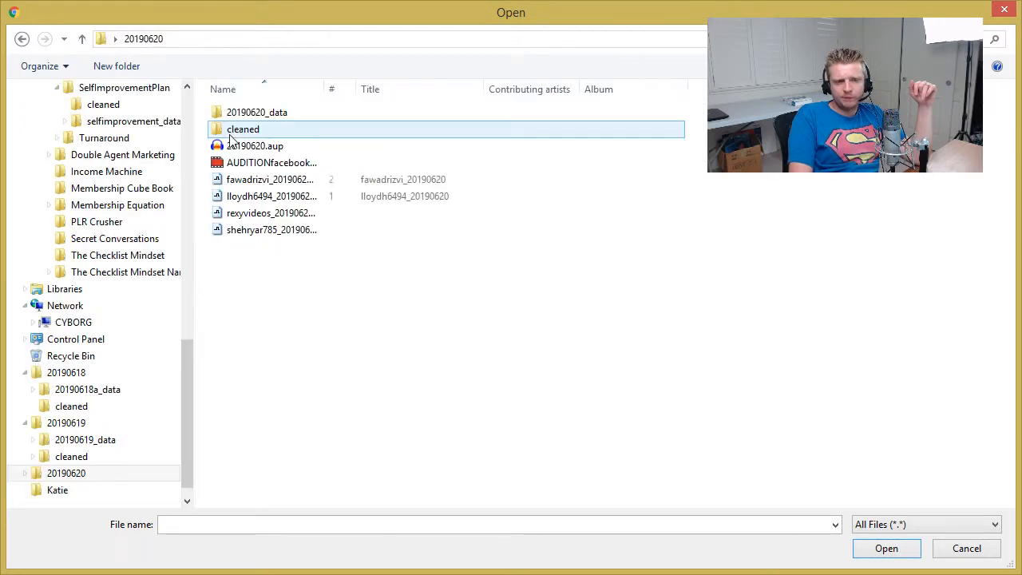
pyautogui.click(232, 131)
pyautogui.doubleClick(230, 132)
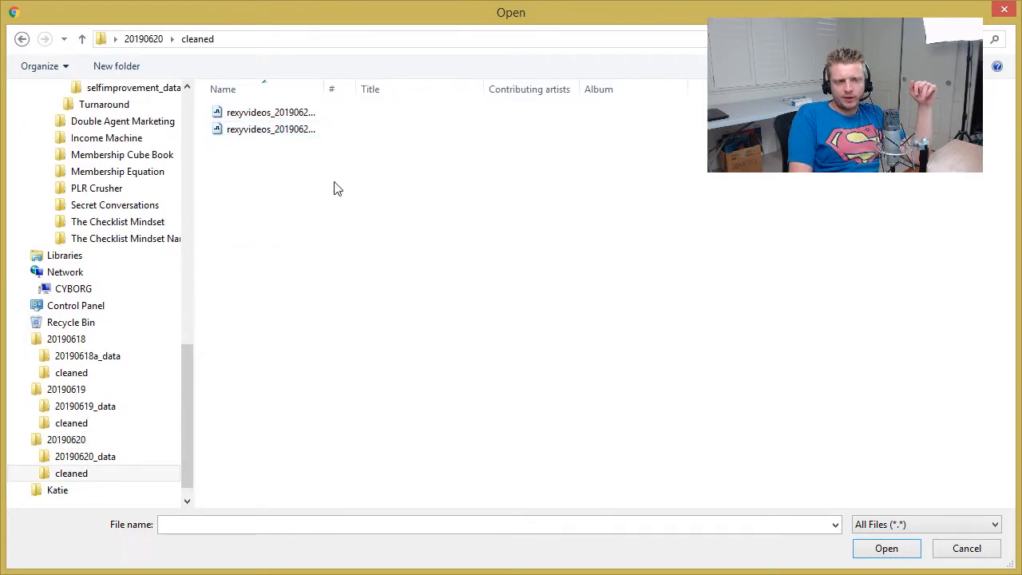
pyautogui.hotkey('ctrl', 'a')
pyautogui.click(887, 549)
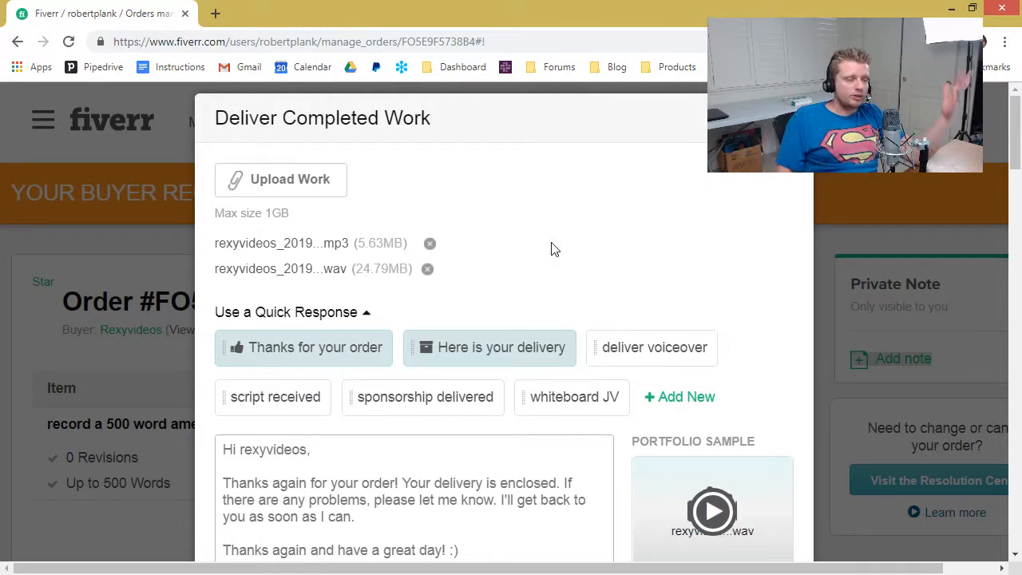
# - Check the delivery message and portfolio sample, and submit the modified work to the buyer
pyautogui.scroll(-3, 581, 298)
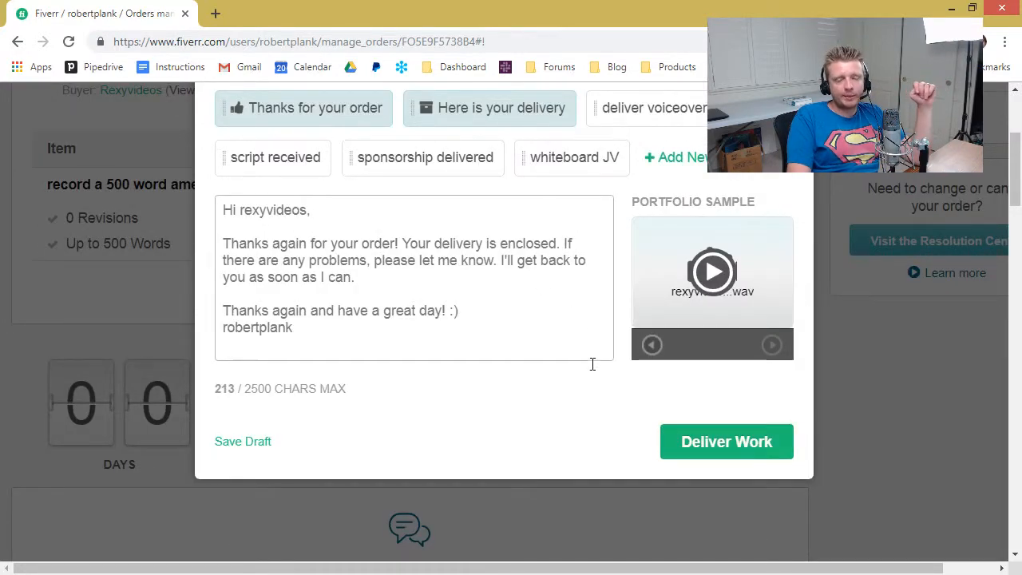
pyautogui.scroll(2, 386, 155)
pyautogui.scroll(-2, 422, 200)
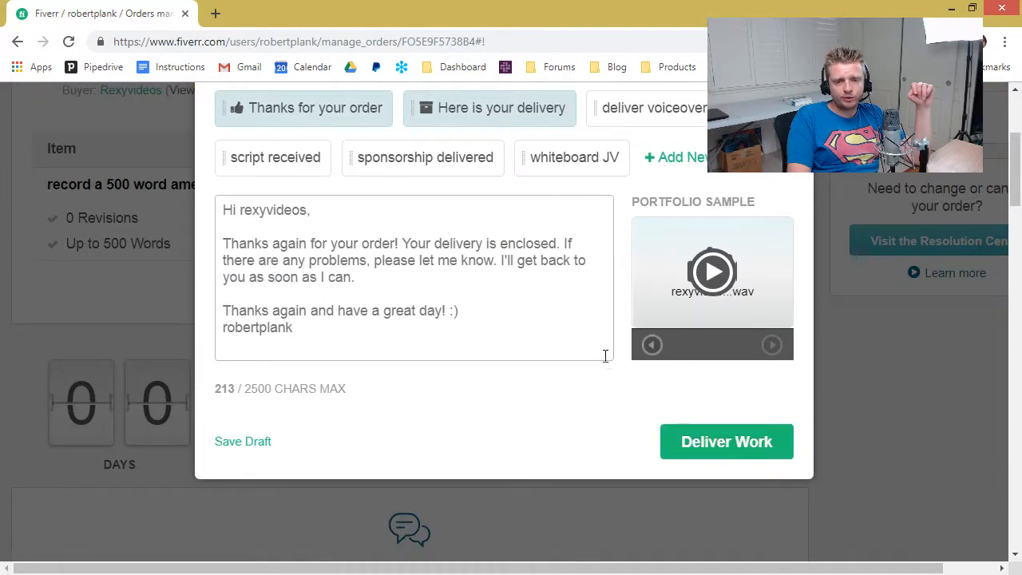
pyautogui.click(662, 442)
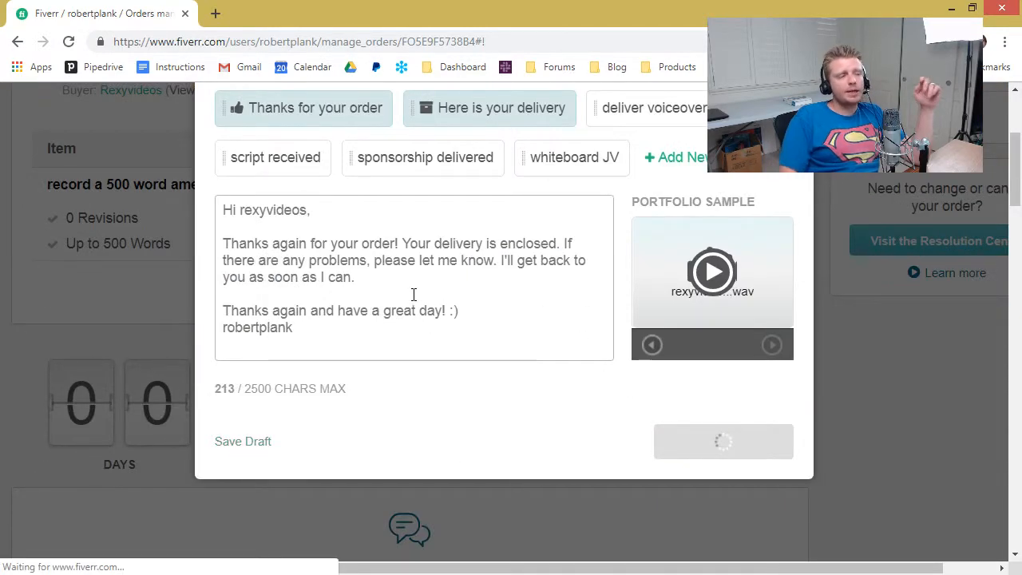